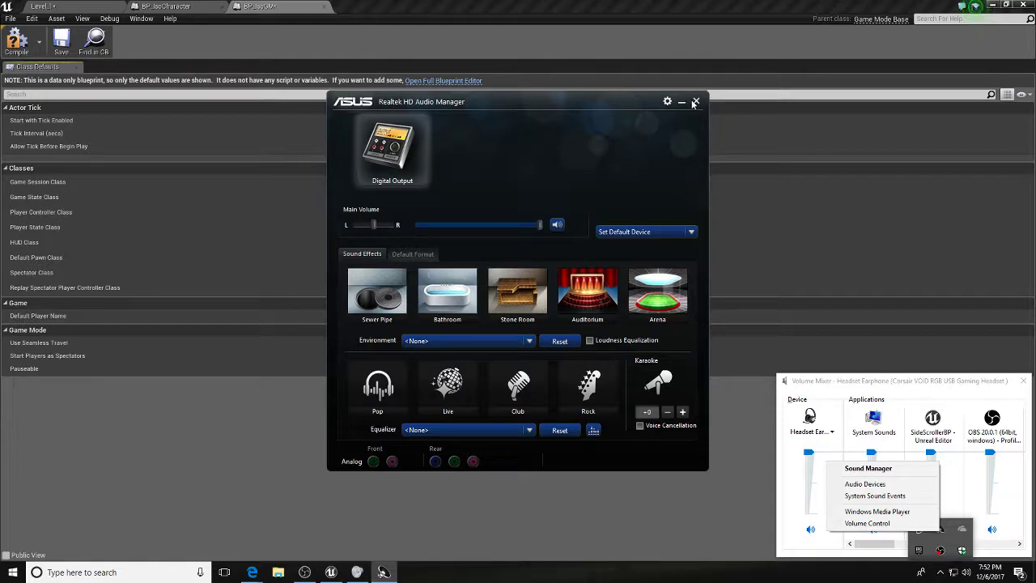
Step: Search Windows for "microphone audio output settings"
click(940, 574)
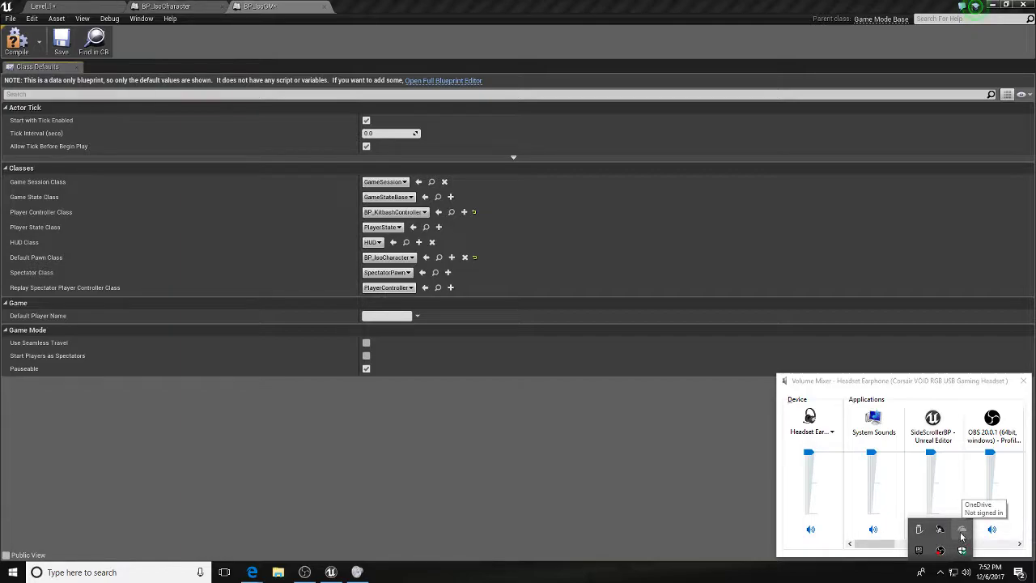
click(131, 571)
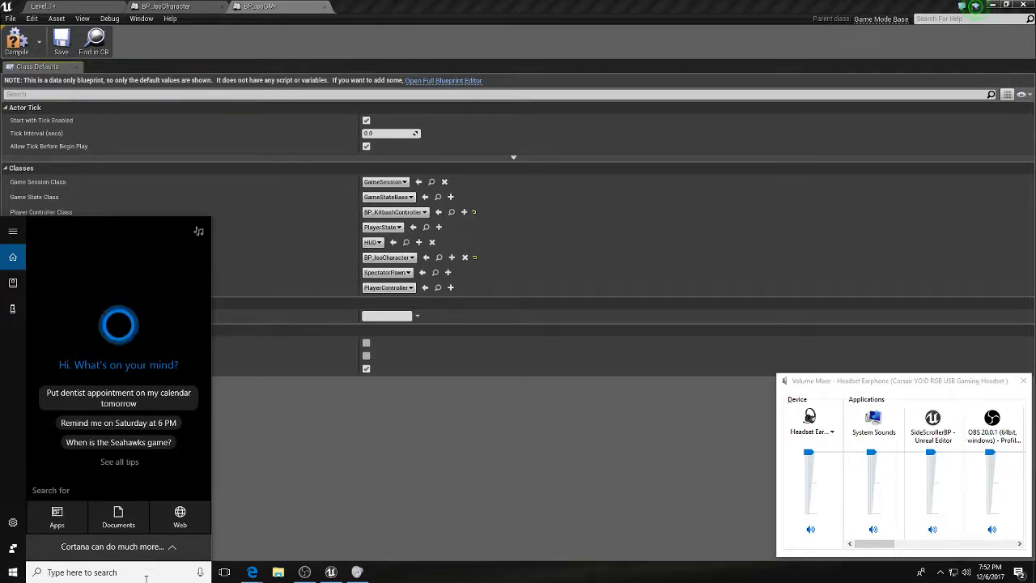
text(mi)
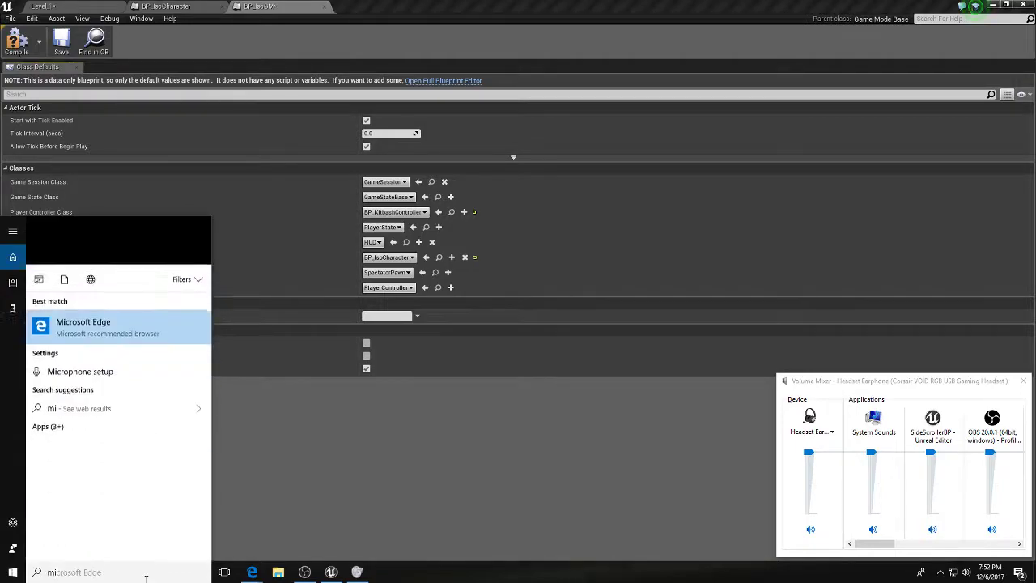
text(crophone)
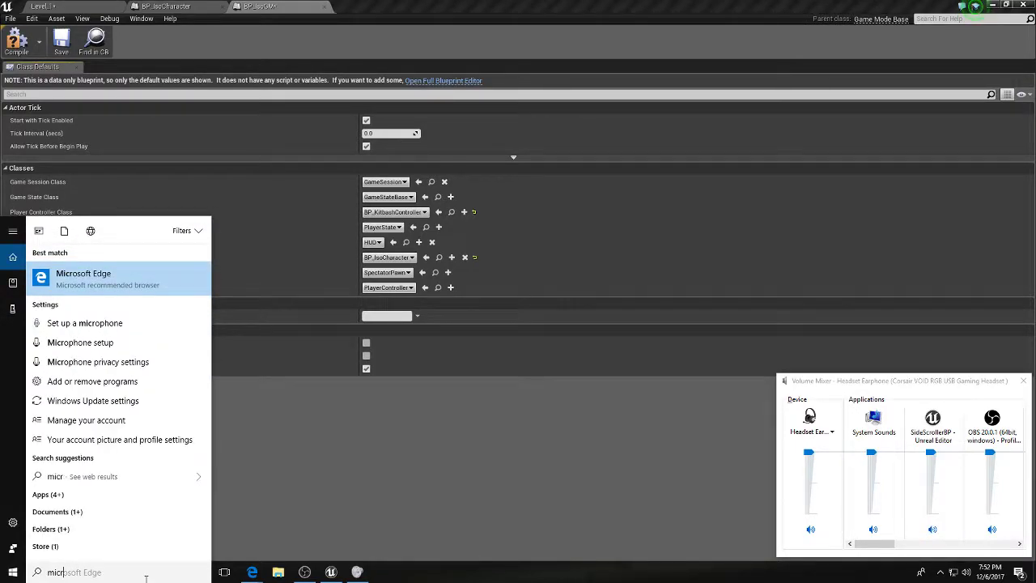
text( audio output settings)
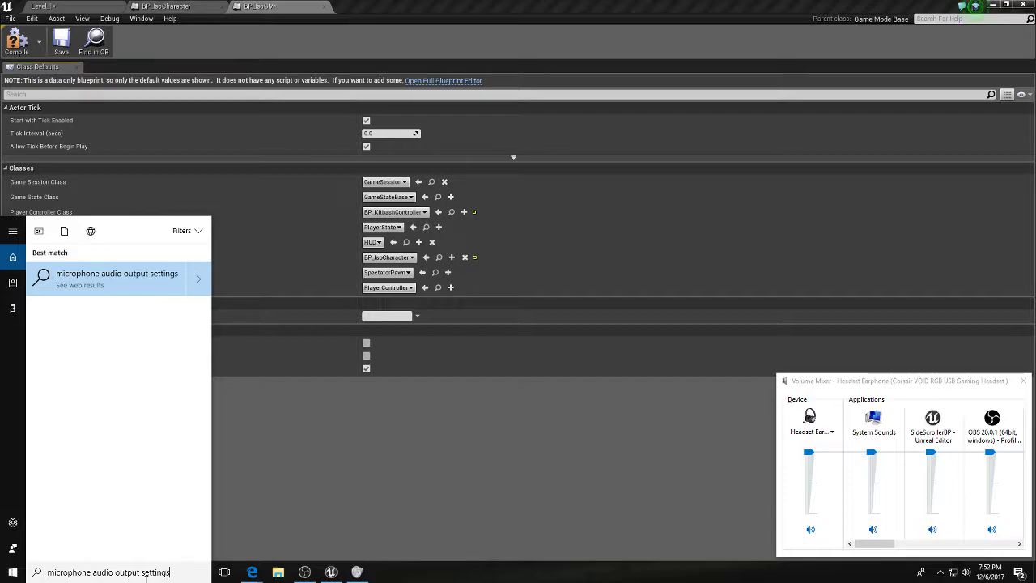
key(Return)
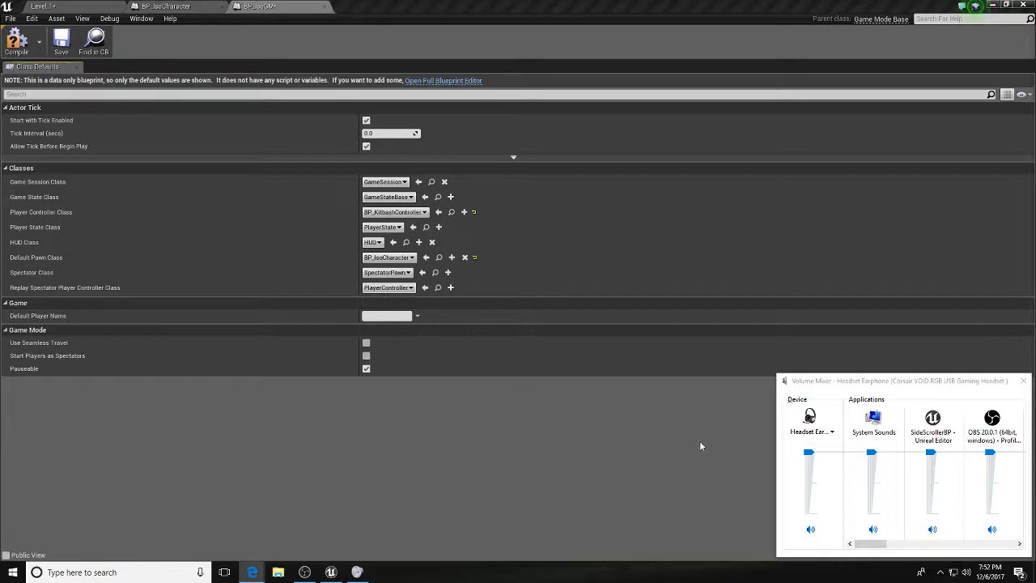
Step: Examine the Listen, Custom and Levels properties of the Corsair Headset Microphone among the Windows recording devices, changing nothing
click(939, 573)
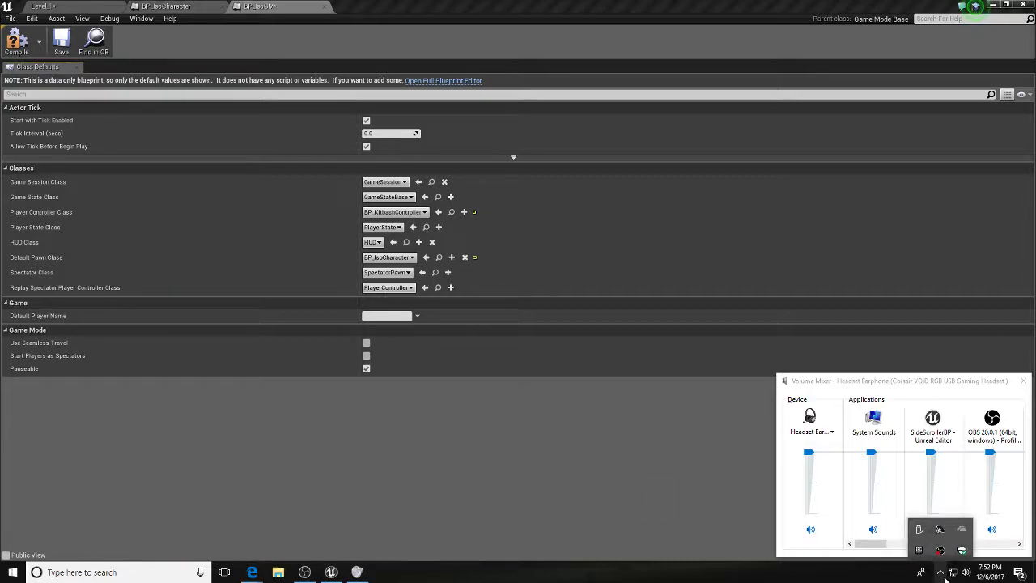
right_click(966, 572)
click(948, 539)
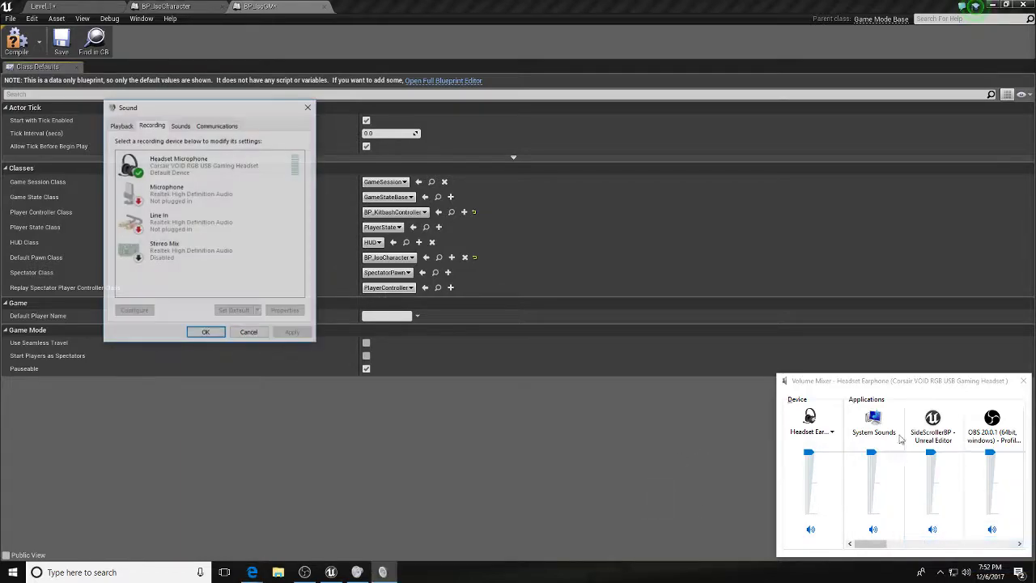
click(171, 202)
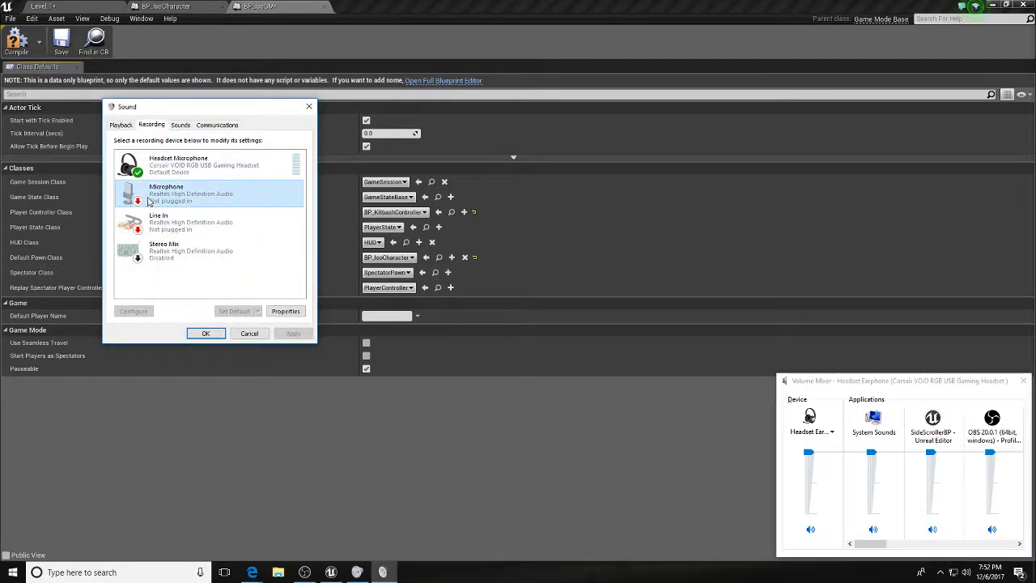
click(169, 175)
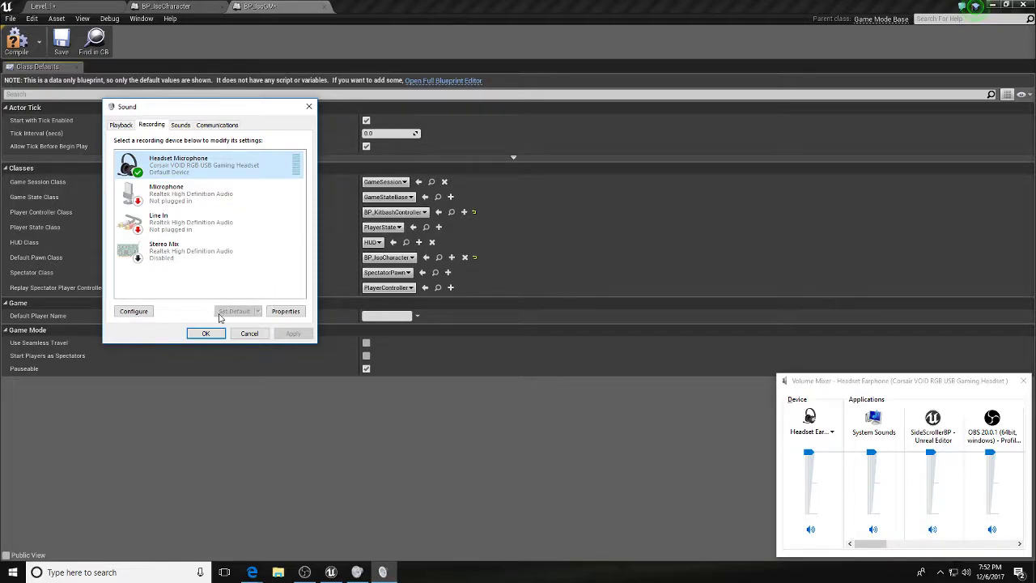
click(285, 312)
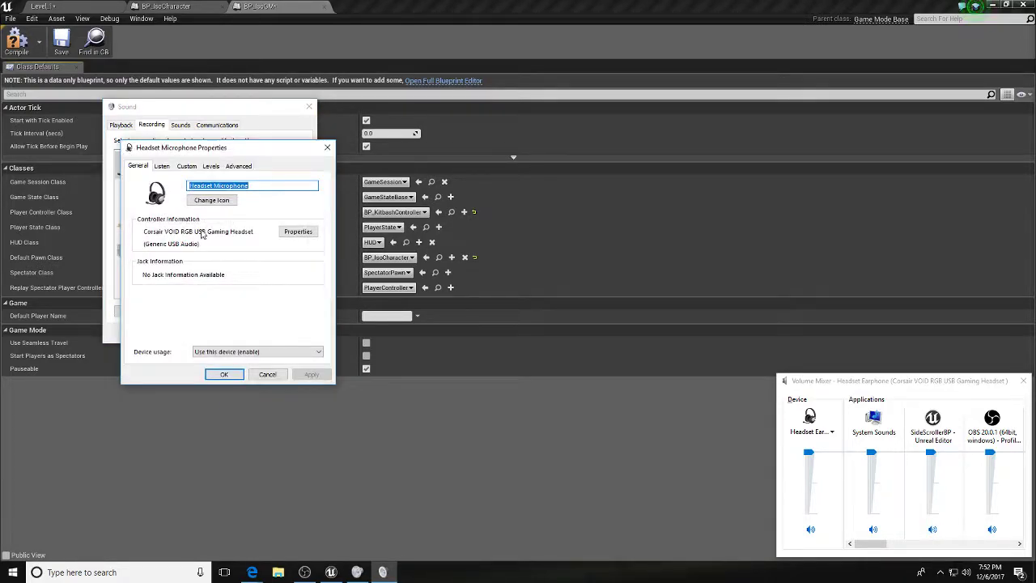
click(163, 167)
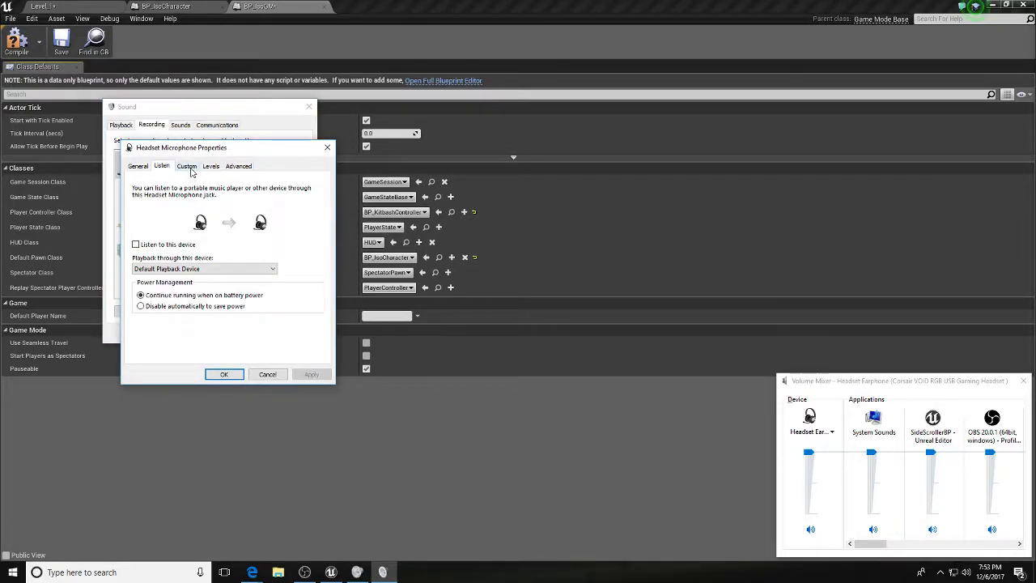
click(187, 167)
click(210, 167)
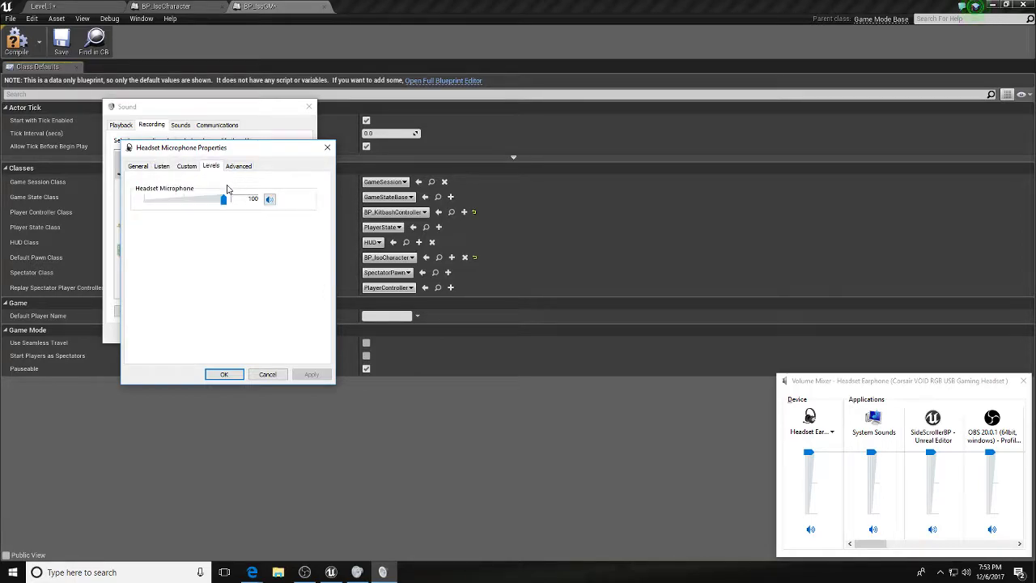
click(327, 149)
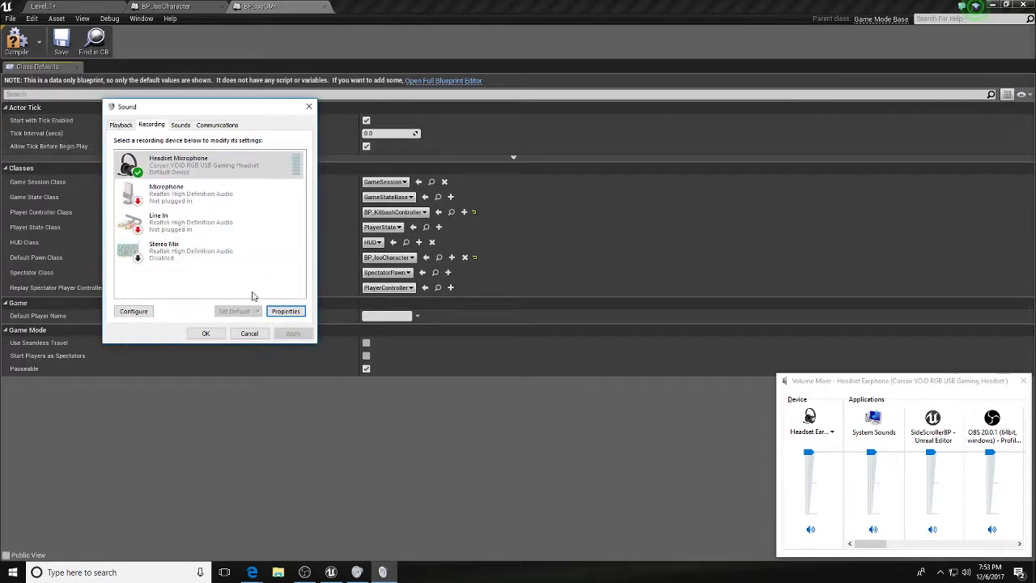
click(251, 334)
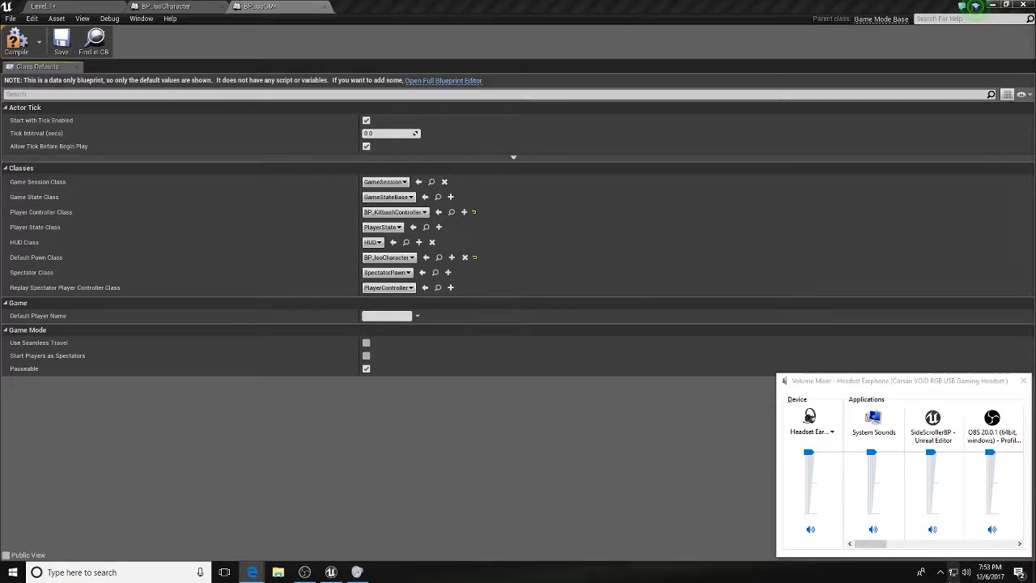
Step: Close the Windows Volume Mixer
click(938, 573)
click(926, 574)
click(925, 574)
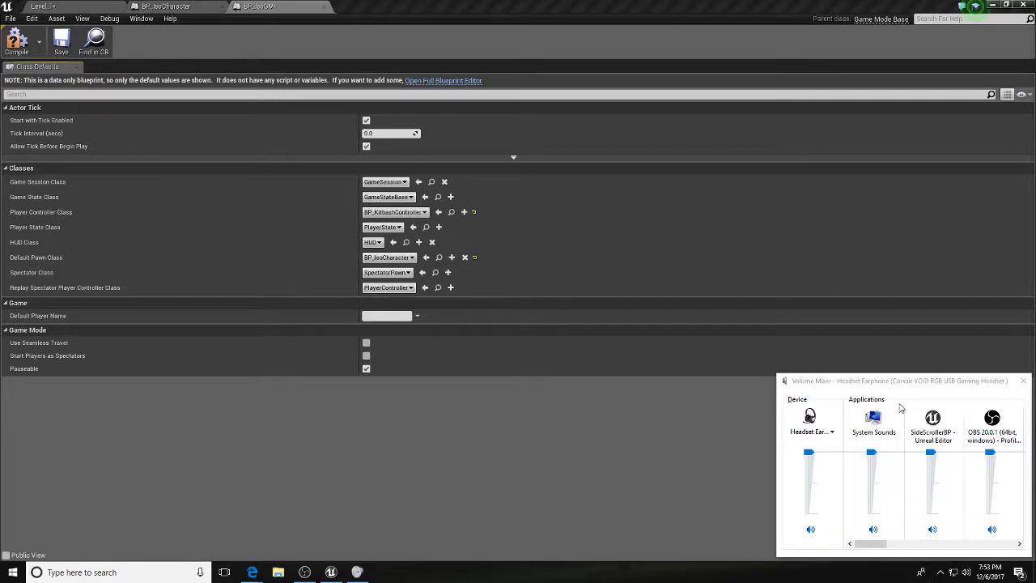
click(1022, 381)
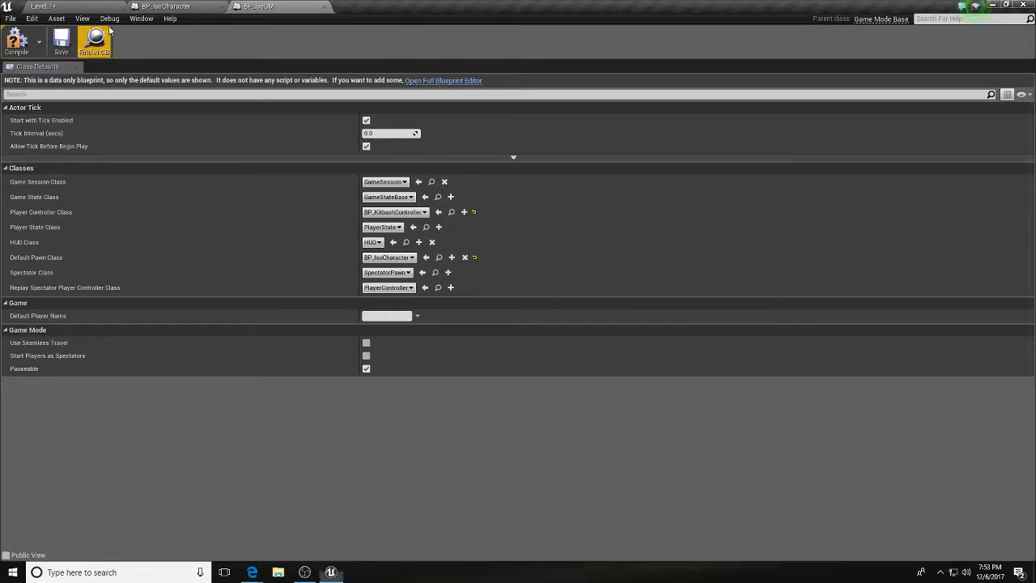
Step: Review the BP_IsoCharacter movement graph and BP_IsoGM defaults, and play-test the level by running the character sideways
click(166, 6)
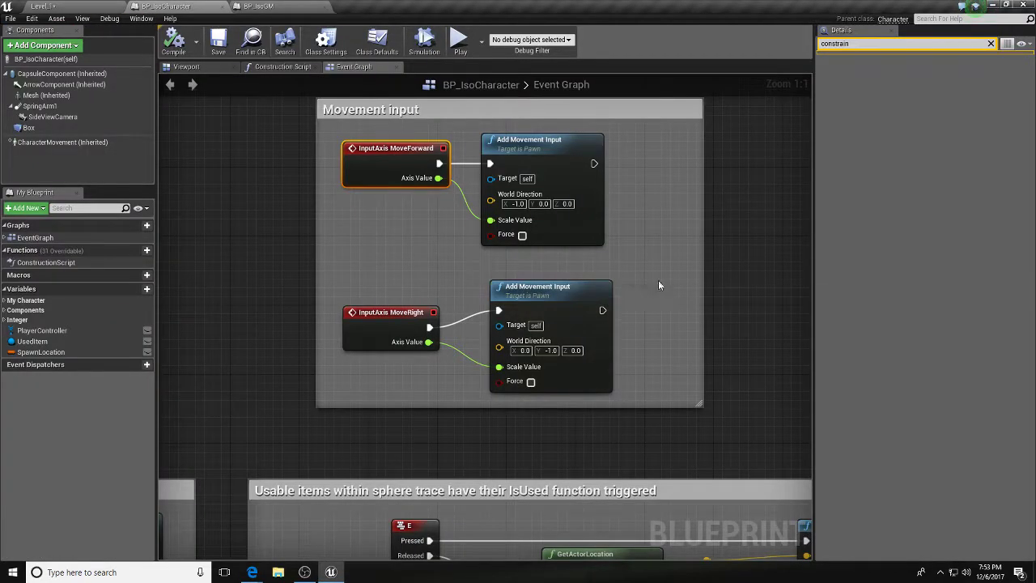
right_drag(644, 286, 553, 308)
click(259, 6)
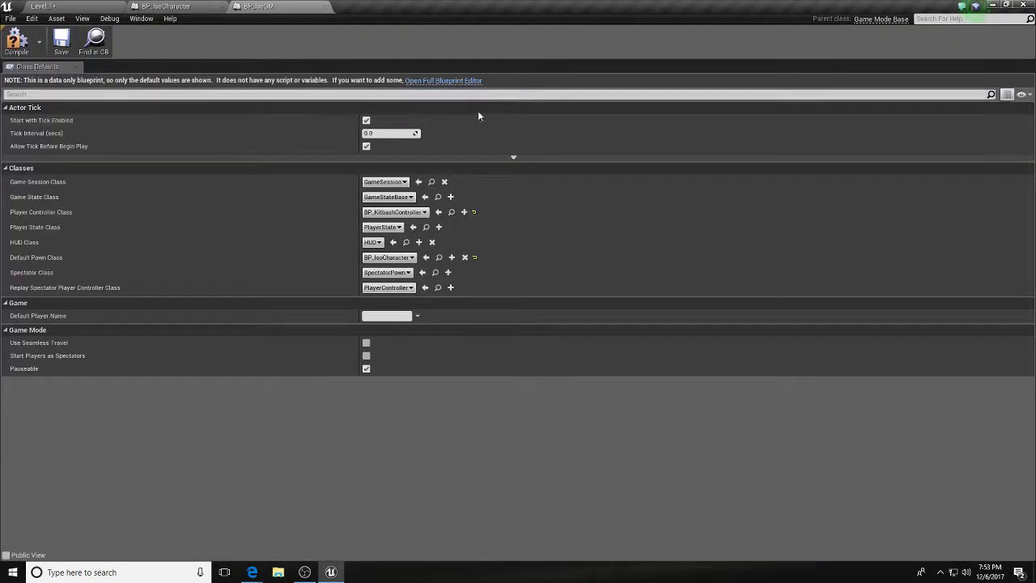
click(36, 6)
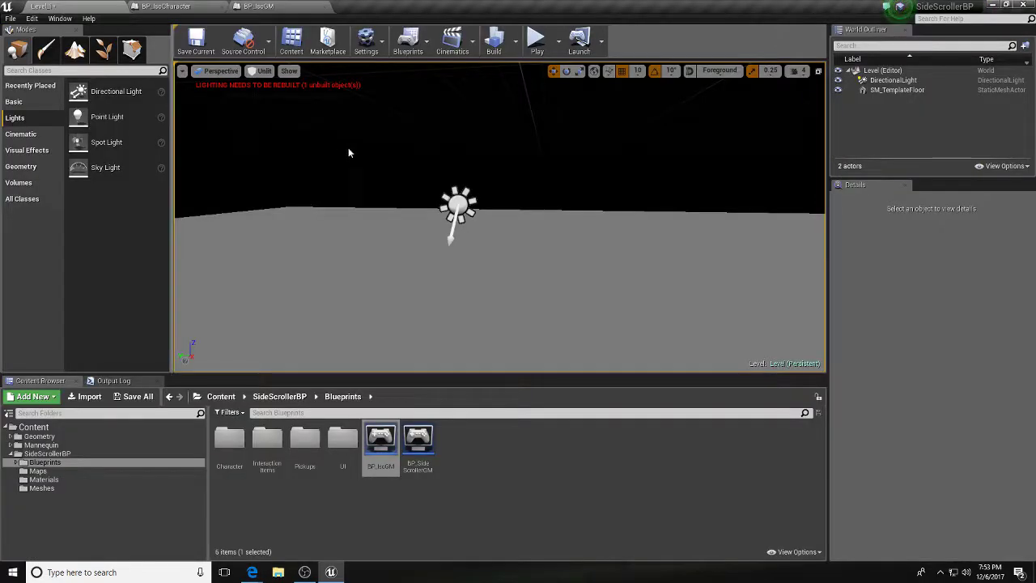
click(537, 41)
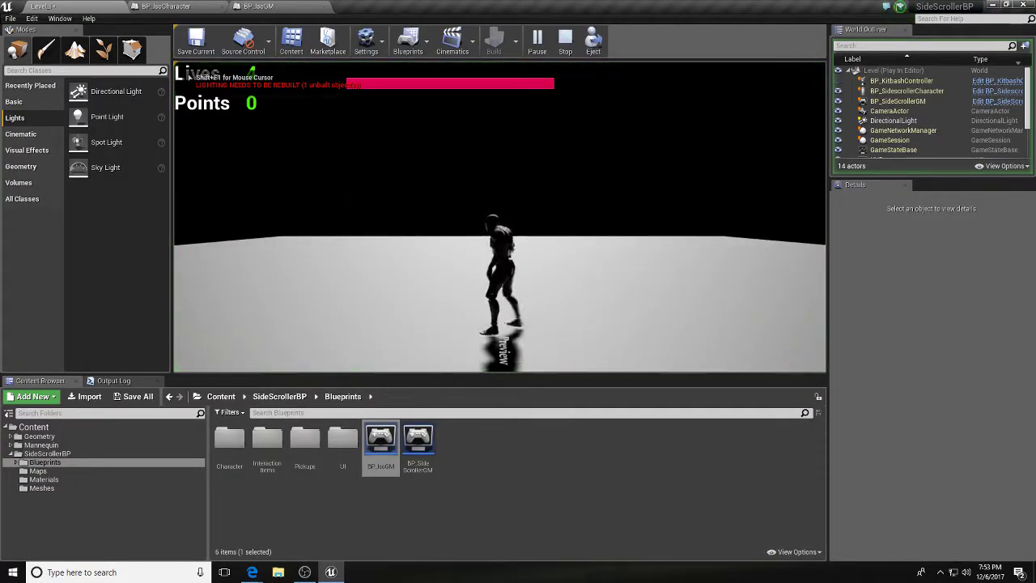
key(d)
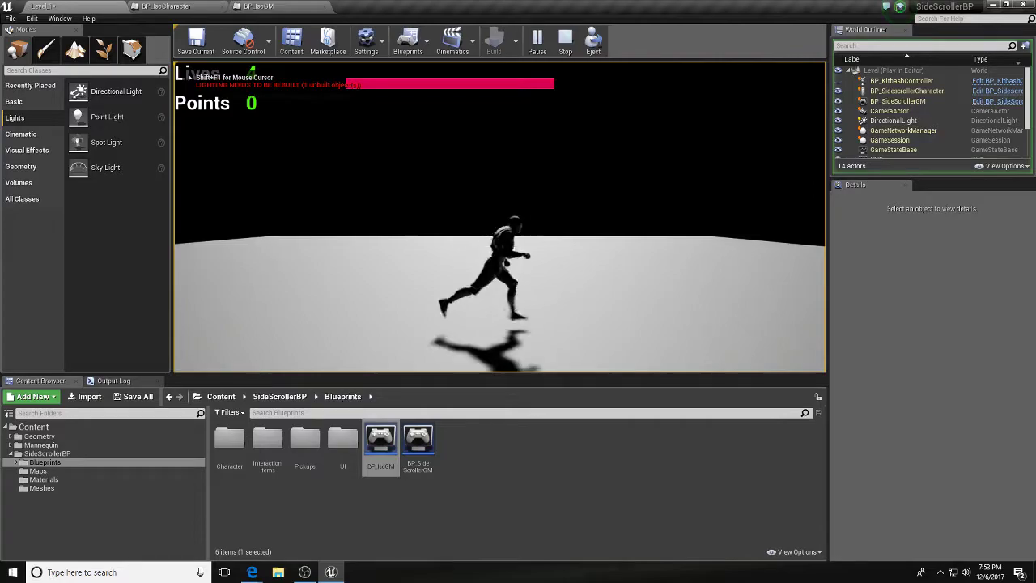
key(Escape)
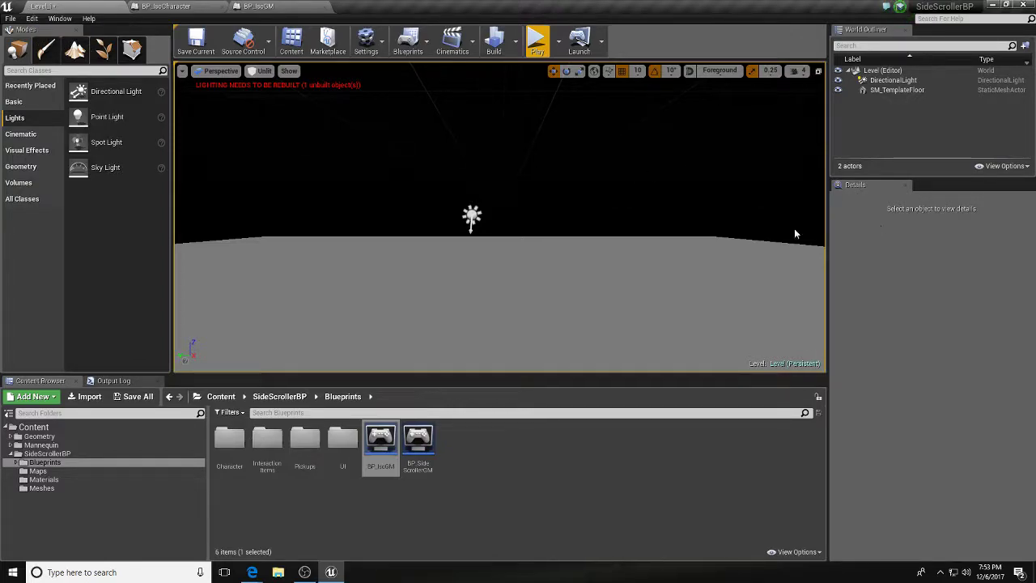
Step: Set the level's GameMode Override to BP_IsoGM in the World Settings and expand its selected game mode classes
click(366, 40)
click(380, 72)
click(923, 285)
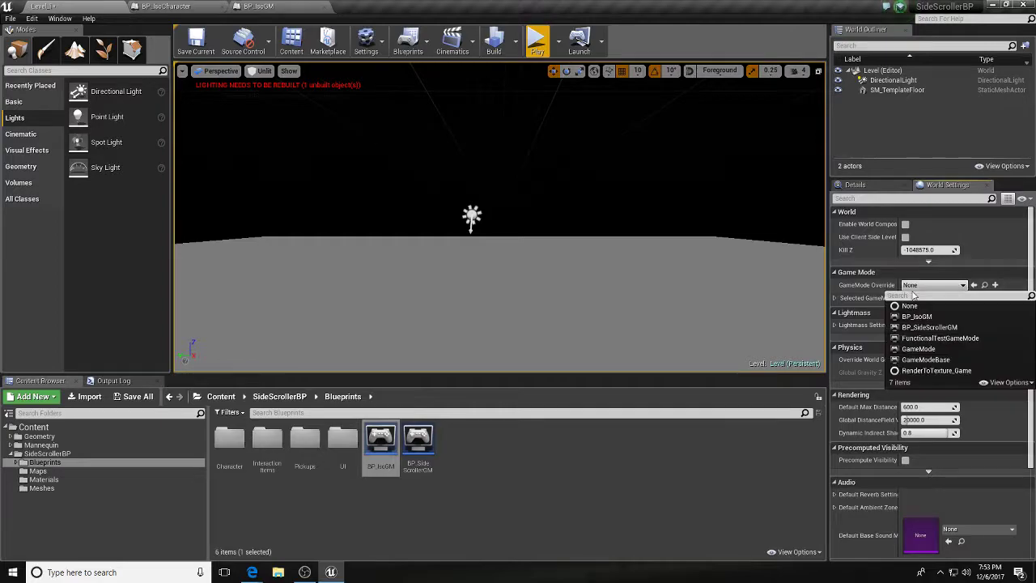
click(917, 316)
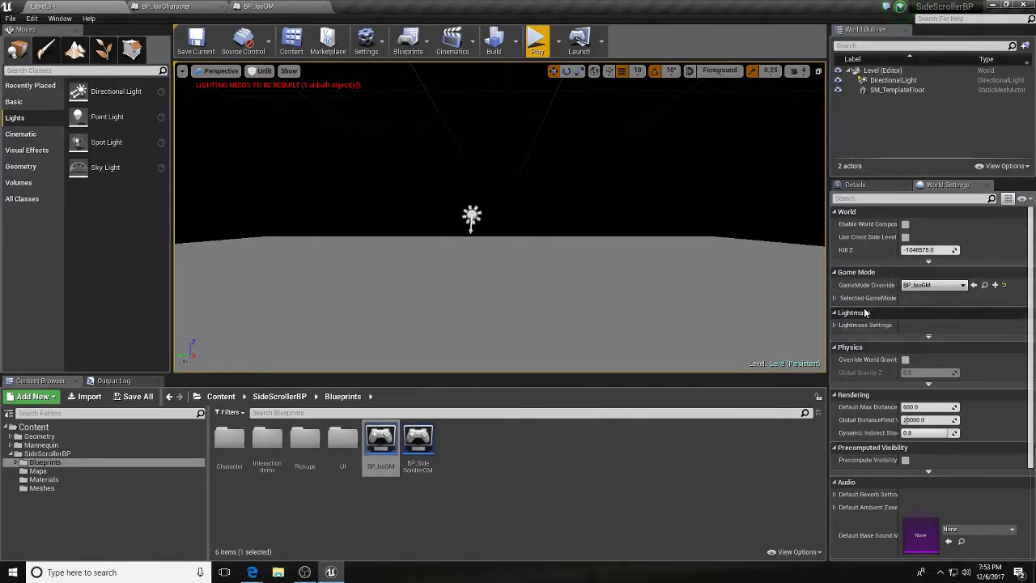
click(836, 298)
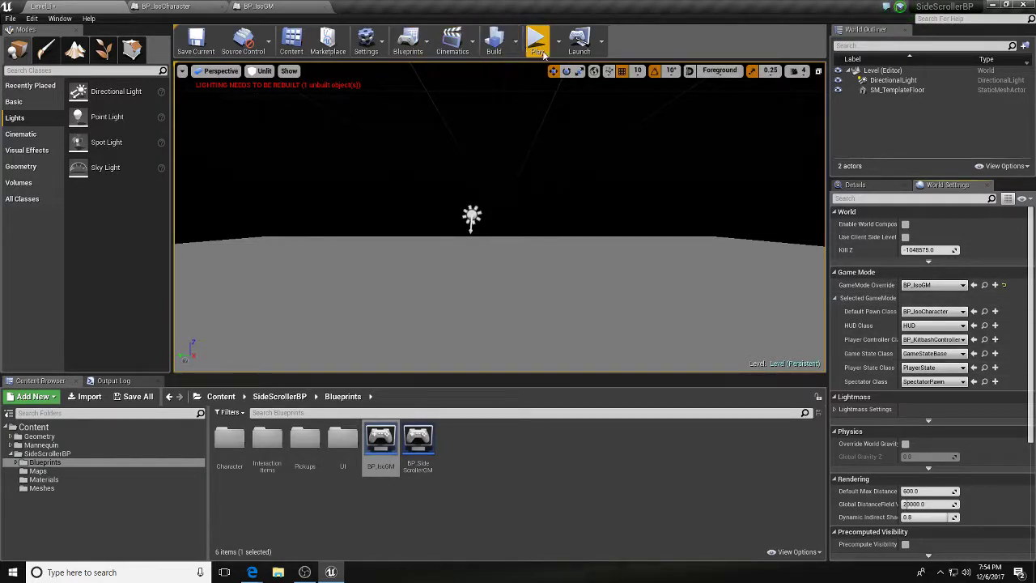
Step: Play-test the level with the new game mode, trying forward and sideways movement, and stop the session
click(536, 45)
key(a)
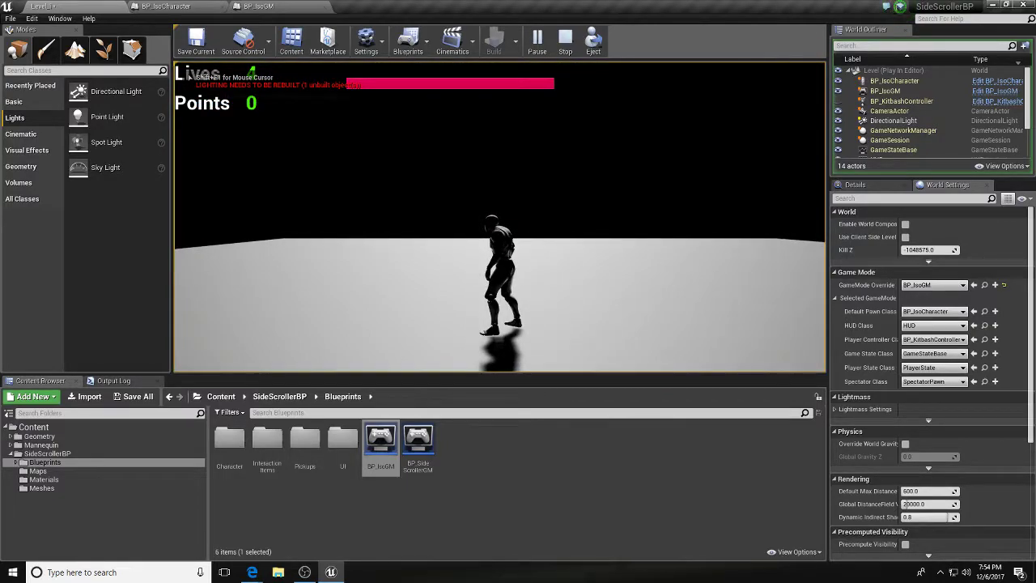
key(d)
key(d)
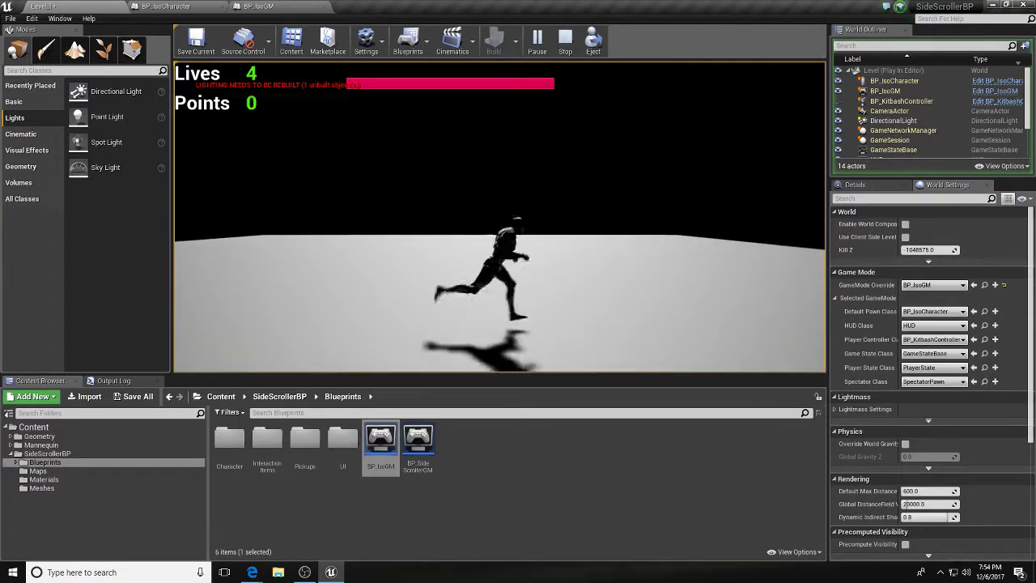
key(w)
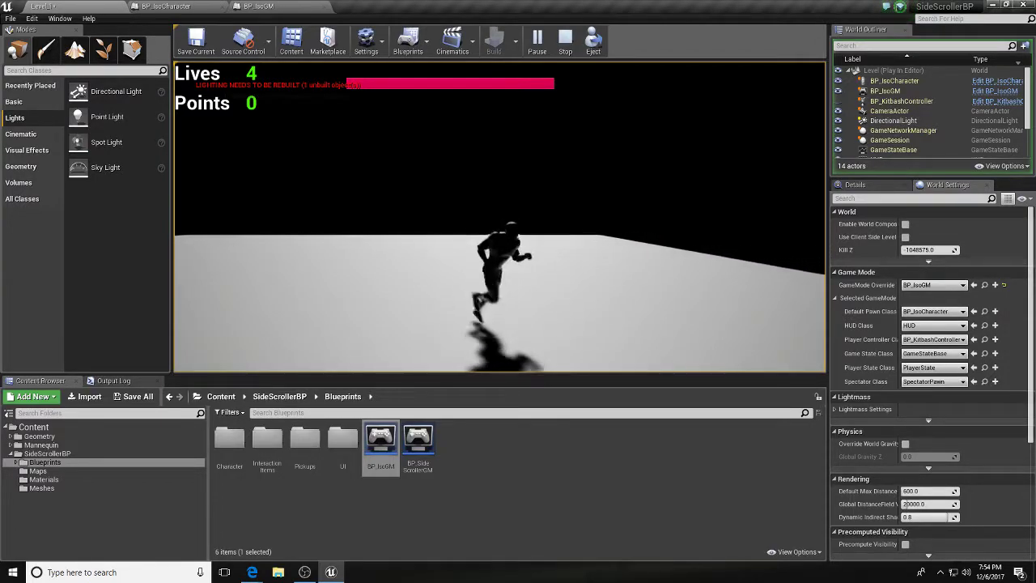
key(d)
key(a)
key(d)
key(a)
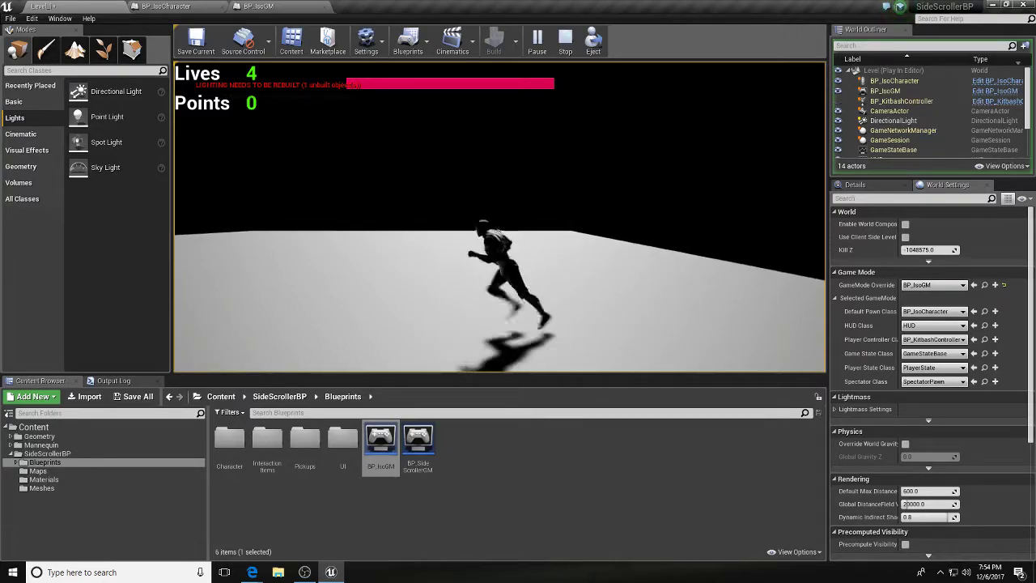
key(Escape)
Step: Open the engine's Input settings in the Project Settings
click(166, 6)
click(249, 6)
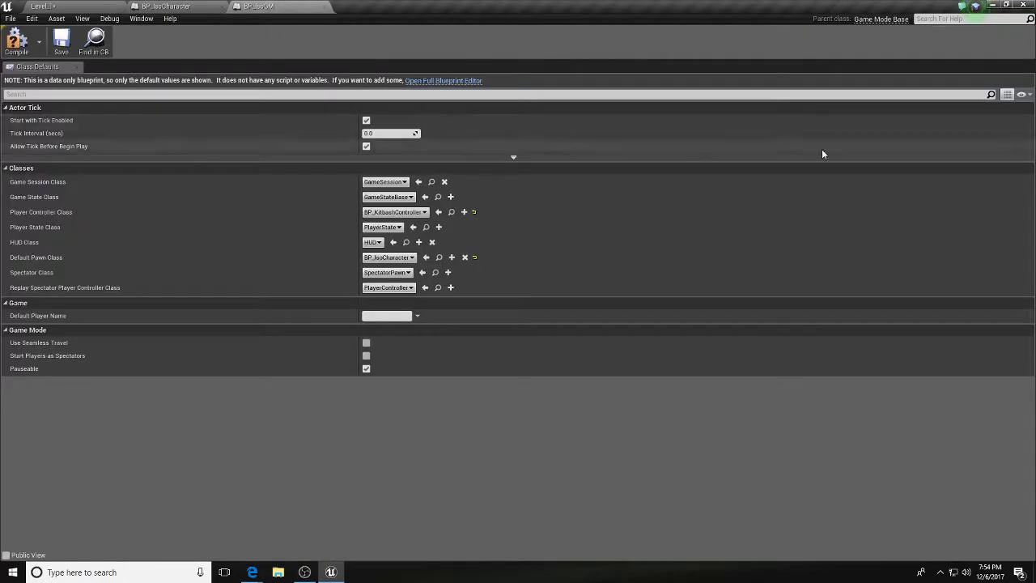
click(31, 18)
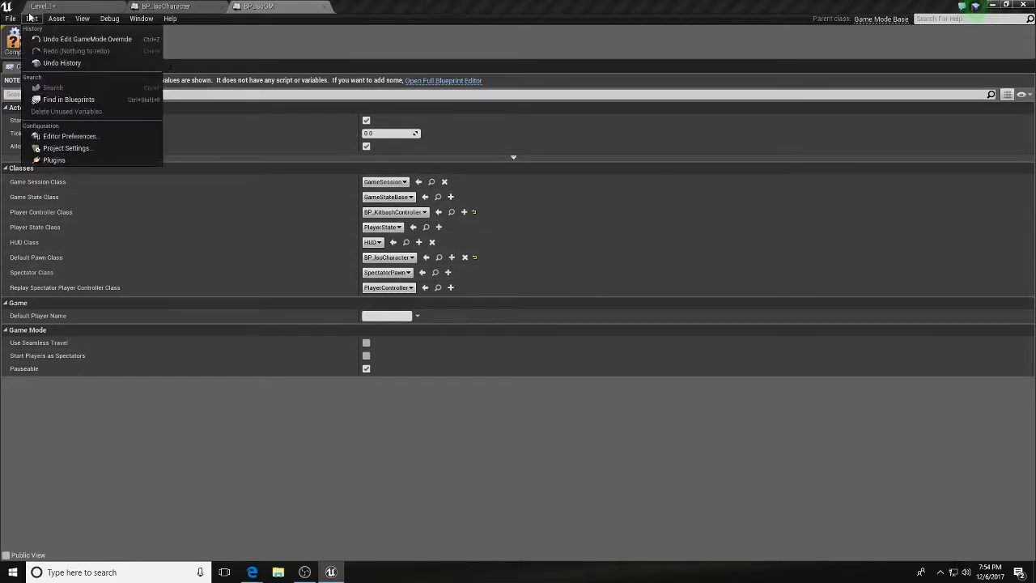
click(67, 148)
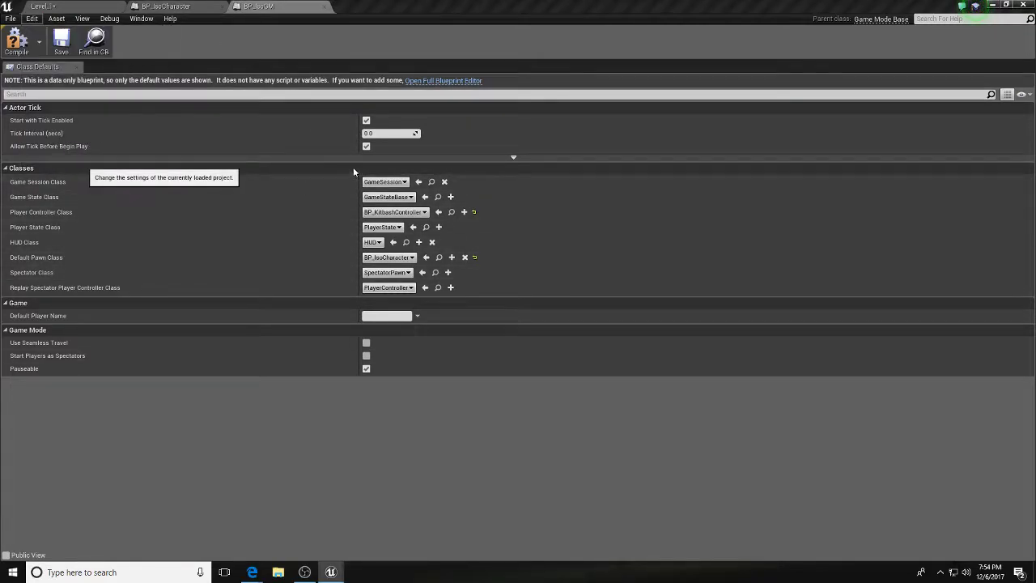
scroll(73, 295, down, 4)
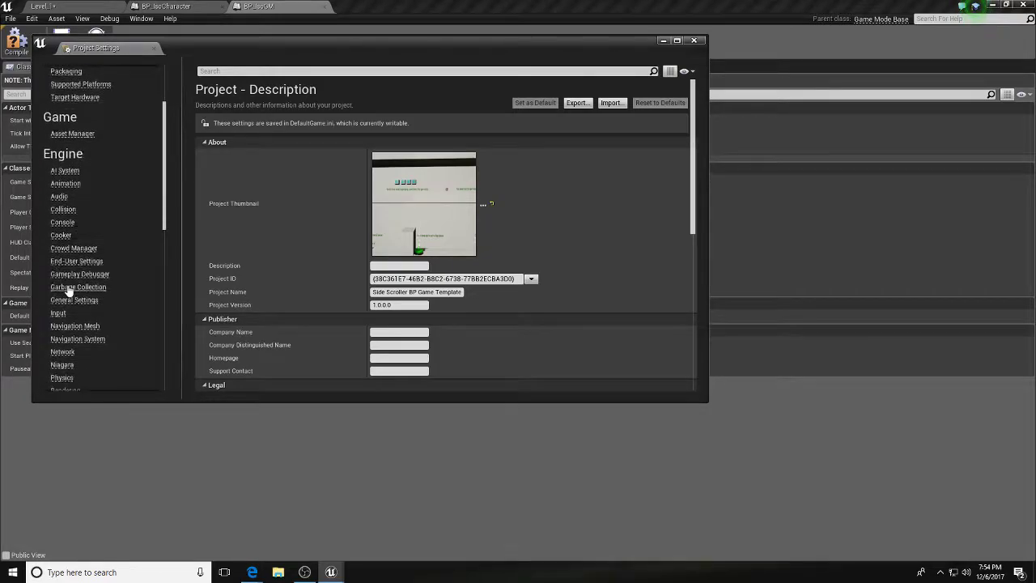
click(59, 313)
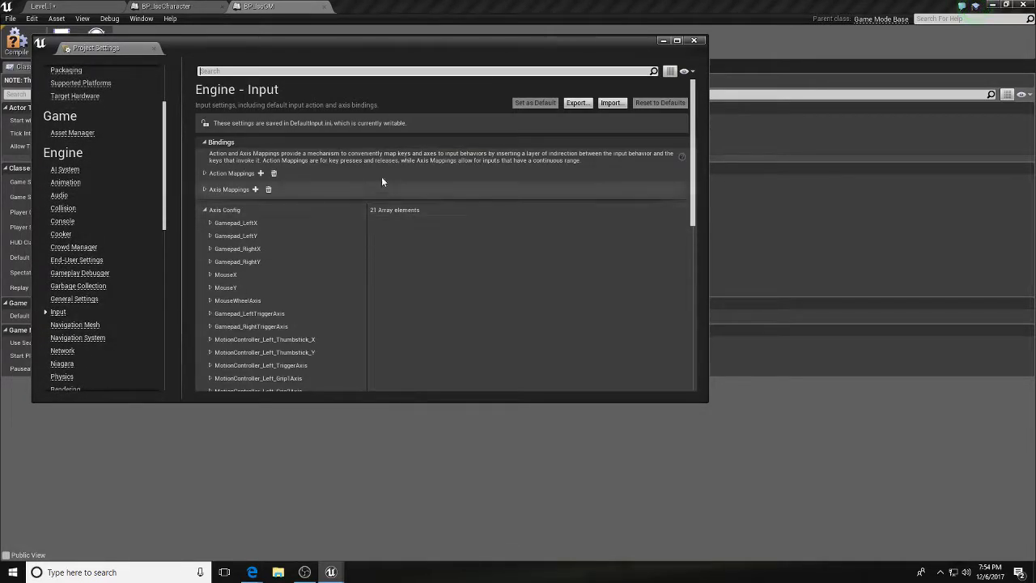
Step: In the axis mappings, change the MoveForward key with scale -1.0 to S
click(205, 190)
click(210, 204)
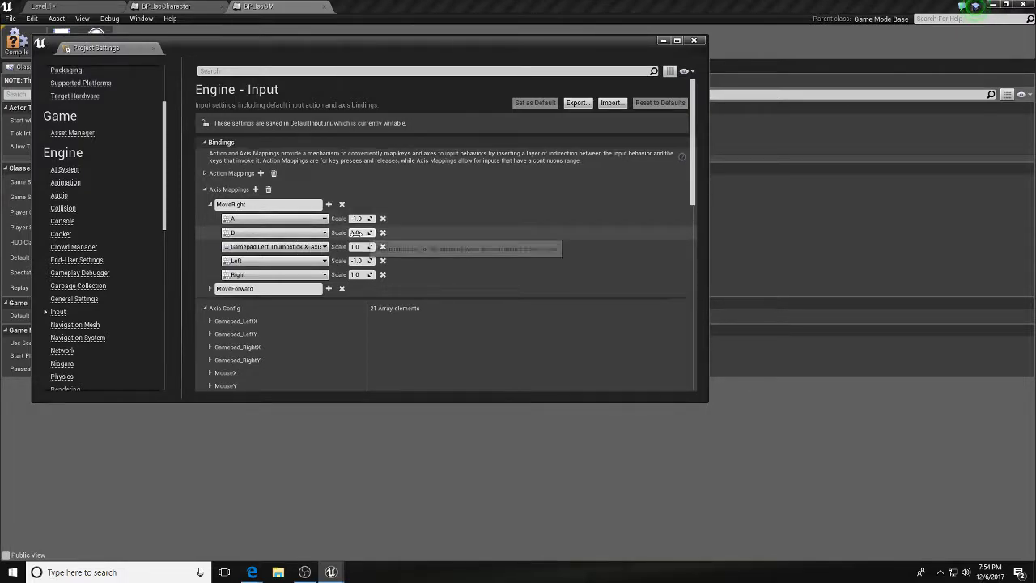
scroll(224, 230, down, 2)
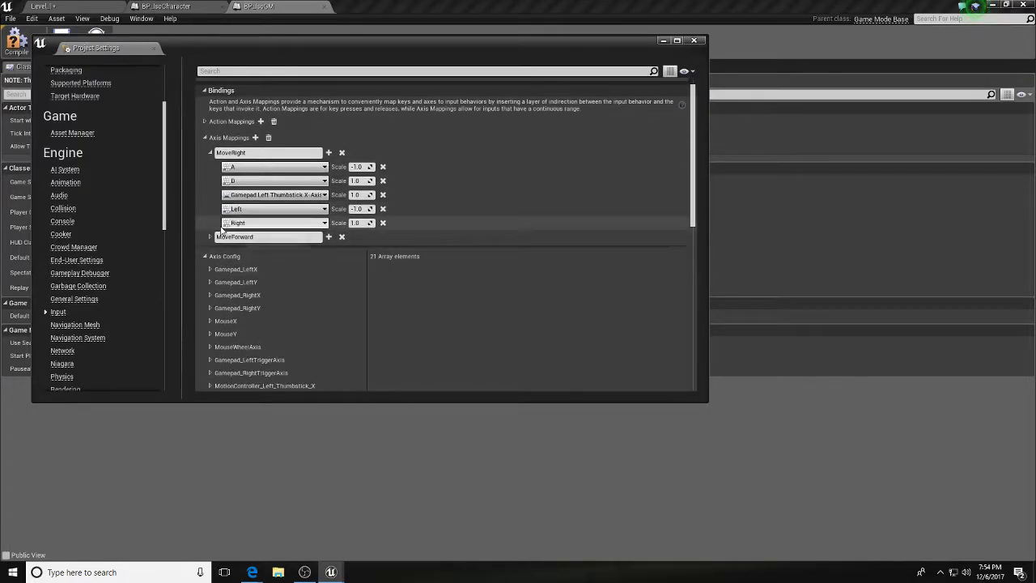
click(211, 236)
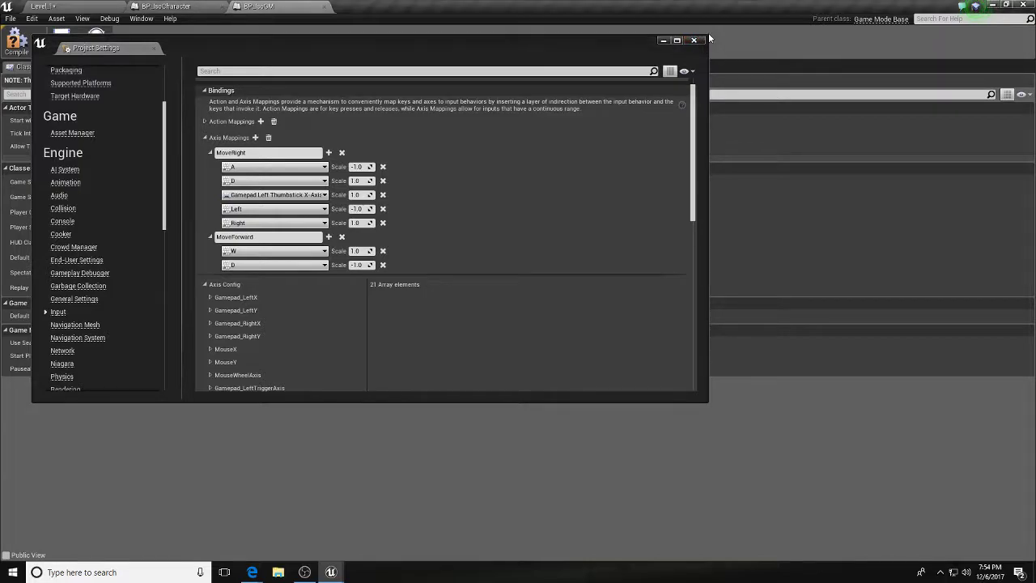
click(265, 266)
text(s)
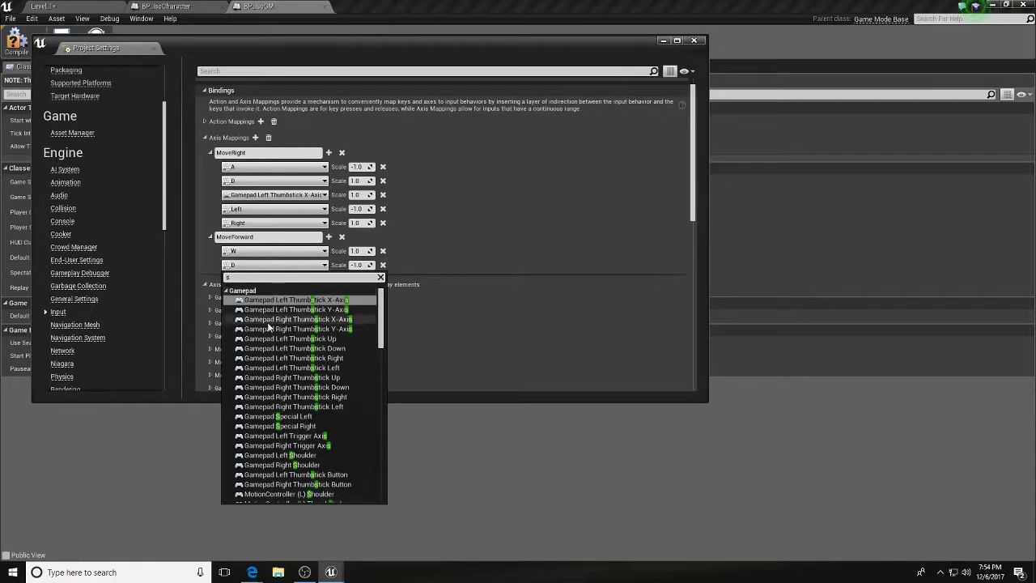
scroll(276, 348, down, 15)
scroll(277, 354, down, 3)
click(268, 444)
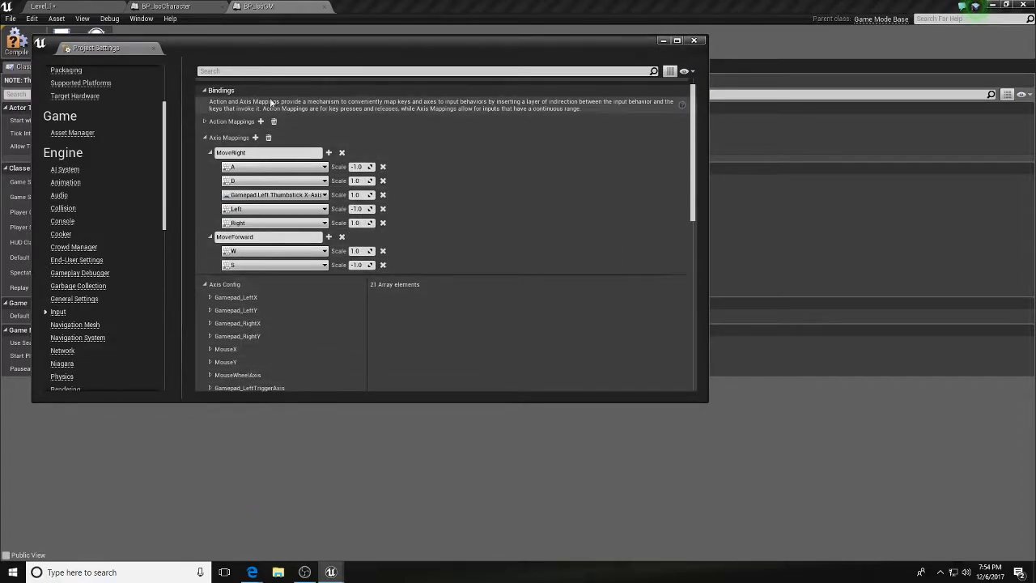
Step: Move the Project Settings window aside, return to the level, and start and stop a brief play-test
drag(361, 52, 1035, 178)
click(88, 6)
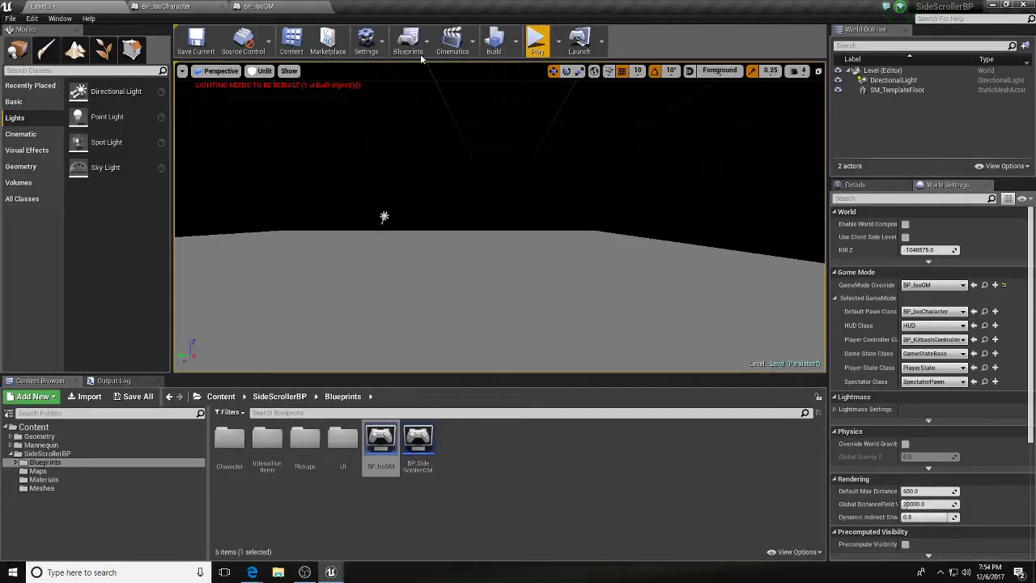
click(537, 41)
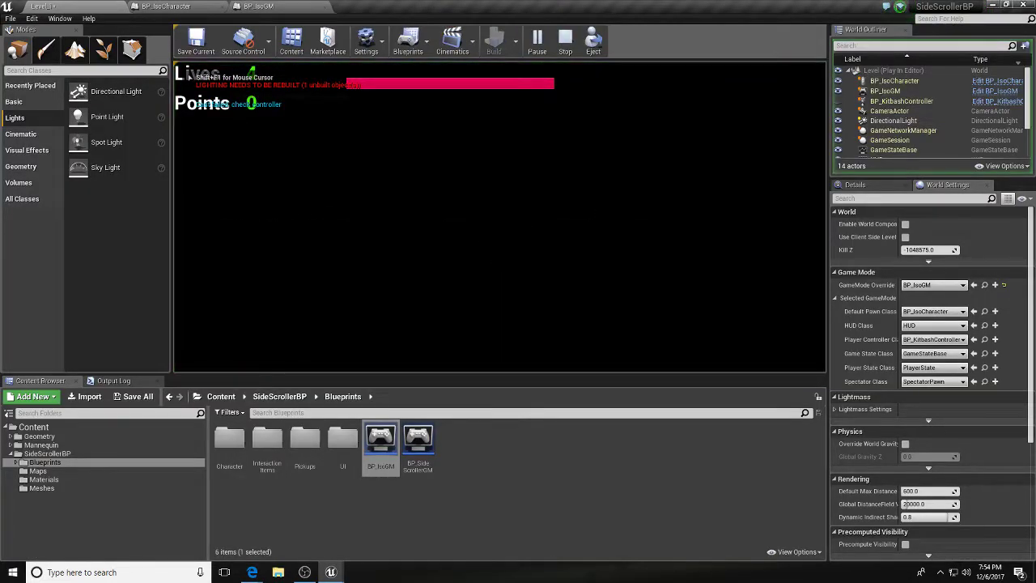
key(Escape)
right_drag(499, 235, 499, 259)
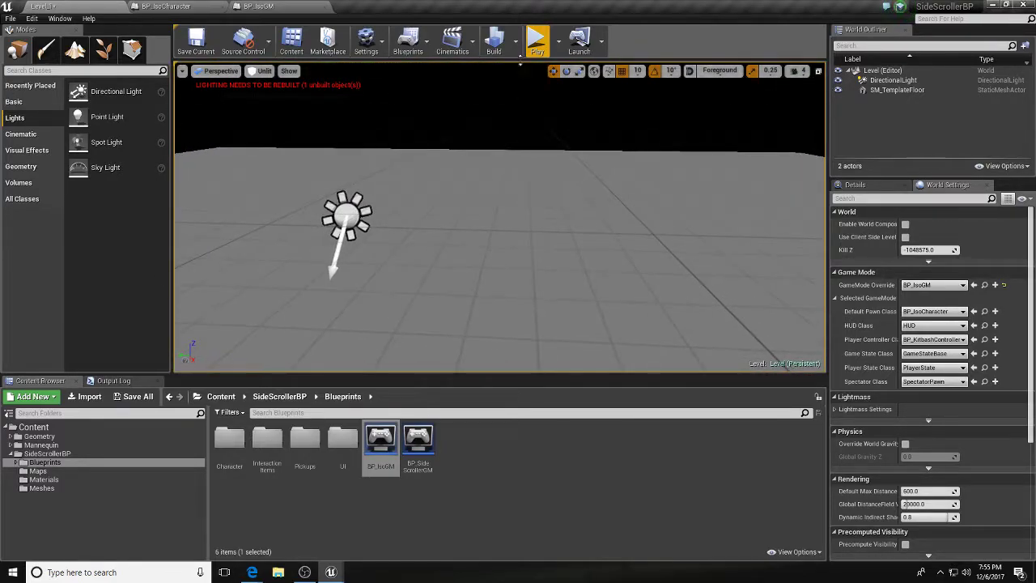
Step: Play-test the level by running the character forward, backward and sideways, and stop the session
click(537, 41)
key(w)
key(d)
key(w)
key(d)
key(s)
key(d)
key(s)
key(d)
key(s)
key(d)
key(w)
key(d)
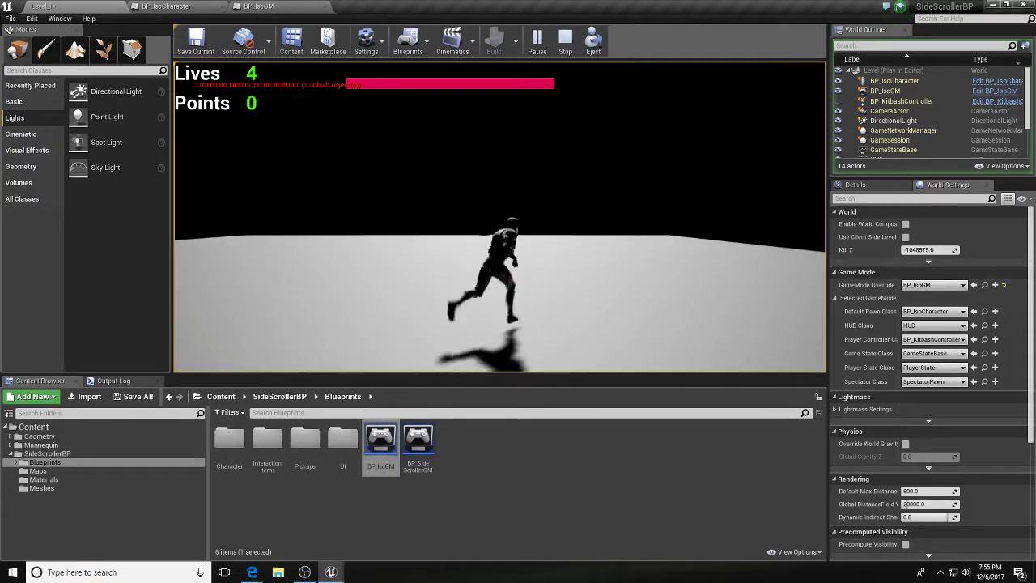
key(s)
key(a)
key(w)
key(Escape)
Step: Enlarge SM_TemplateFloor by setting its X and Y scale to 5
right_drag(517, 219, 470, 295)
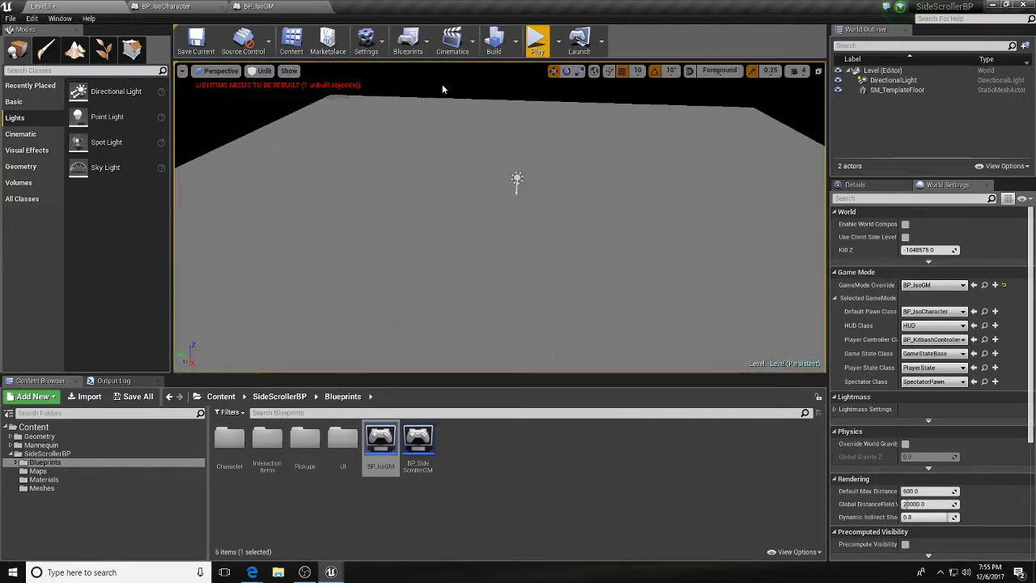
click(446, 238)
mouse_move(447, 238)
right_down()
mouse_move(551, 206)
mouse_move(450, 247)
right_up()
click(878, 186)
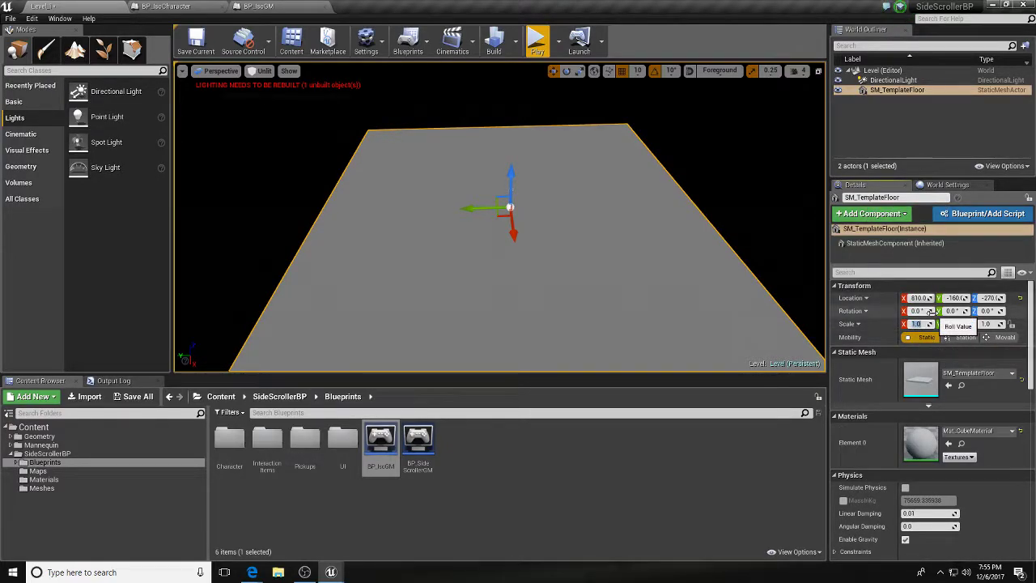
text(5)
key(Tab)
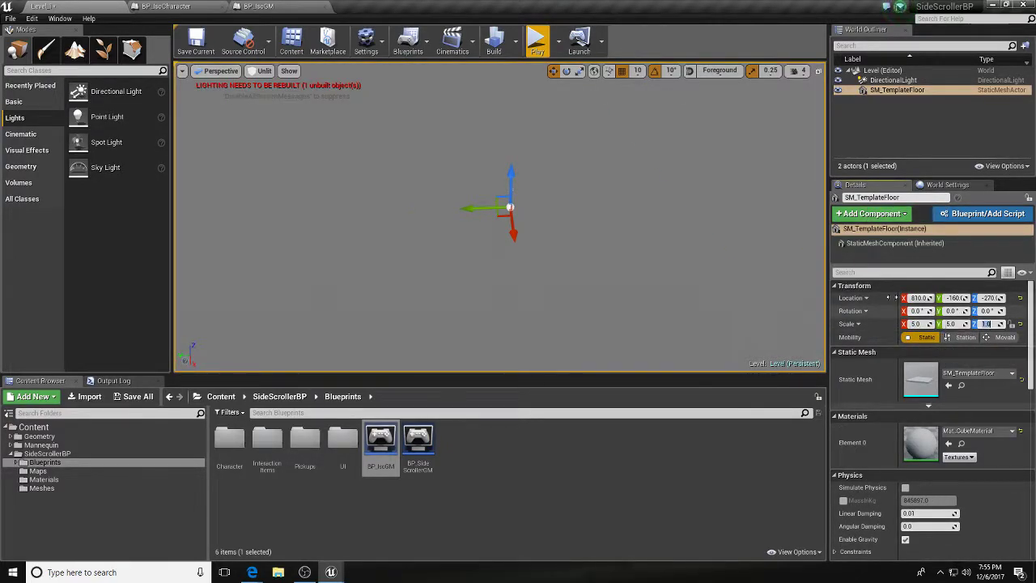
Step: Find the Player Start actor and place one on the floor near its center
right_drag(419, 336, 490, 293)
right_drag(568, 262, 592, 308)
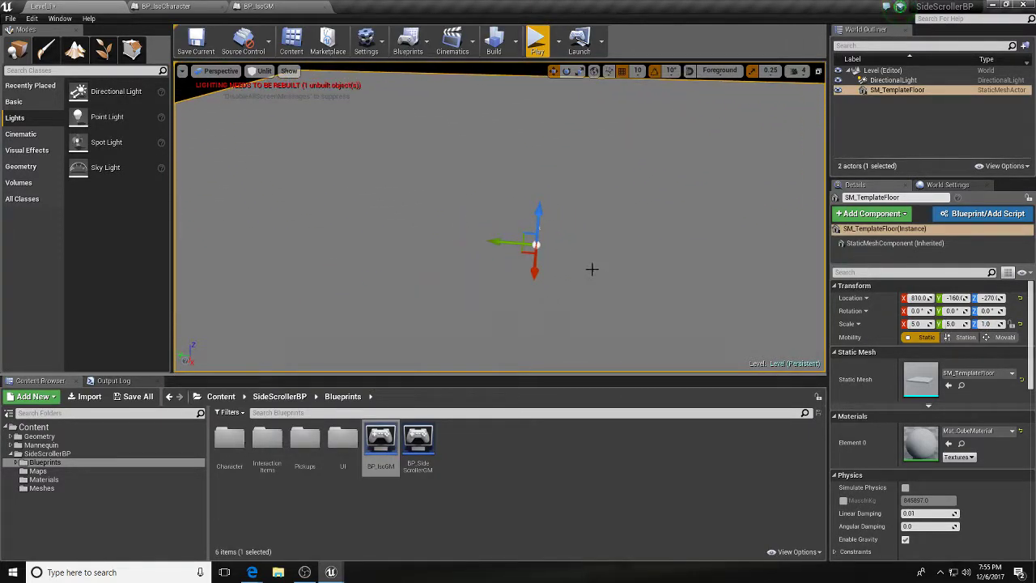
click(30, 199)
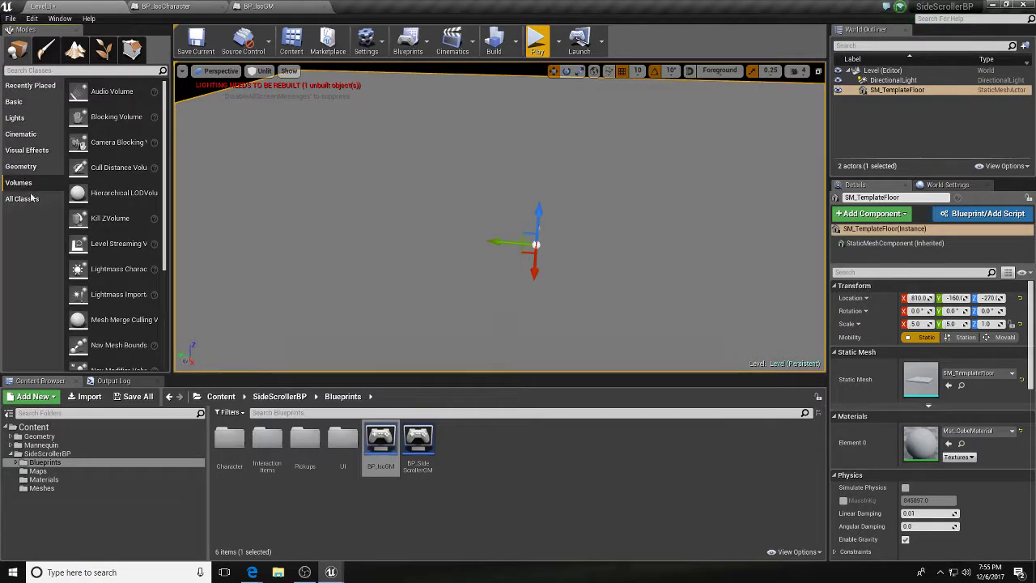
click(80, 71)
text(player start)
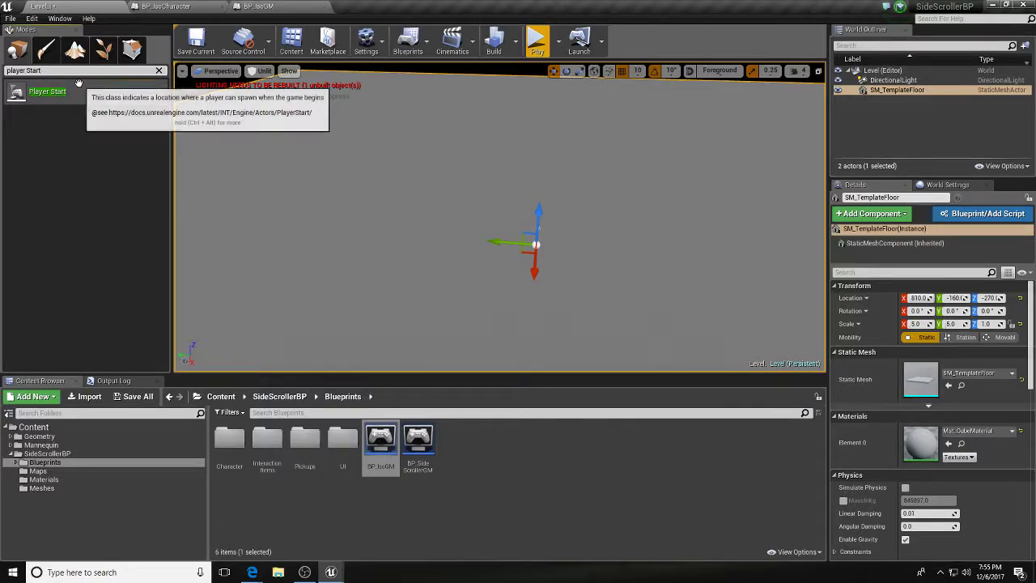
drag(78, 94, 554, 250)
Step: Shift PlayerStart to about Y -170 and raise it together with the floor, bringing the floor to about Z -130
mouse_move(556, 268)
right_down()
mouse_move(554, 292)
mouse_move(570, 251)
mouse_move(554, 247)
mouse_move(567, 300)
mouse_move(579, 283)
mouse_move(571, 280)
right_up()
key(w)
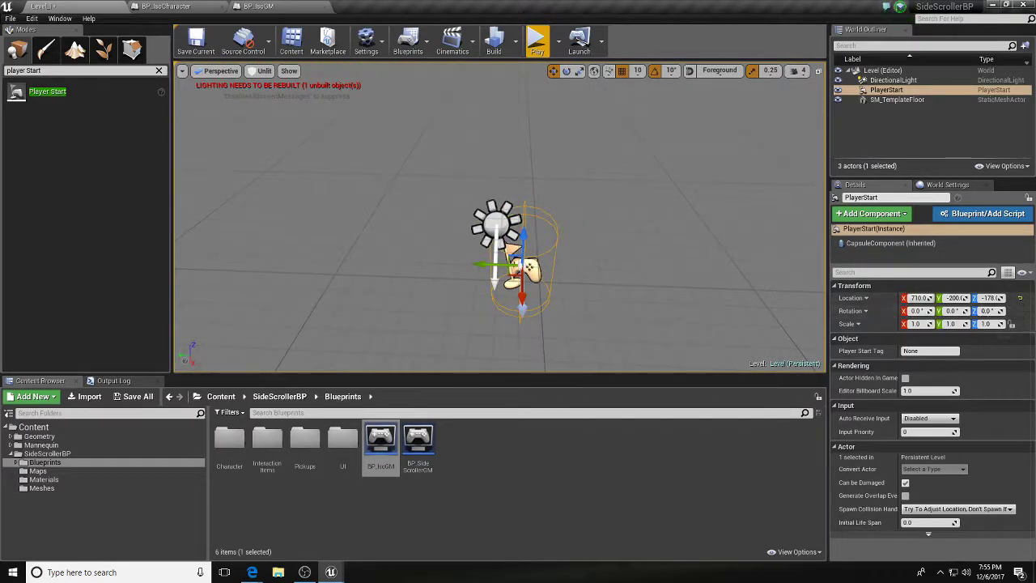
key(d)
right_drag(675, 267, 610, 247)
drag(489, 229, 476, 219)
key(s)
mouse_move(548, 286)
right_down()
mouse_move(535, 242)
mouse_move(549, 286)
right_up()
ctrl+click(548, 286)
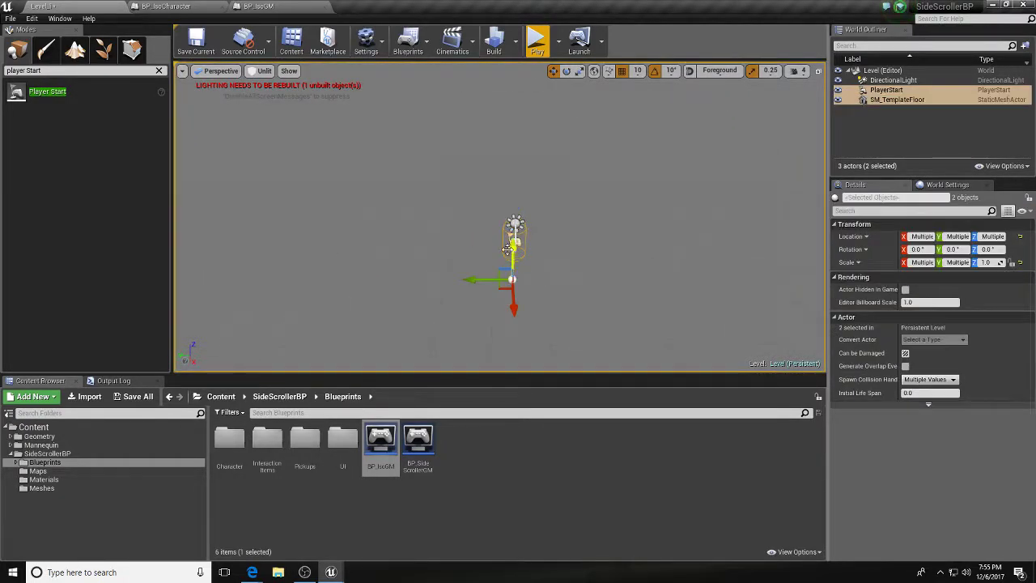
drag(512, 250, 533, 216)
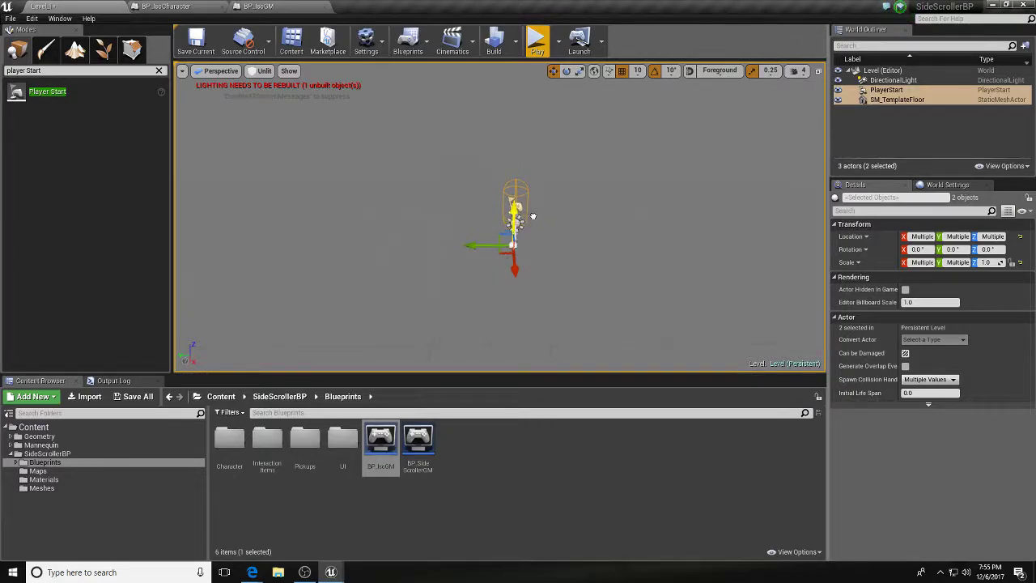
Step: Set SM_TemplateFloor's location coordinates to 0
click(569, 248)
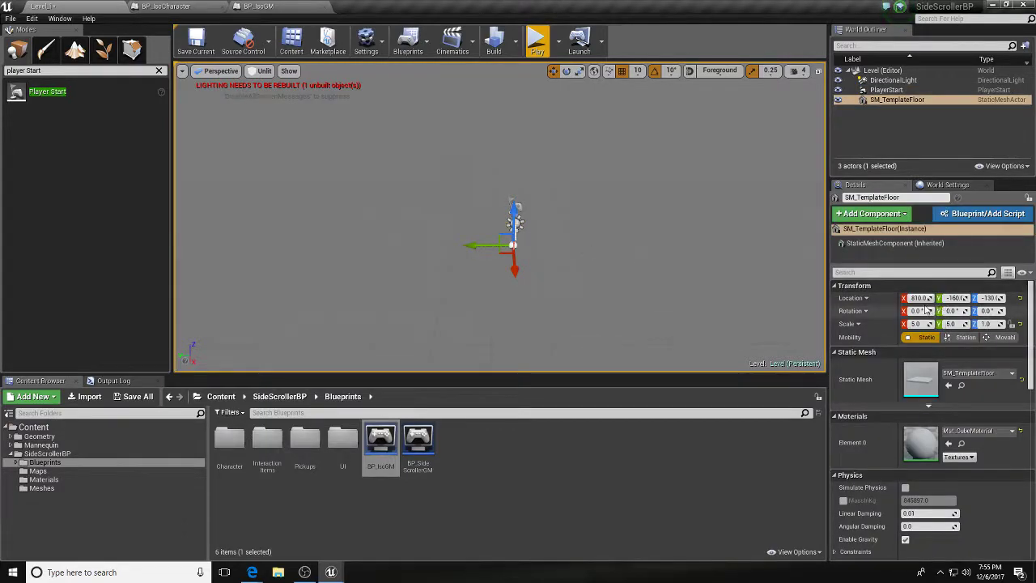
key(Tab)
text(0)
key(Tab)
text(0)
key(Return)
Step: Raise PlayerStart above the floor to about Z 102 and set its X and Y location to 0
click(898, 90)
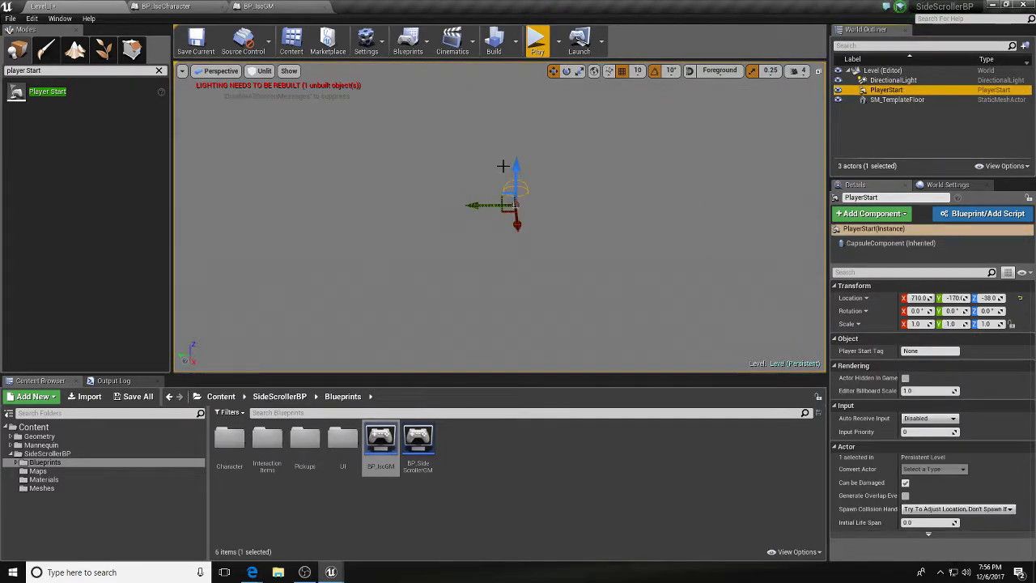
drag(510, 168, 515, 123)
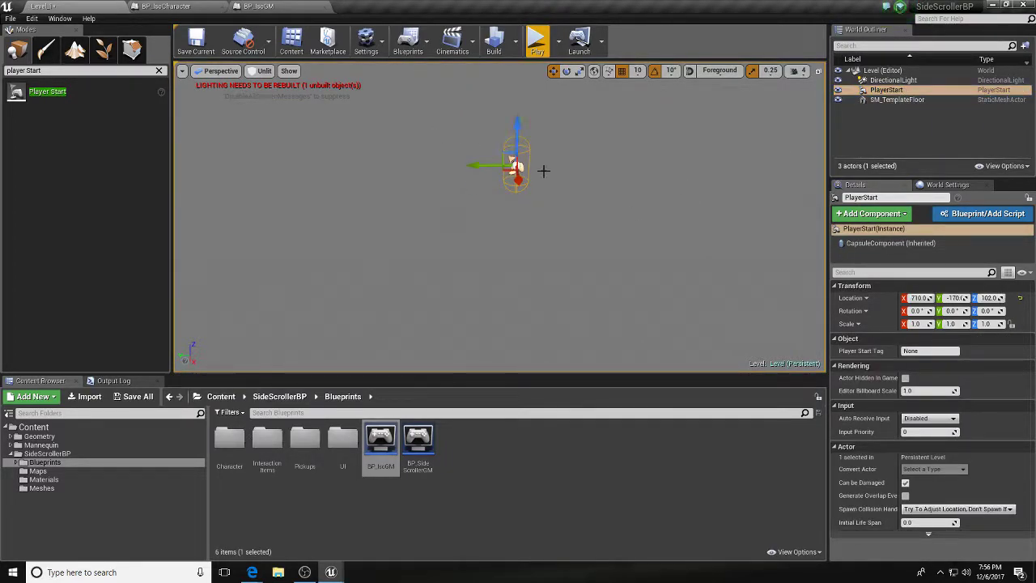
right_drag(648, 275, 661, 305)
click(926, 299)
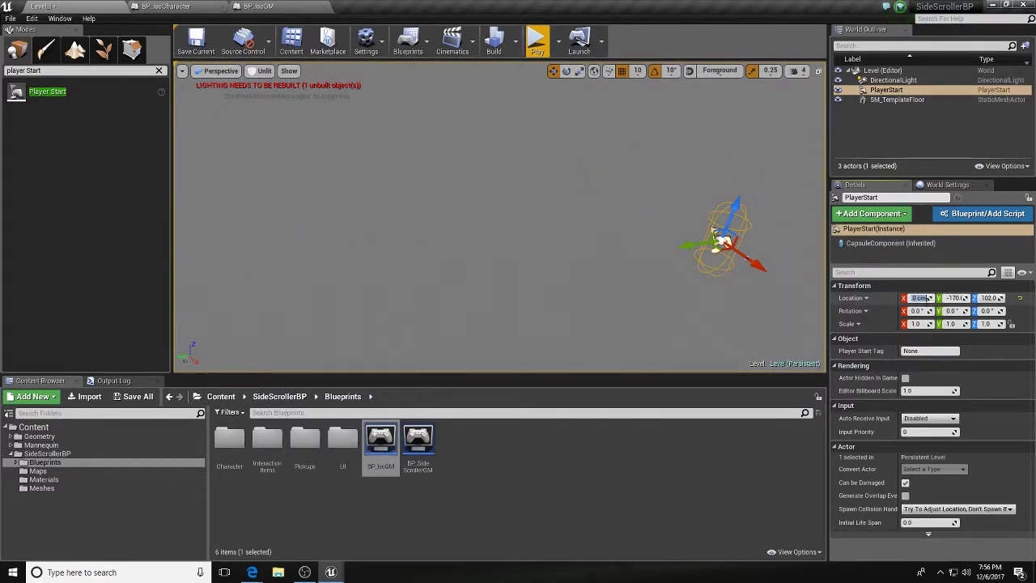
text(0)
key(Tab)
text(0)
key(Tab)
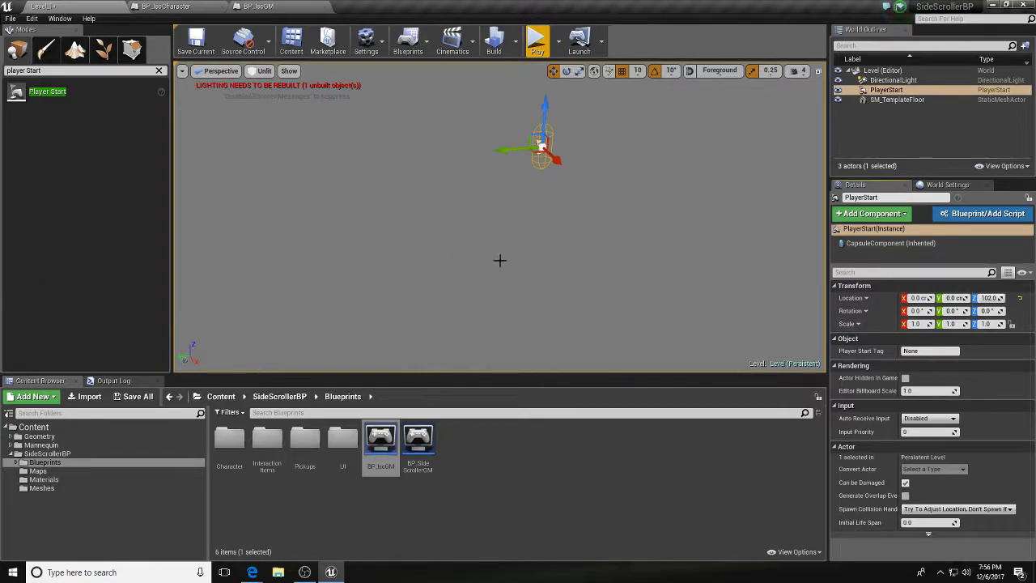
Step: Place an SM_Cube from the Geometry Meshes folder on the floor behind PlayerStart, at about X -370, Y 40
mouse_move(441, 264)
right_down()
mouse_move(478, 235)
mouse_move(475, 219)
mouse_move(518, 271)
mouse_move(430, 278)
right_up()
key(w)
key(s)
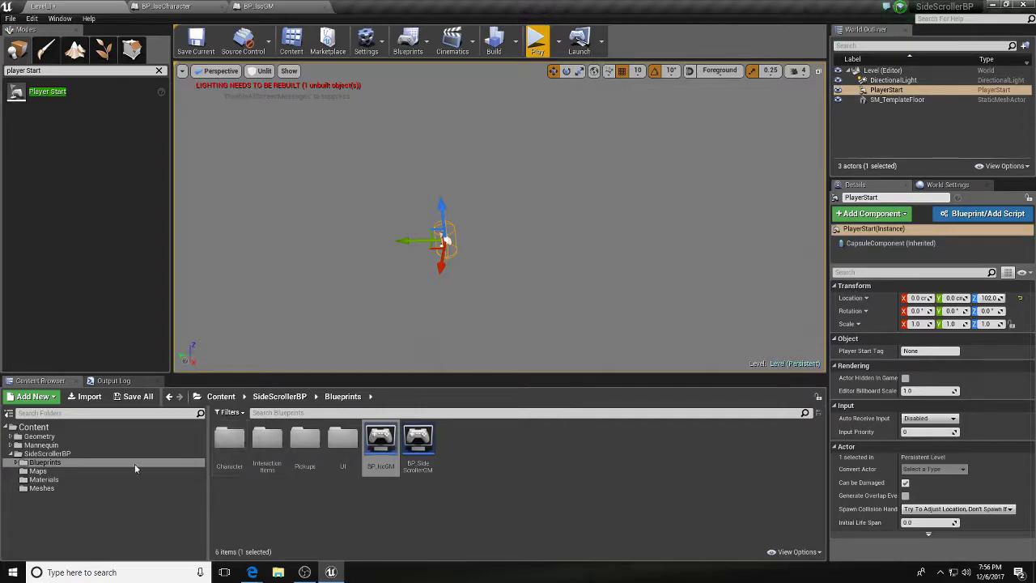
click(38, 437)
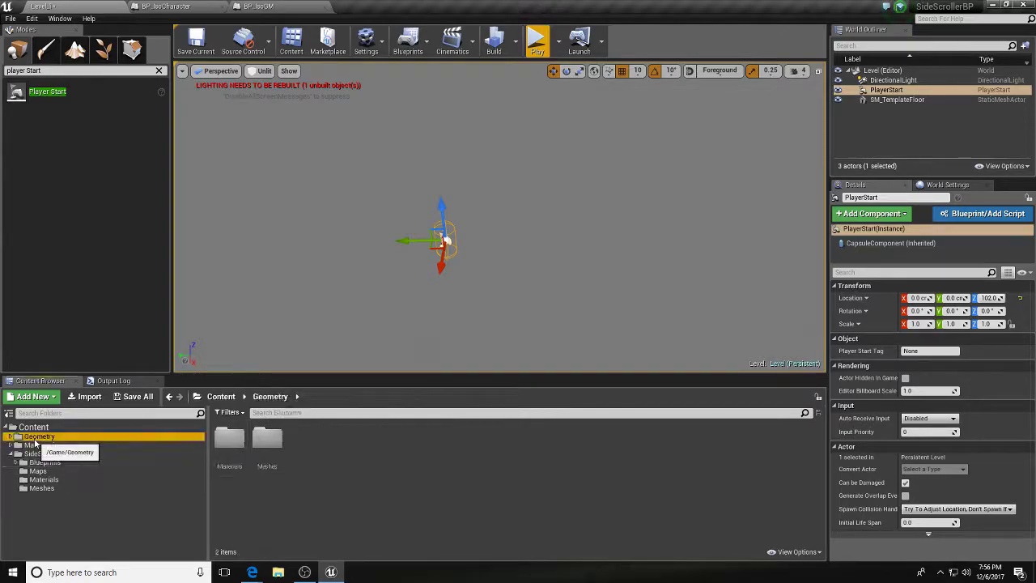
double_click(269, 438)
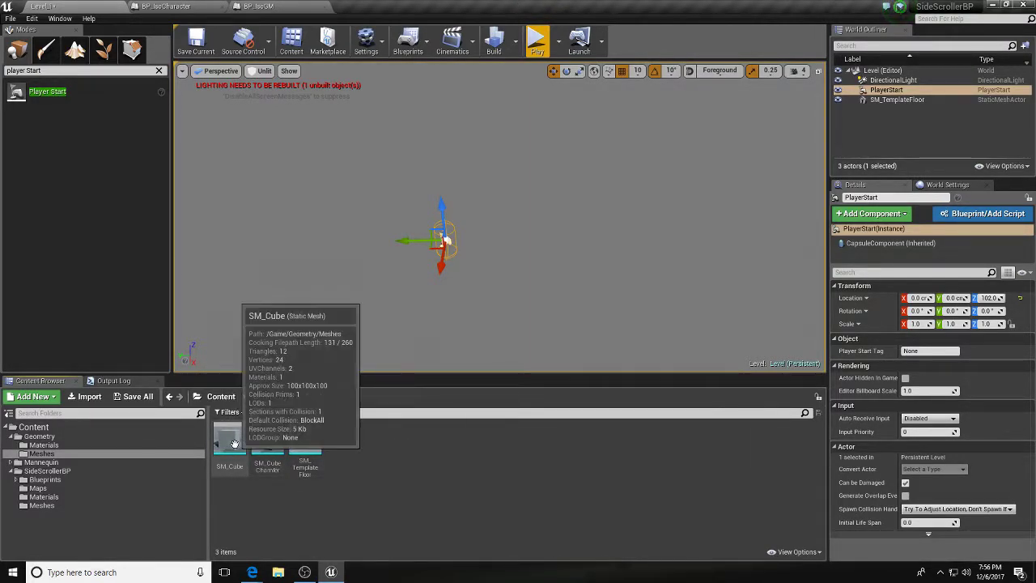
mouse_move(486, 313)
right_down()
mouse_move(388, 308)
mouse_move(480, 297)
right_up()
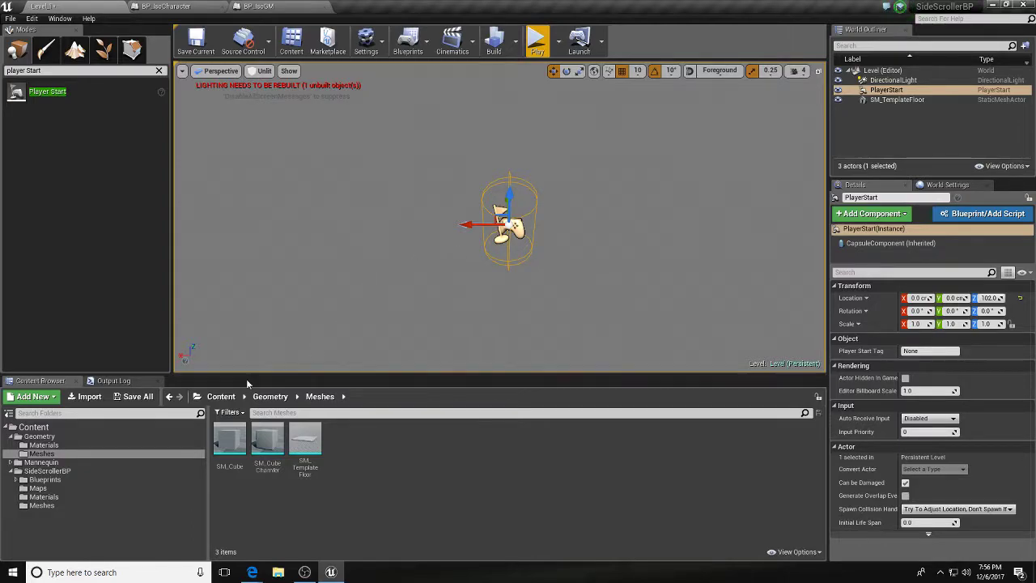
drag(229, 441, 731, 200)
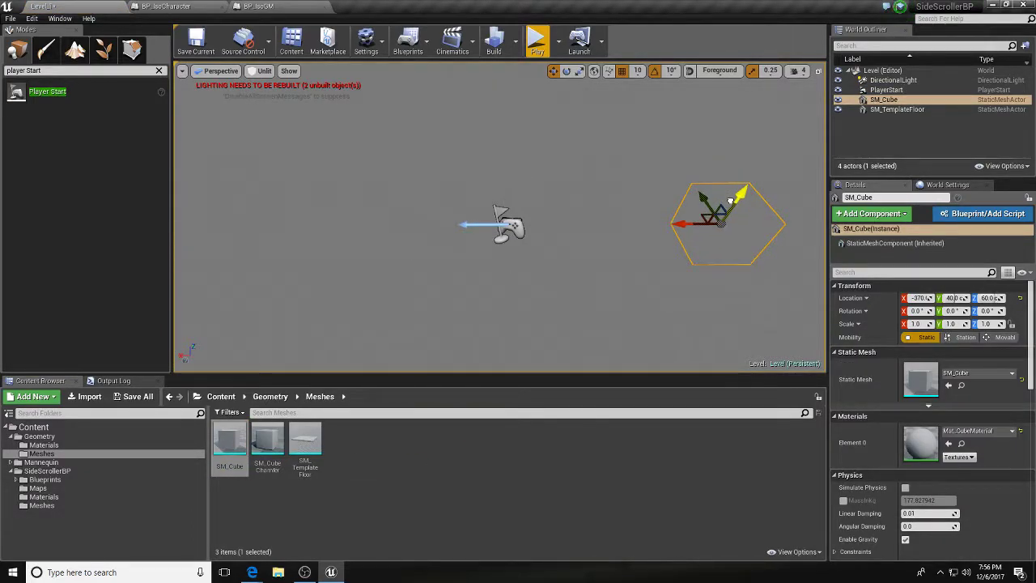
Step: Shape the cube into a thin wall scaled 0.25 by 14 by 5.25 and raise it to about Z 260
key(e)
key(r)
drag(678, 224, 782, 75)
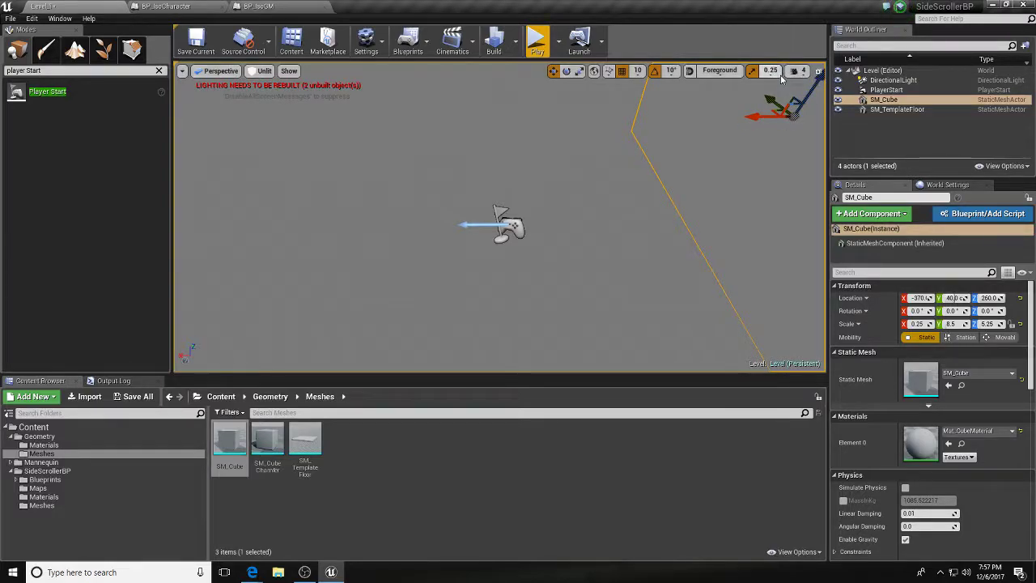
right_drag(476, 331, 488, 292)
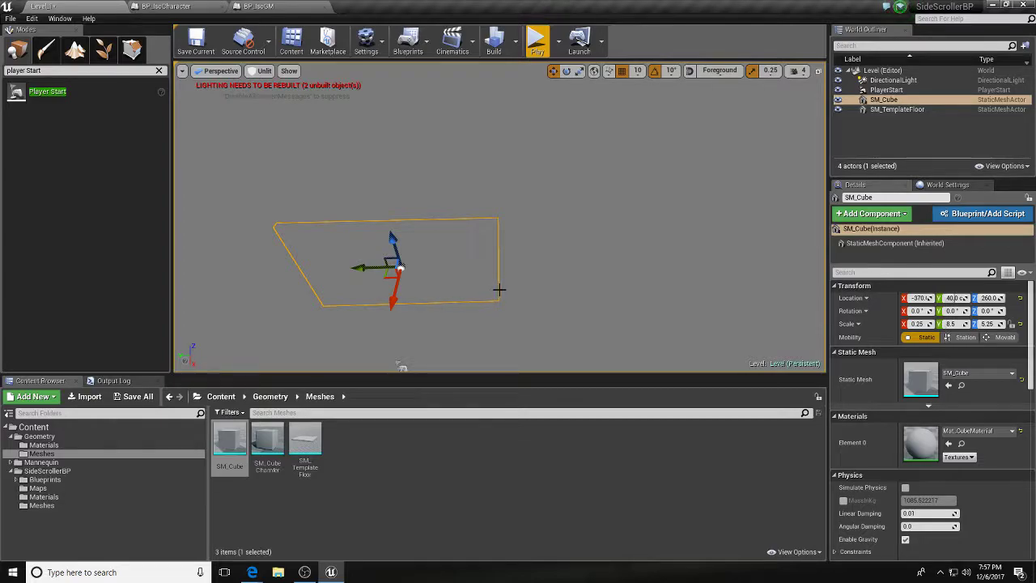
key(e)
key(r)
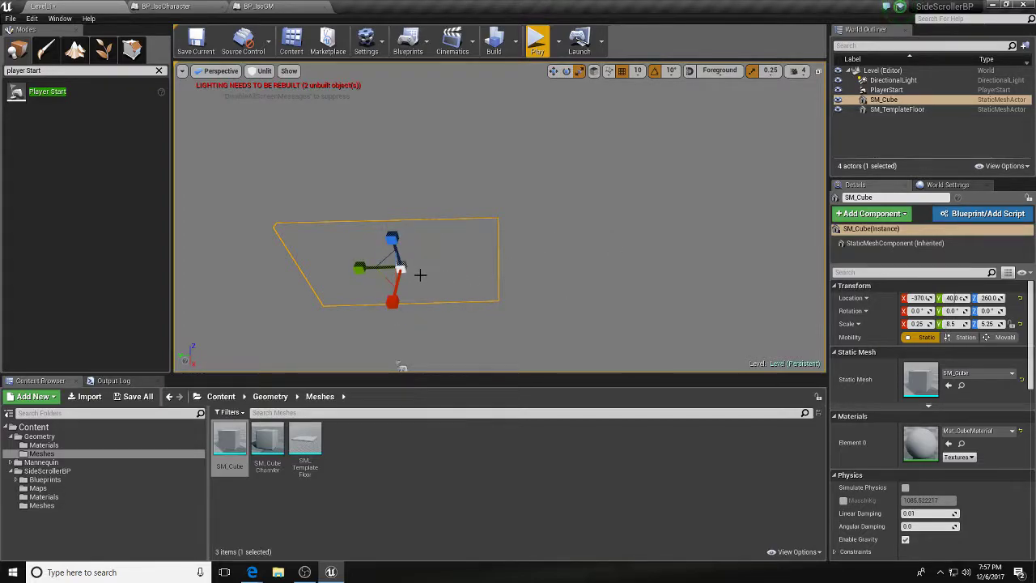
drag(361, 276, 357, 271)
Step: Duplicate the wall with a -90° rotation about Z and move the copy sideways to about Y 440
key(w)
key(e)
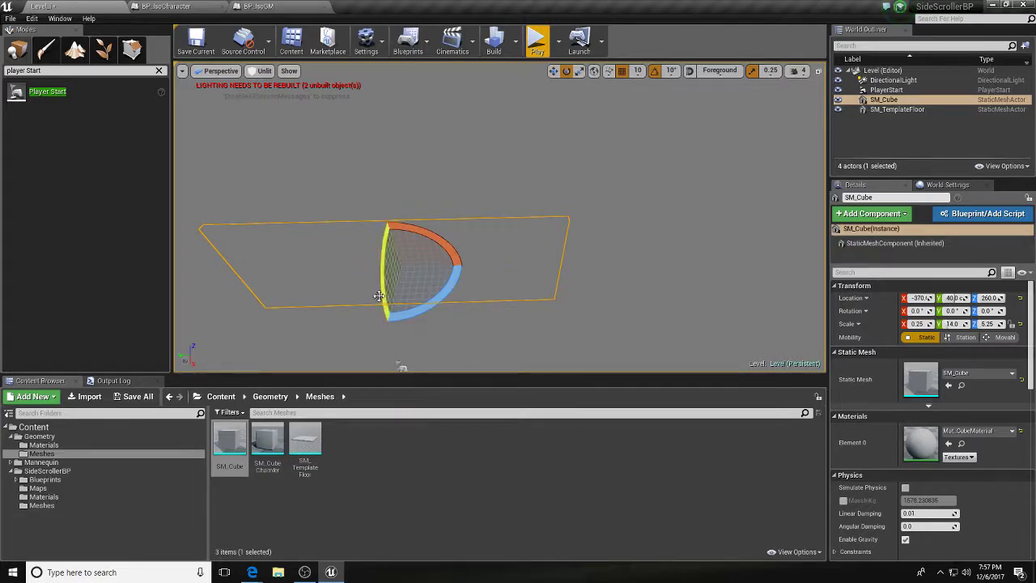
drag(412, 298, 278, 256)
key(w)
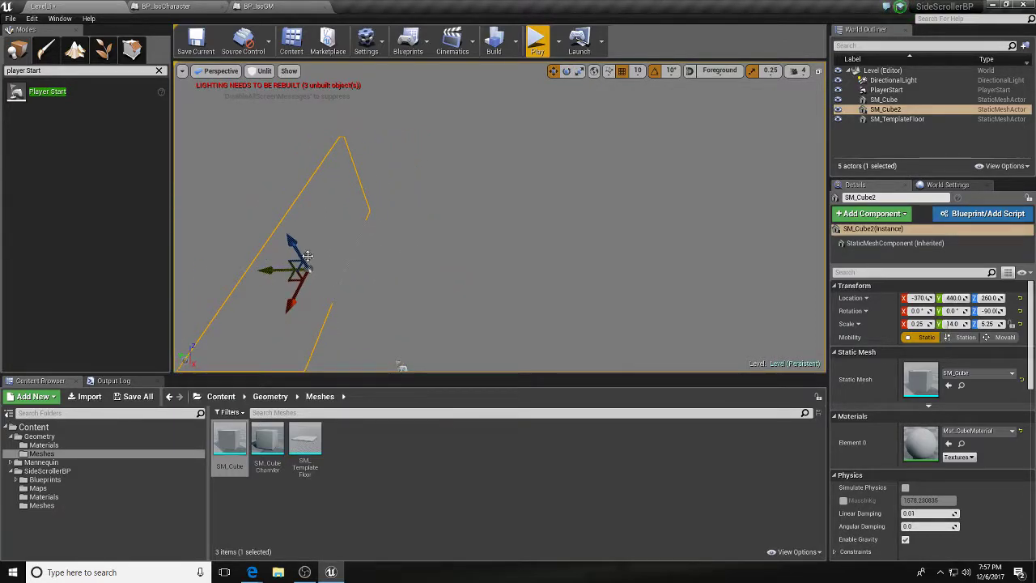
Step: Select both walls and apply the M_Crystal material from the SideScrollerBP Materials folder to the rotated wall
click(400, 253)
ctrl+click(255, 296)
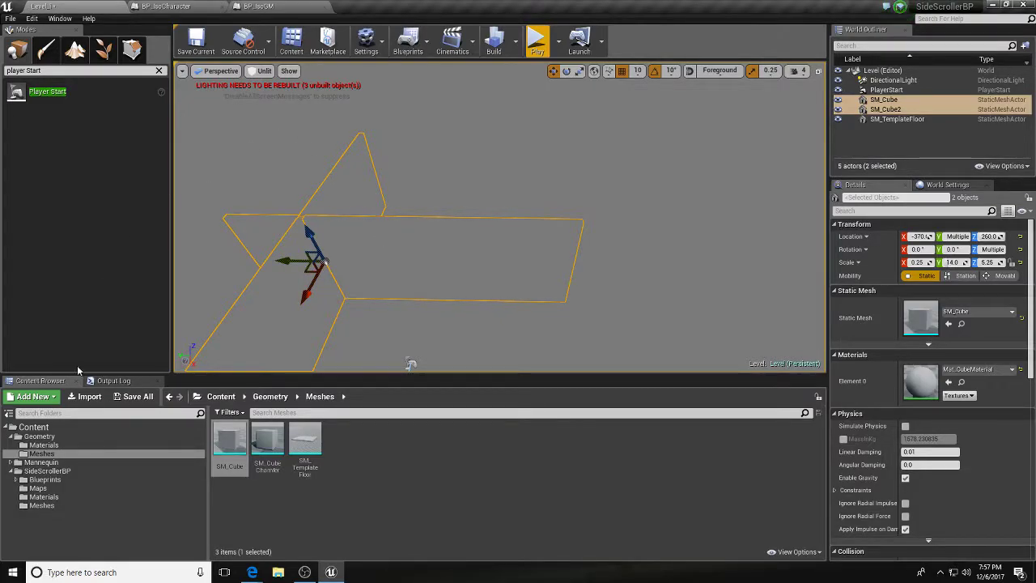
click(42, 496)
drag(271, 441, 311, 299)
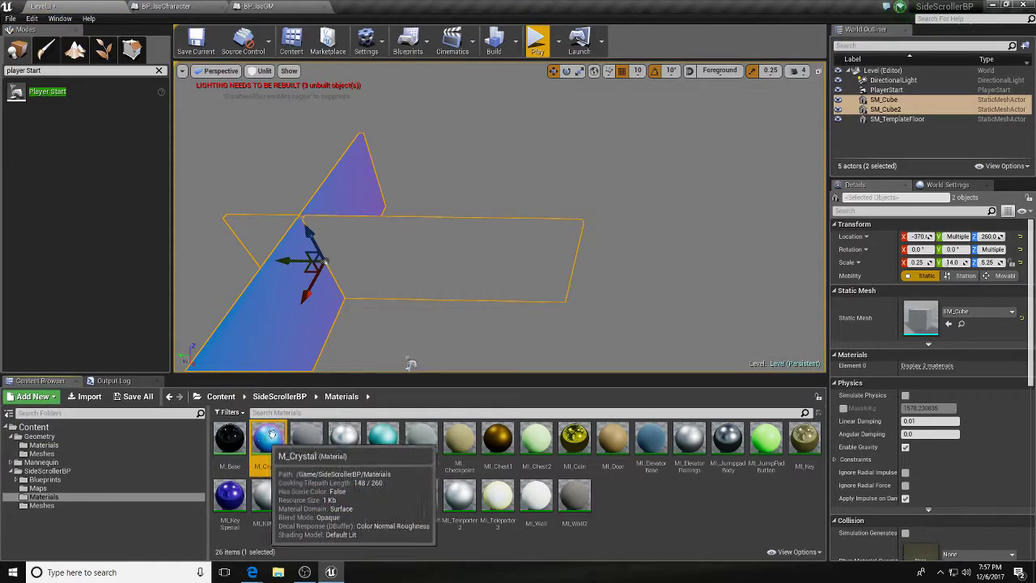
Step: Apply M_Crystal to the back wall, and slide it to about Y -270 and the side wall to about X 190 so they form a corner
drag(267, 439, 502, 259)
click(389, 246)
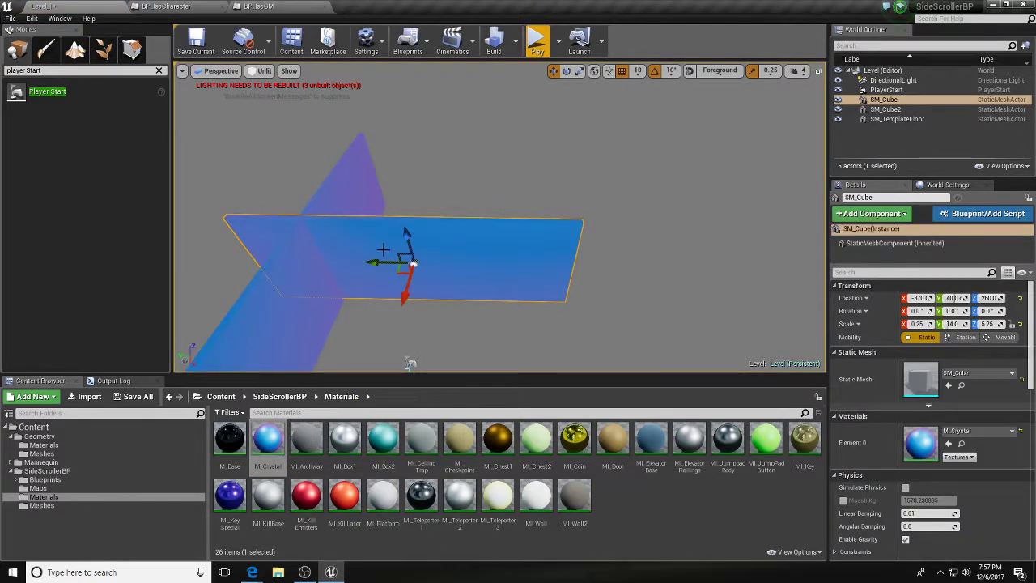
drag(371, 260, 442, 257)
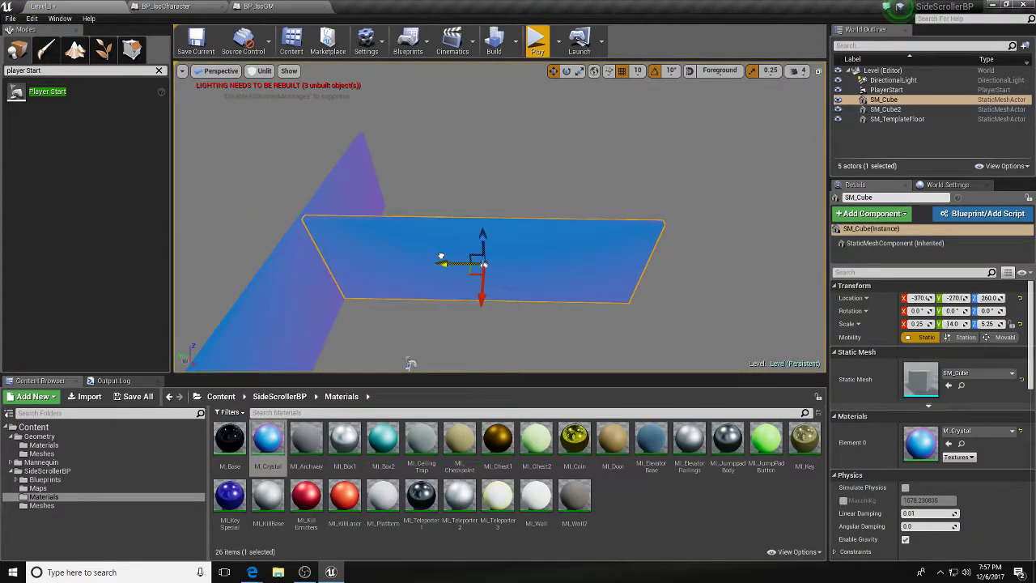
click(311, 283)
drag(308, 291, 241, 357)
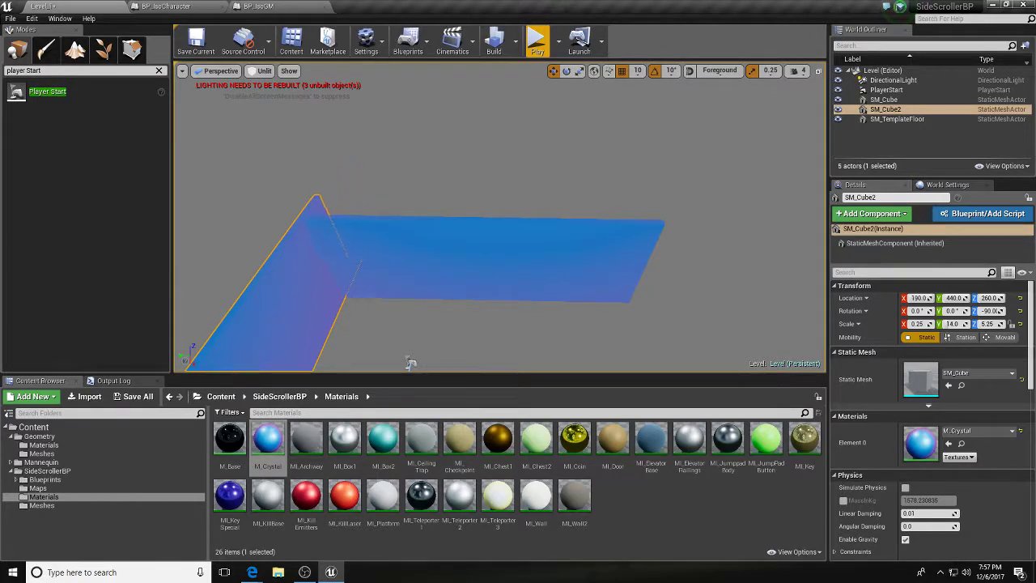
Step: Duplicate the back wall with a -90° rotation about Z and place the copy at its open end, about X 330, Y -970
right_drag(404, 243, 523, 176)
click(453, 180)
key(e)
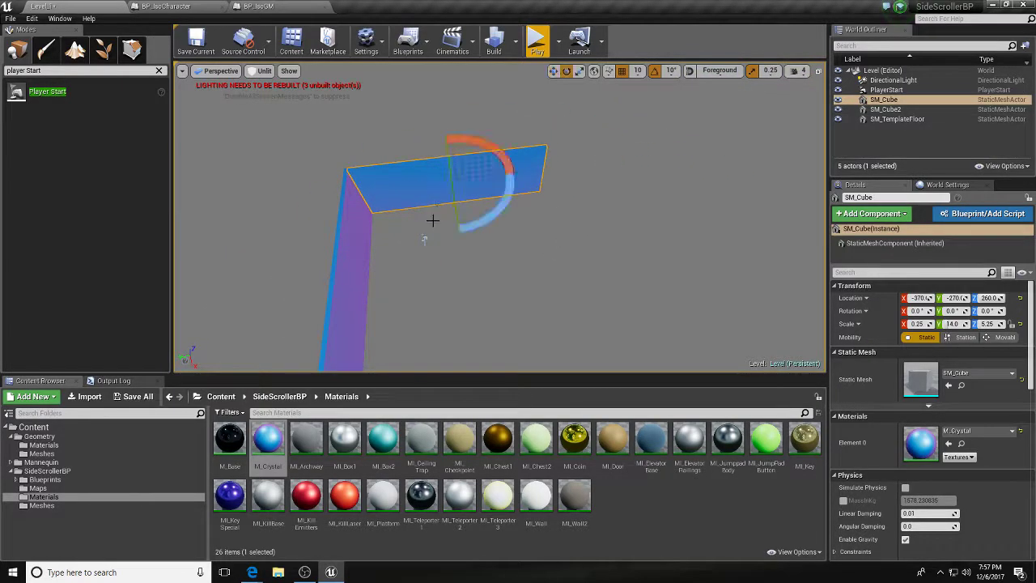
mouse_move(491, 205)
alt+mouse_down()
mouse_move(482, 247)
mouse_move(522, 185)
mouse_move(492, 206)
alt+mouse_up()
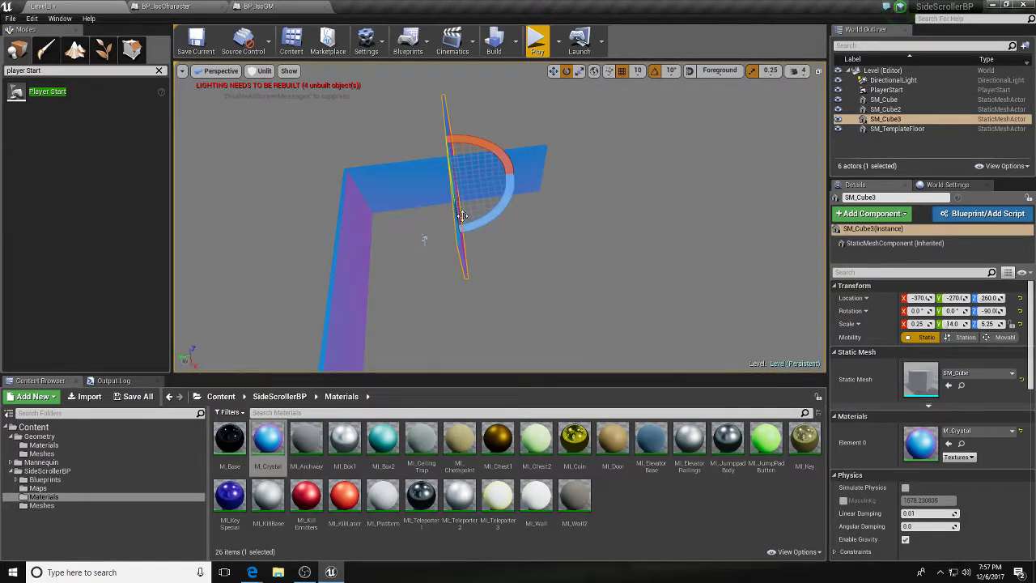
key(w)
drag(437, 183, 542, 287)
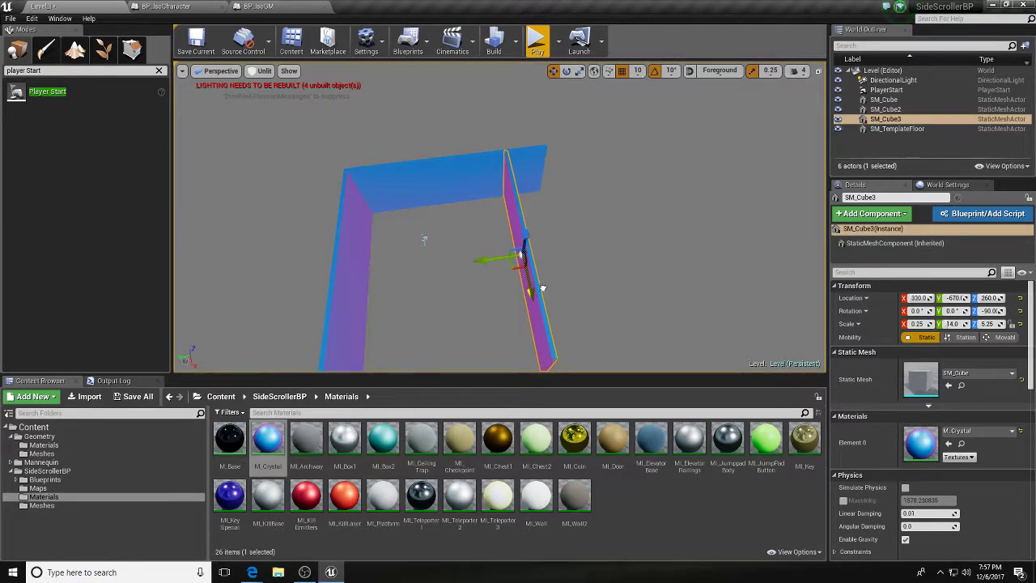
right_drag(544, 282, 544, 235)
key(s)
key(a)
key(w)
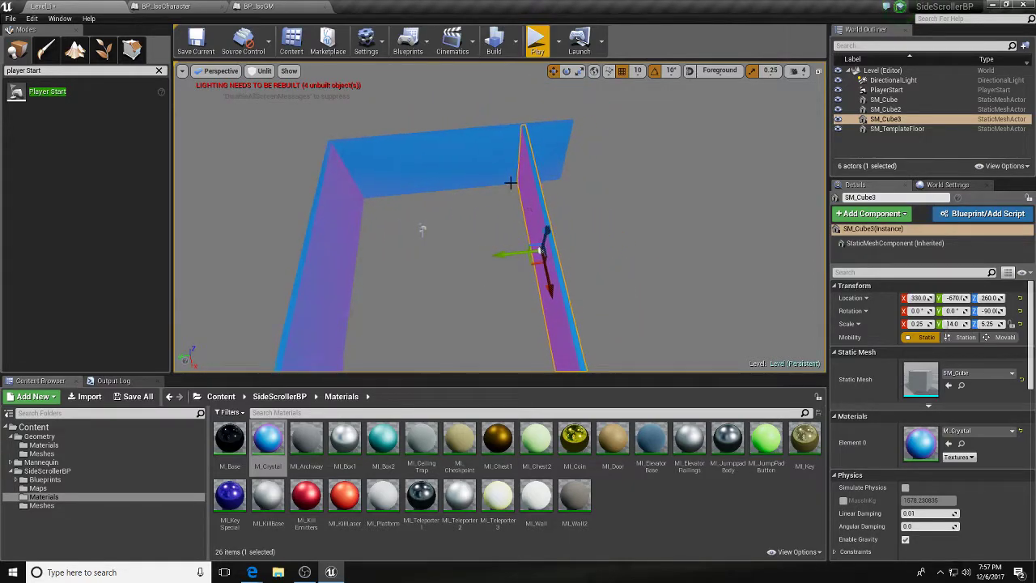
drag(504, 257, 555, 245)
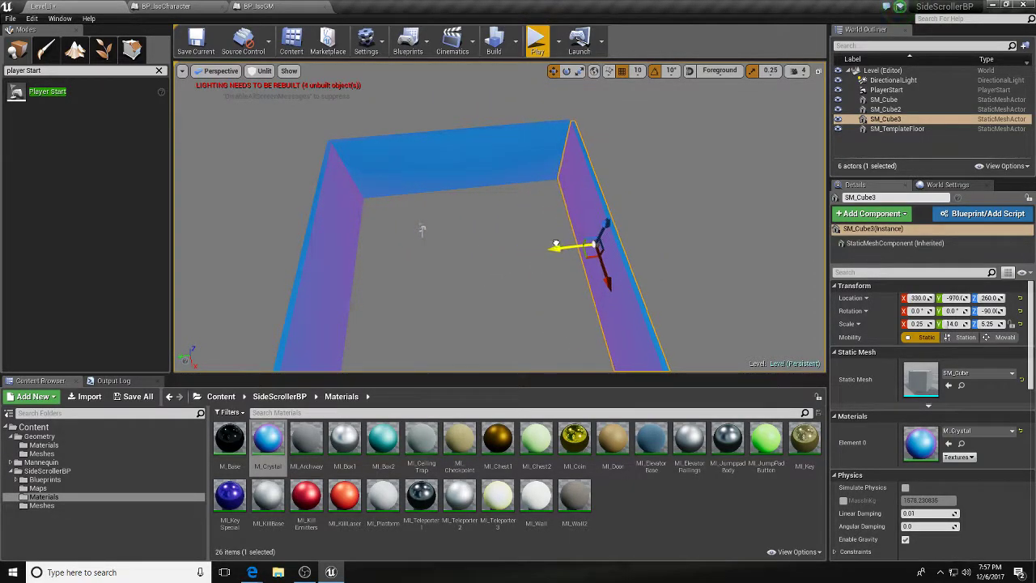
Step: Duplicate the new side wall rotated to about 180° about Z and place the copy outward from its far end, at about X 1030, Y -1660
right_drag(518, 254, 456, 241)
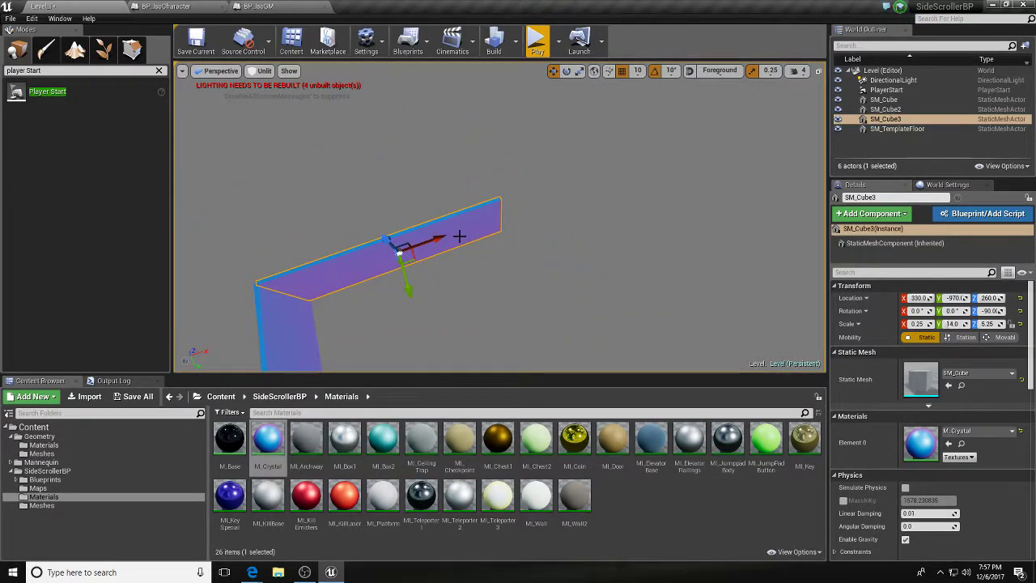
key(e)
alt+drag(456, 240, 532, 215)
key(w)
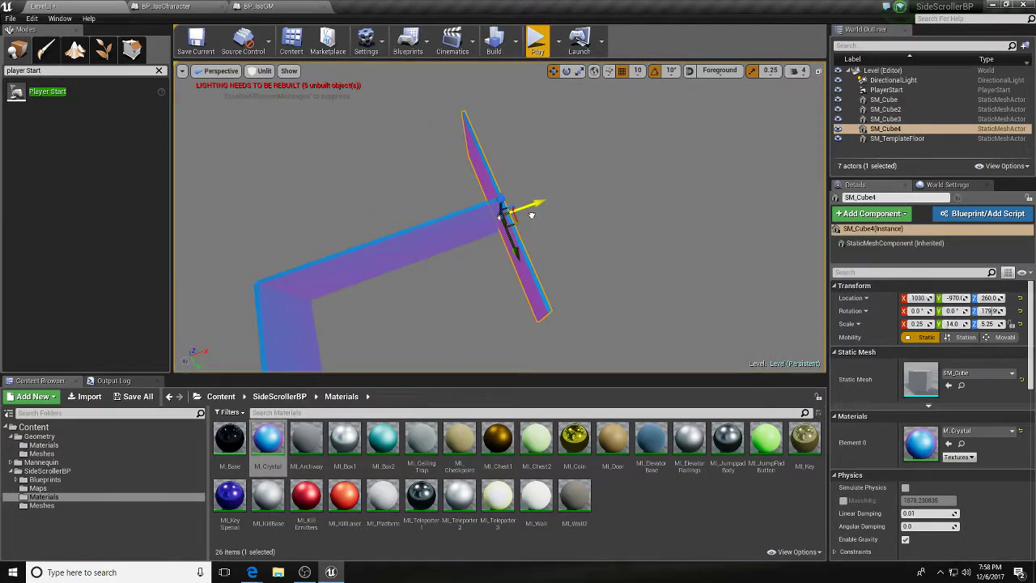
drag(509, 243, 481, 152)
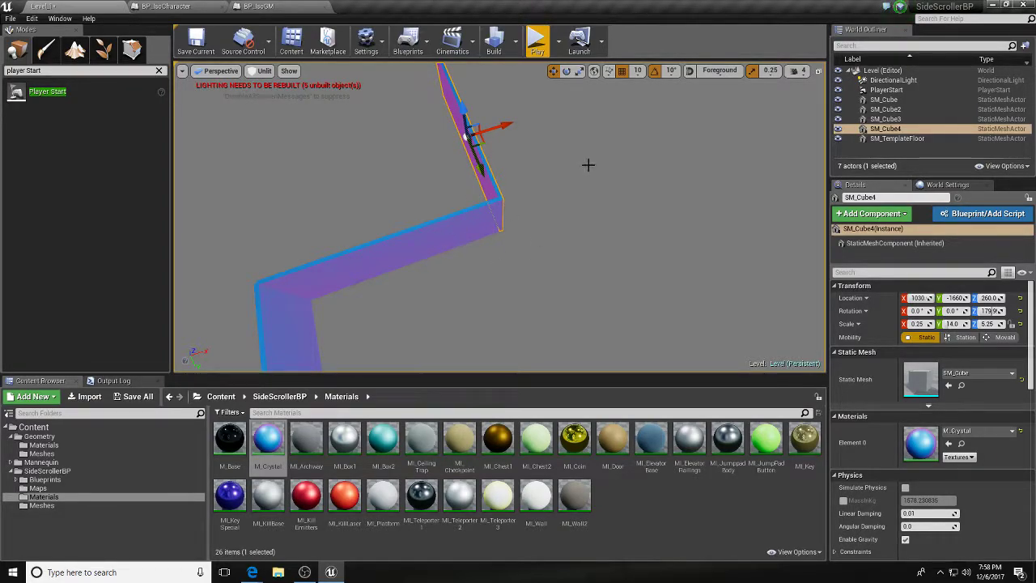
Step: Duplicate the outward wall along Y to the opposite side of the starting area, at about Y 1120
right_drag(576, 204, 413, 207)
right_drag(308, 91, 359, 226)
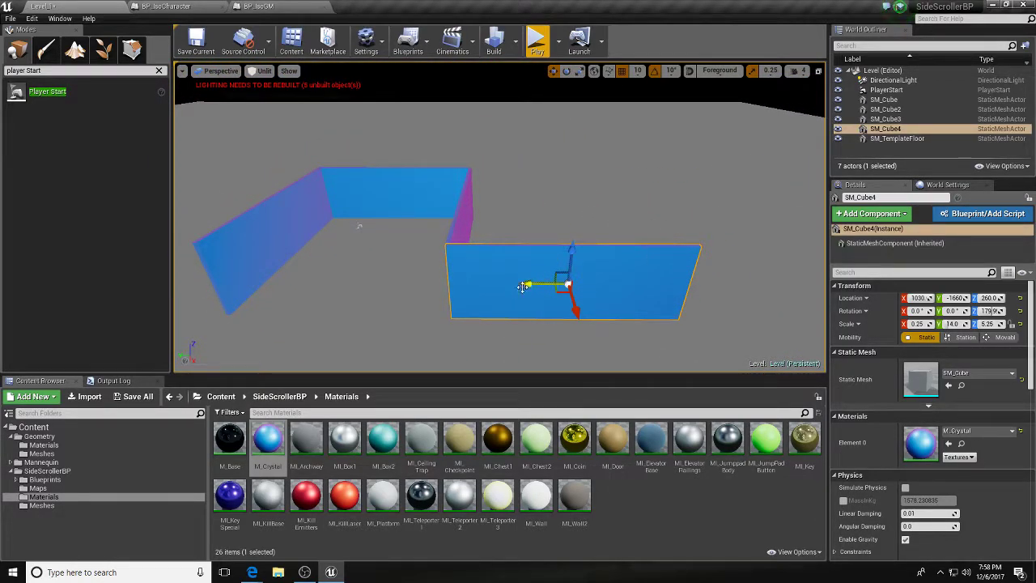
alt+shift+drag(532, 287, 532, 284)
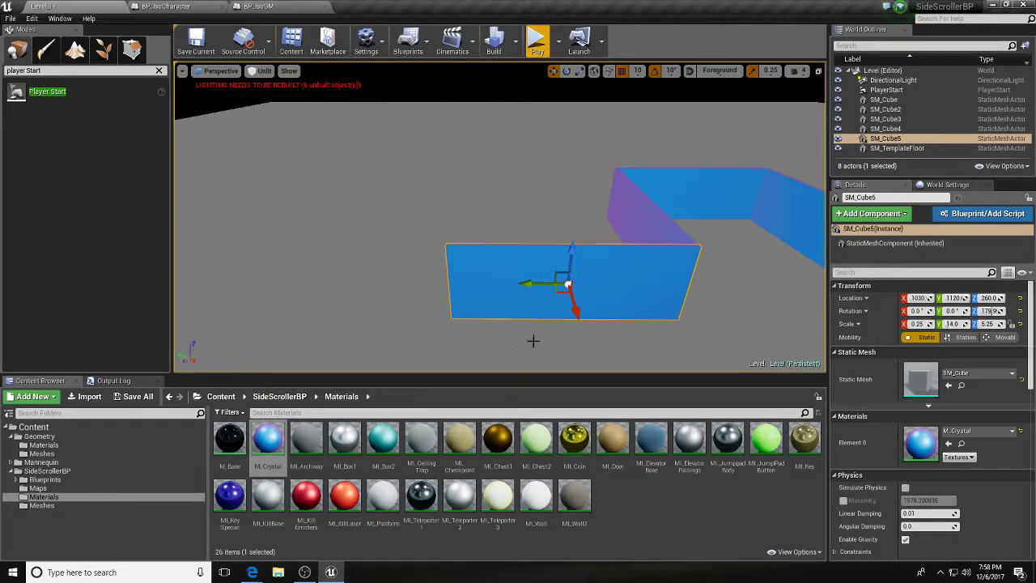
Step: Duplicate the wall rotated to about 90° at about X 1720, Y 1820, and extend it with another copy at about X 3080
right_drag(378, 262, 425, 300)
right_drag(530, 193, 570, 222)
key(e)
alt+drag(447, 329, 539, 325)
key(w)
drag(468, 302, 547, 337)
drag(523, 297, 586, 248)
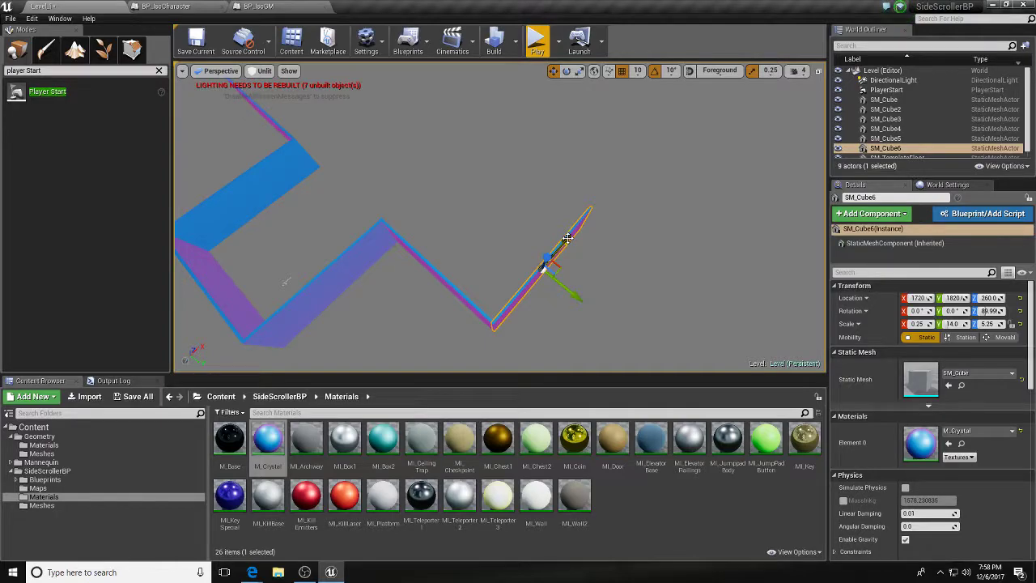
alt+shift+drag(569, 242, 673, 114)
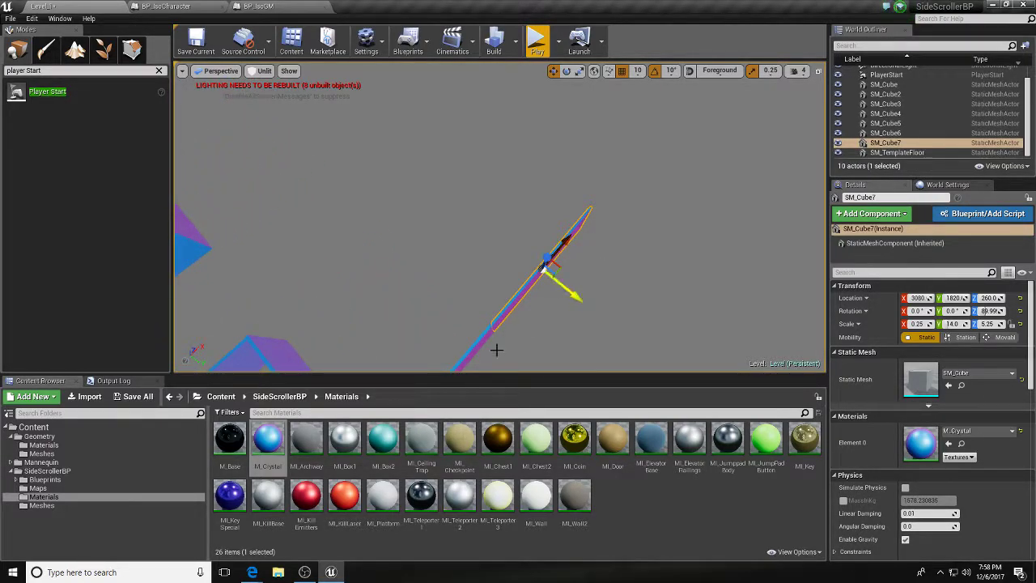
Step: Duplicate the last wall rotated to 0° about Z and fit the copy to its far end at about X 3780, Y 1140
key(e)
alt+drag(523, 333, 486, 225)
key(w)
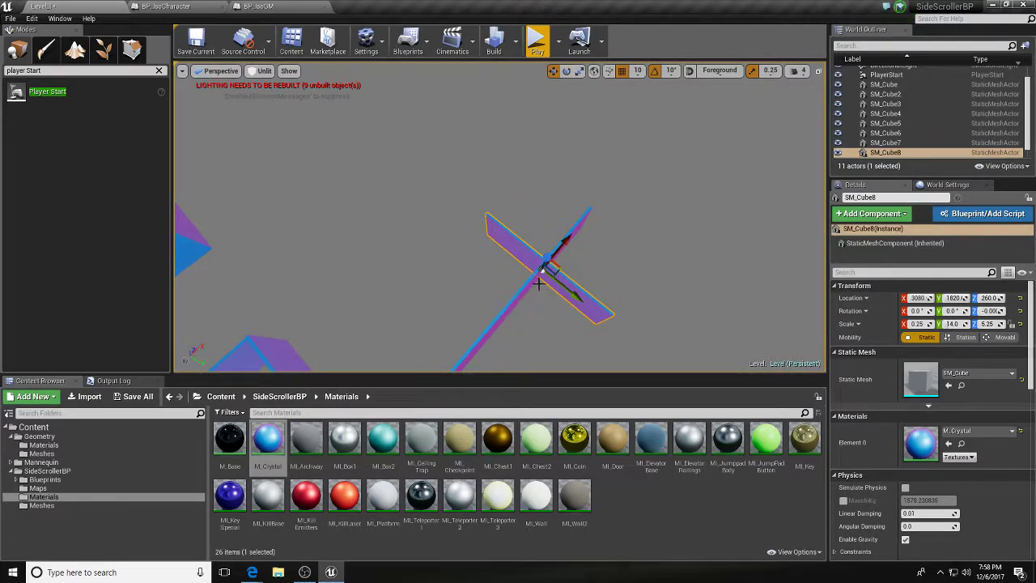
drag(560, 281, 510, 255)
drag(494, 243, 505, 236)
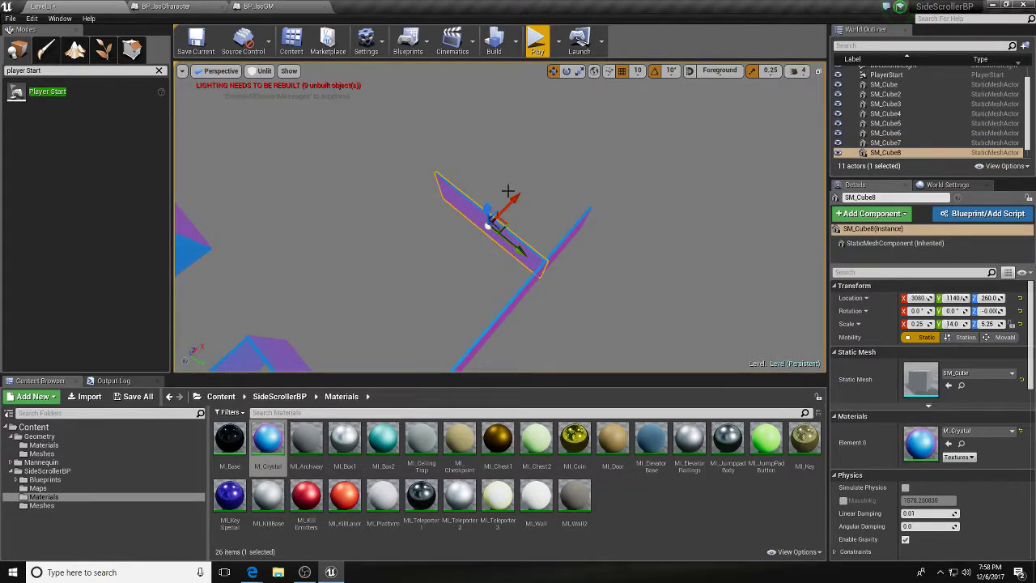
drag(511, 197, 539, 167)
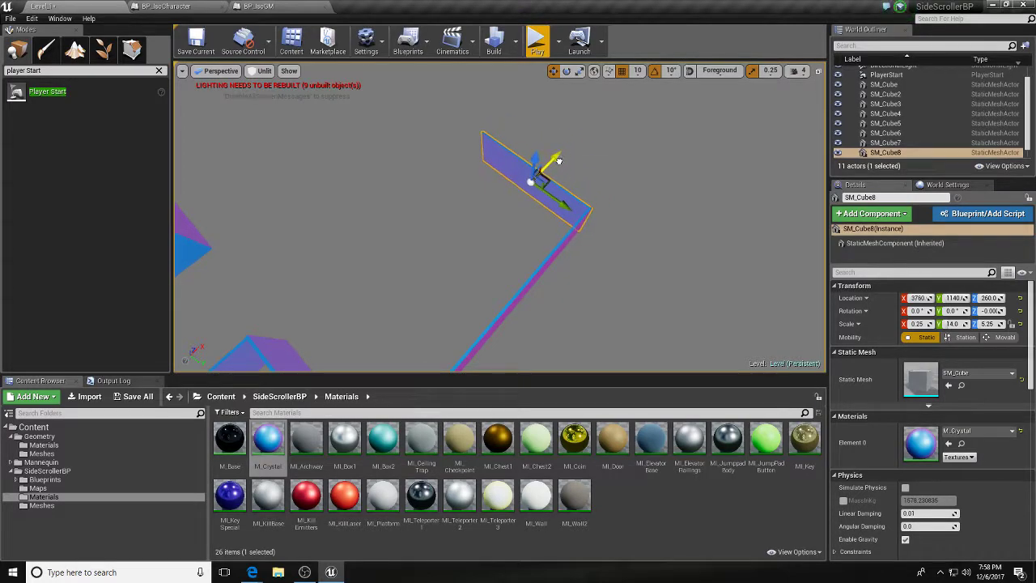
right_drag(526, 202, 433, 198)
drag(527, 172, 533, 172)
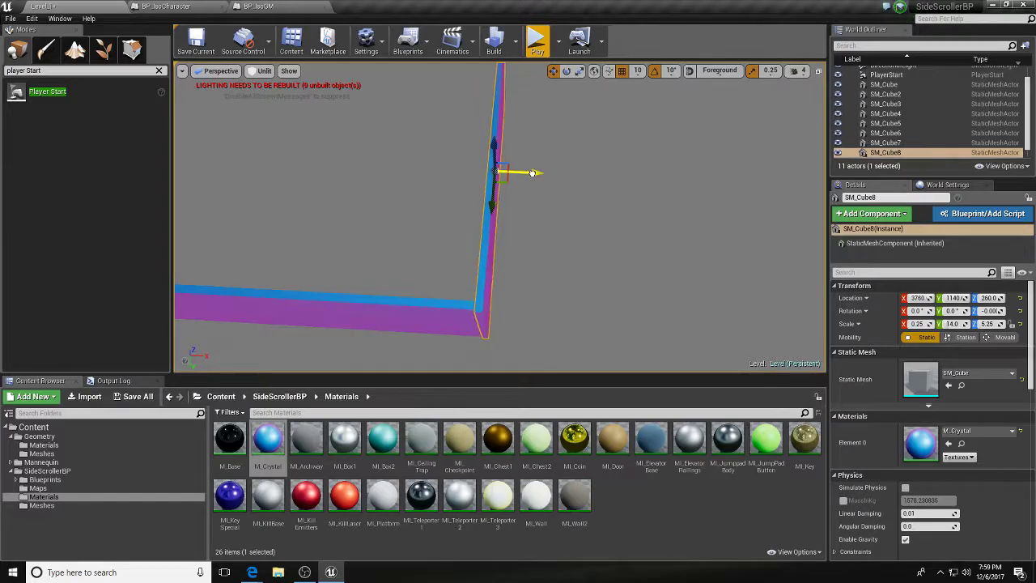
right_drag(547, 228, 623, 221)
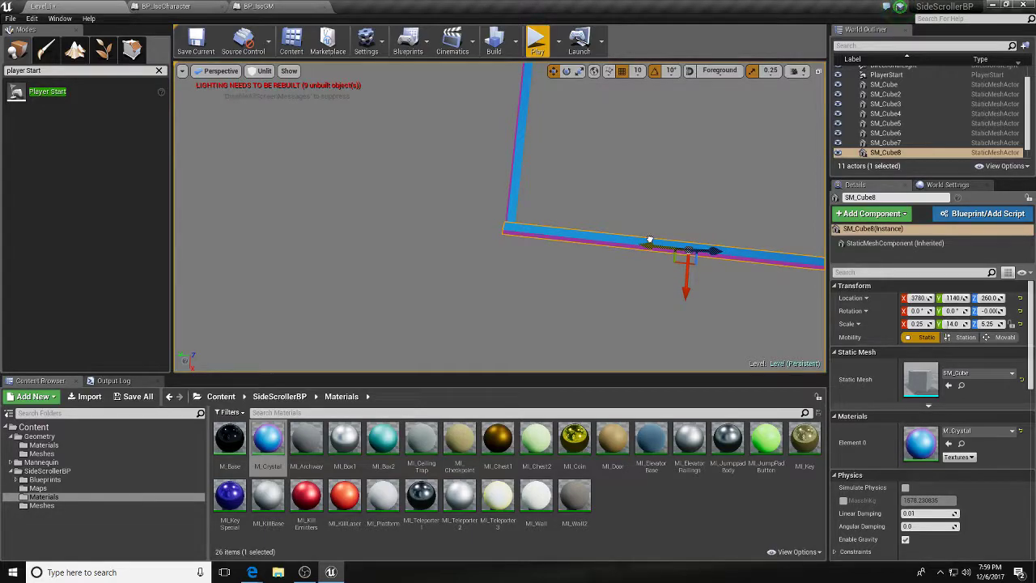
Step: Duplicate the far end wall along Y and butt the copy against it at about Y -260
right_drag(615, 263, 595, 273)
key(f)
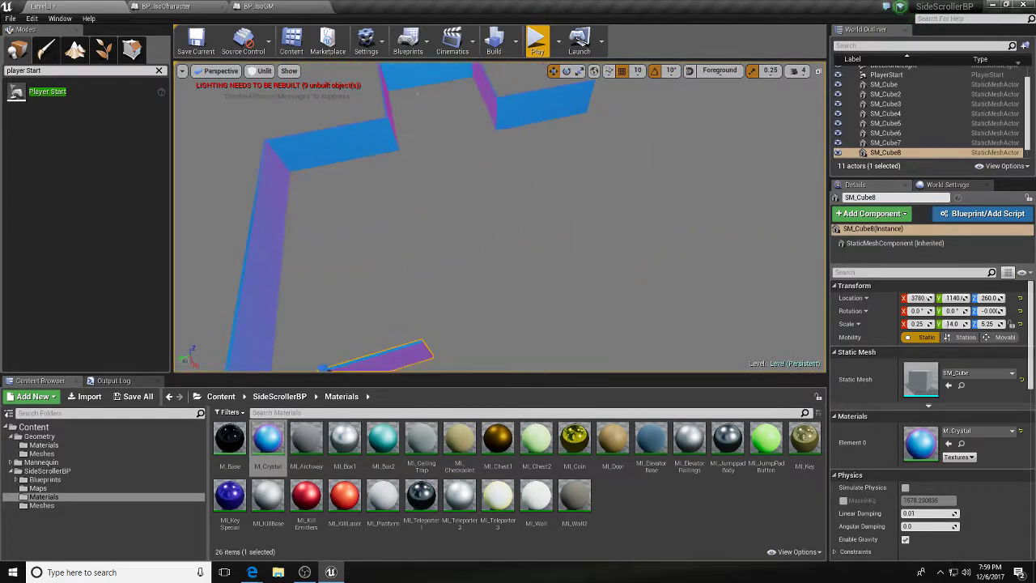
alt+shift+drag(331, 245, 356, 241)
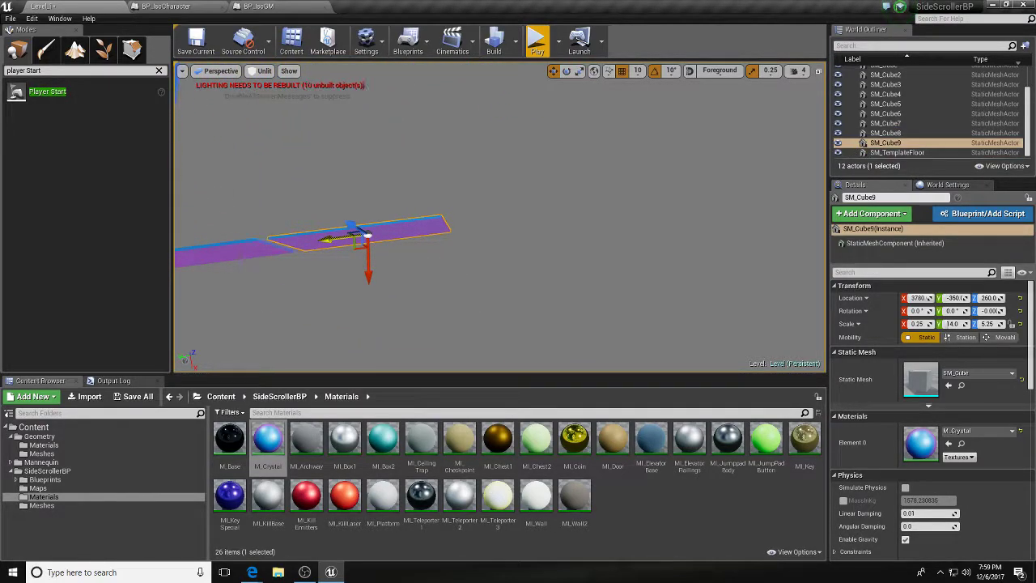
right_drag(314, 285, 308, 286)
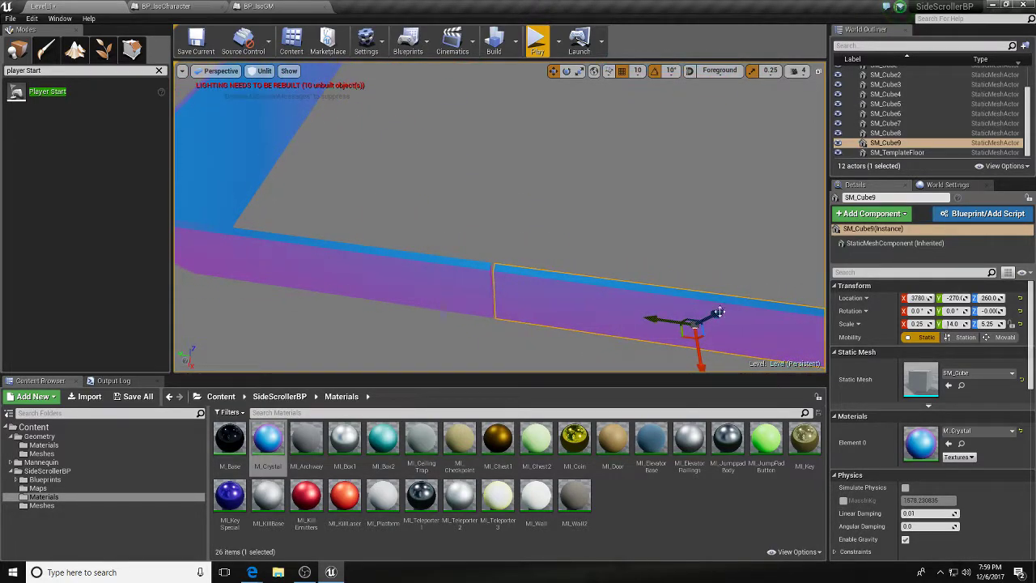
drag(650, 321, 647, 321)
mouse_move(547, 331)
right_down()
mouse_move(599, 335)
mouse_move(547, 332)
right_up()
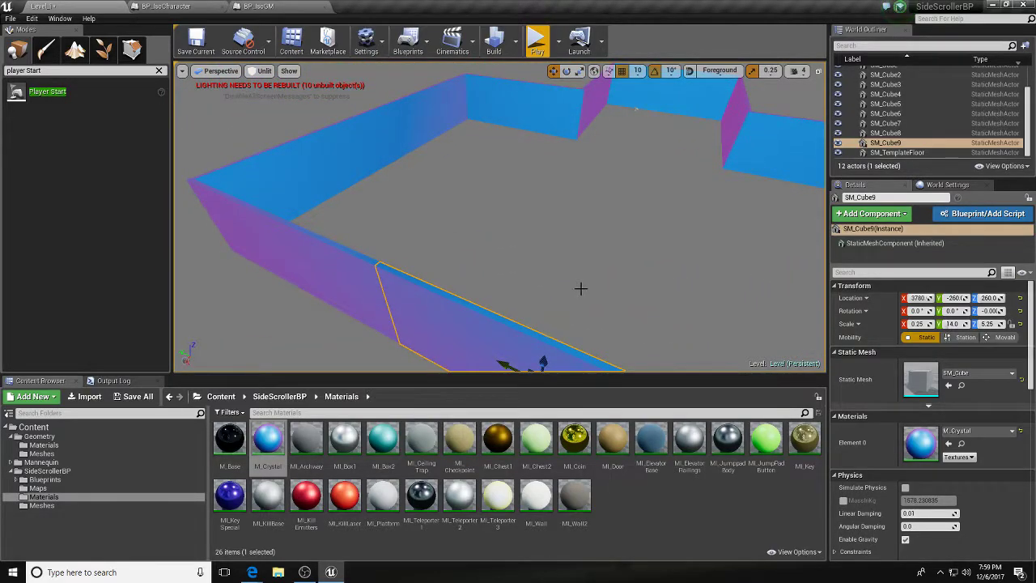
Step: Duplicate the end wall rotated to about 90° about Z and place the copy at the open corner, about X 3100, Y -980
mouse_move(387, 232)
right_down()
mouse_move(340, 263)
mouse_move(387, 232)
right_up()
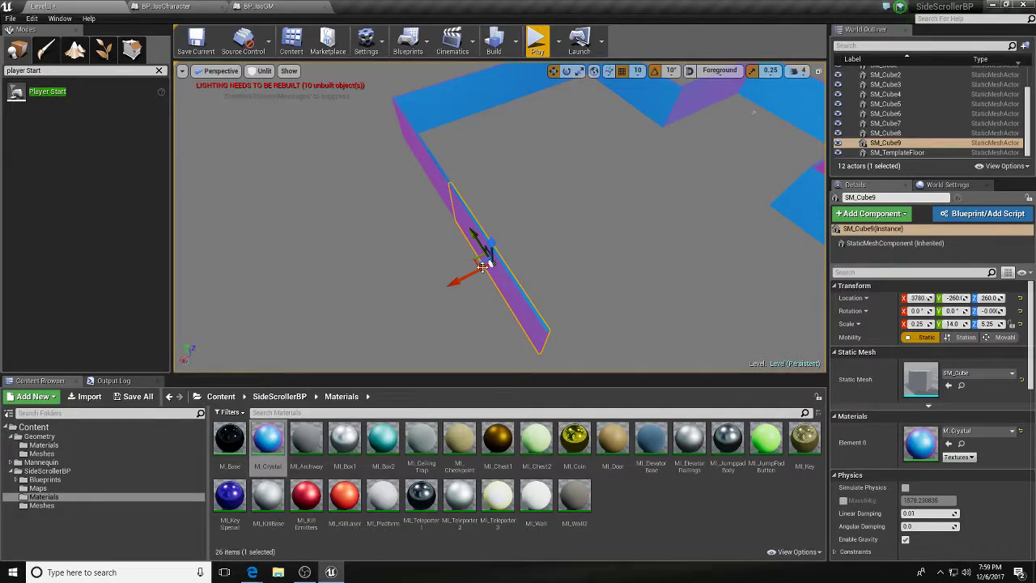
key(e)
mouse_move(495, 324)
right_down()
mouse_move(534, 328)
mouse_move(494, 324)
right_up()
alt+drag(398, 313, 366, 327)
key(w)
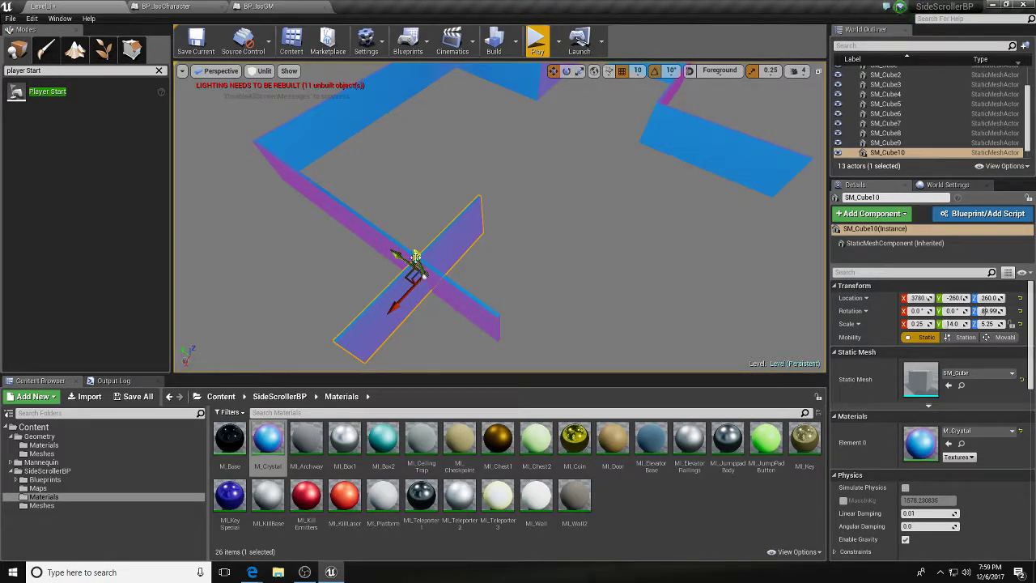
drag(393, 255, 482, 283)
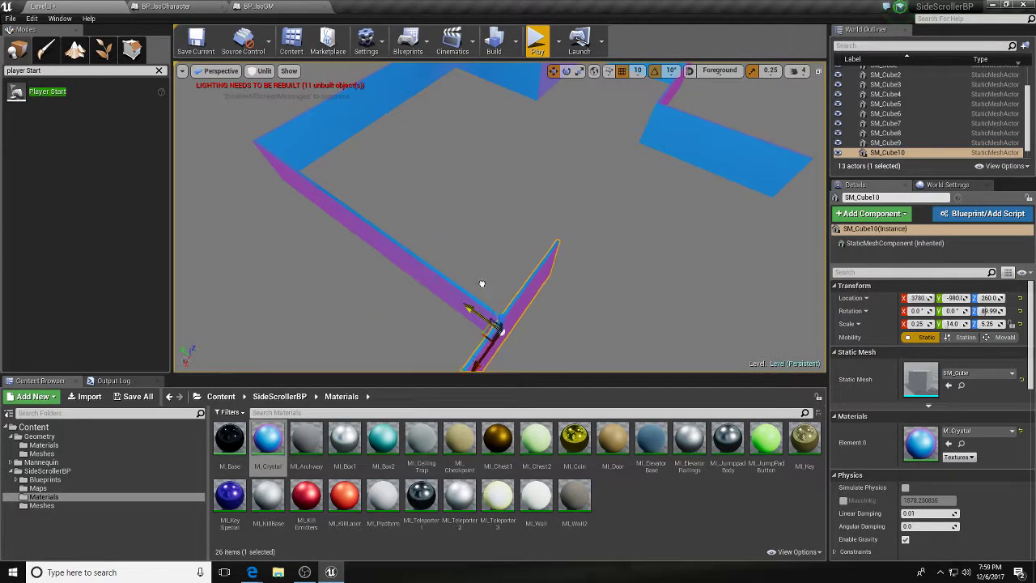
drag(486, 348, 539, 275)
Step: Duplicate the returning side wall along X toward the starting area
right_drag(562, 276, 527, 268)
key(w)
key(d)
click(683, 236)
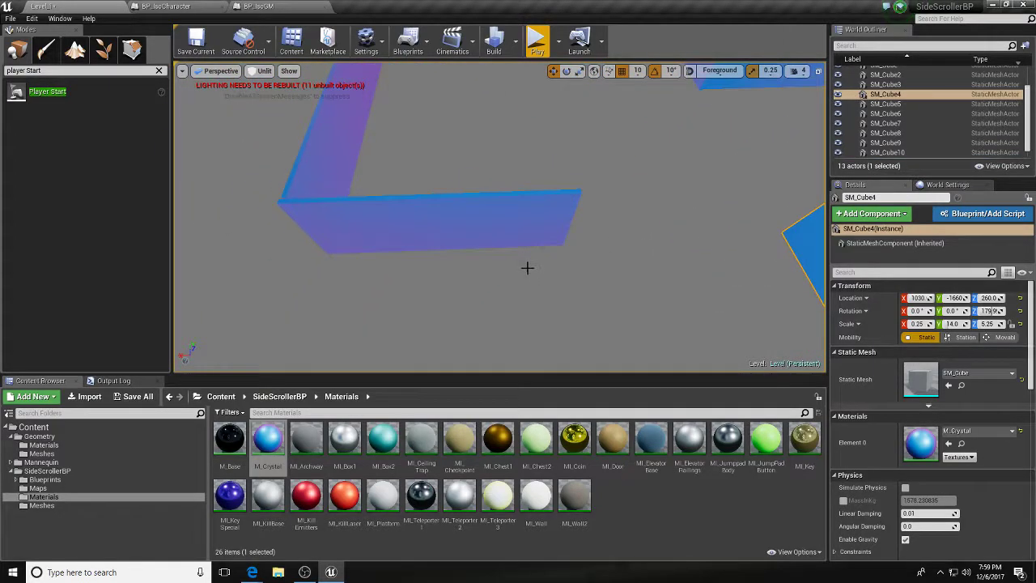
click(502, 238)
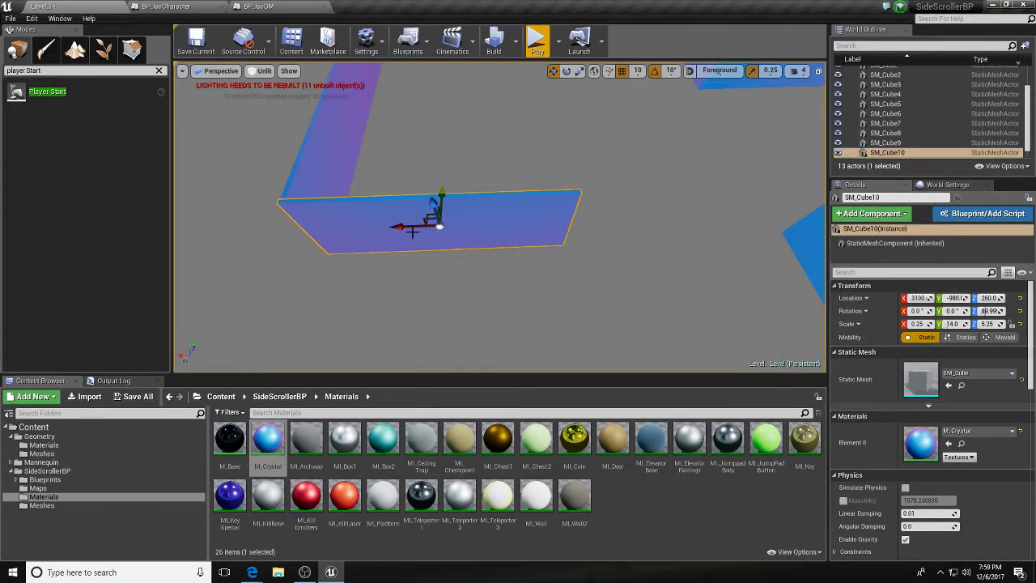
alt+shift+drag(406, 231, 684, 226)
Step: Shorten the copied wall to a Y scale of 9.5 and join it to the adjacent wall at about X 1920
key(e)
key(r)
drag(471, 227, 488, 220)
key(w)
drag(409, 231, 343, 231)
key(e)
key(r)
drag(427, 225, 418, 227)
key(w)
drag(335, 233, 366, 226)
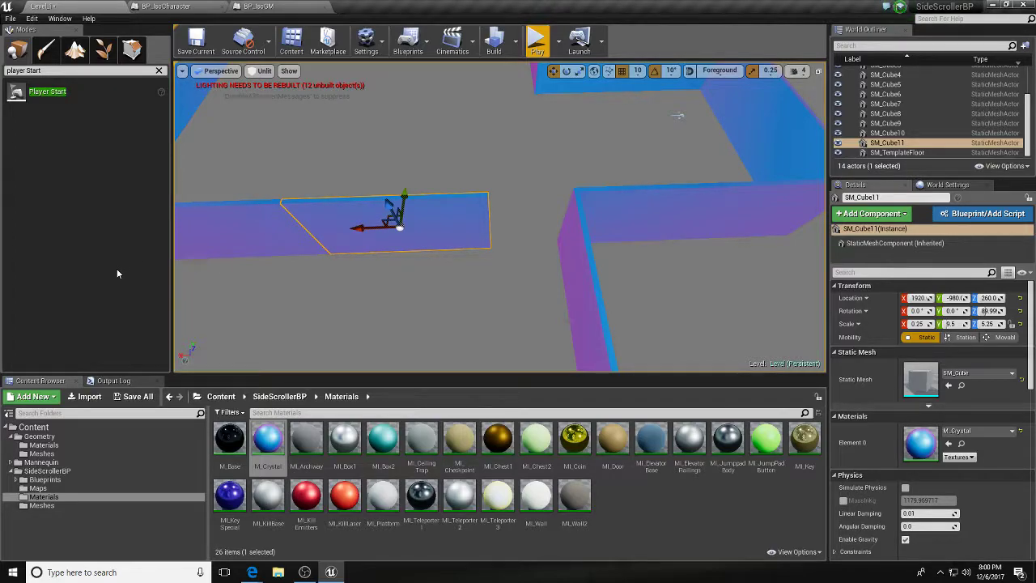
Step: Duplicate the shortened wall rotated to about 180° about Z and place it across its free end, at about X 1460, Y -490
key(e)
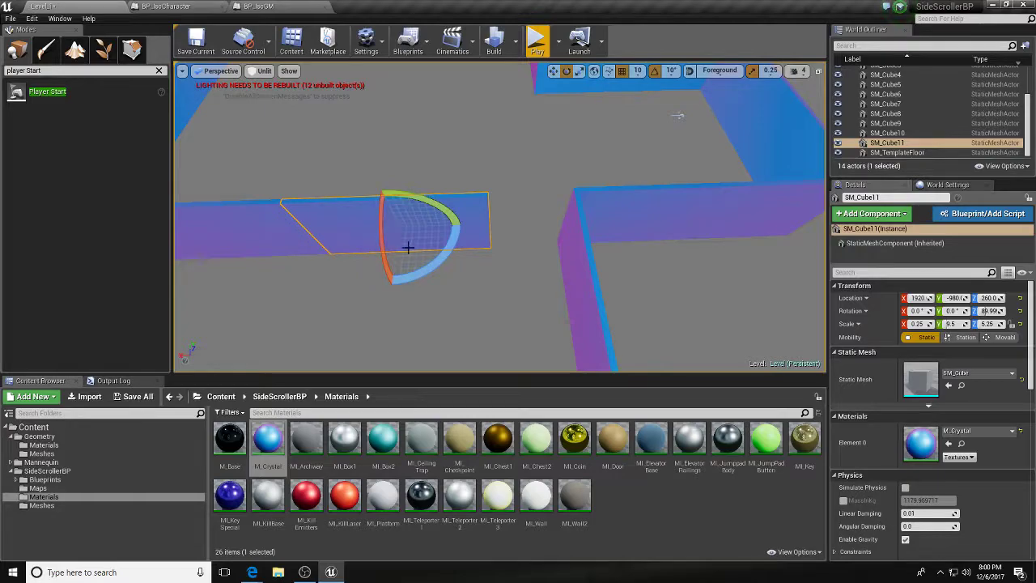
mouse_move(430, 264)
alt+mouse_down()
mouse_move(372, 242)
mouse_move(435, 263)
alt+mouse_up()
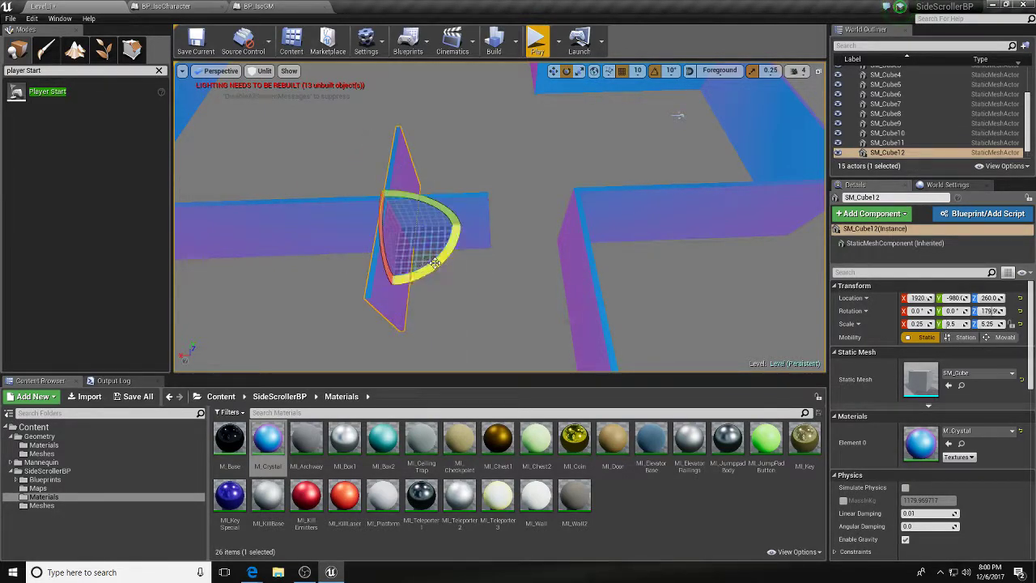
key(w)
drag(405, 201, 451, 166)
right_drag(452, 166, 437, 138)
right_drag(583, 177, 534, 180)
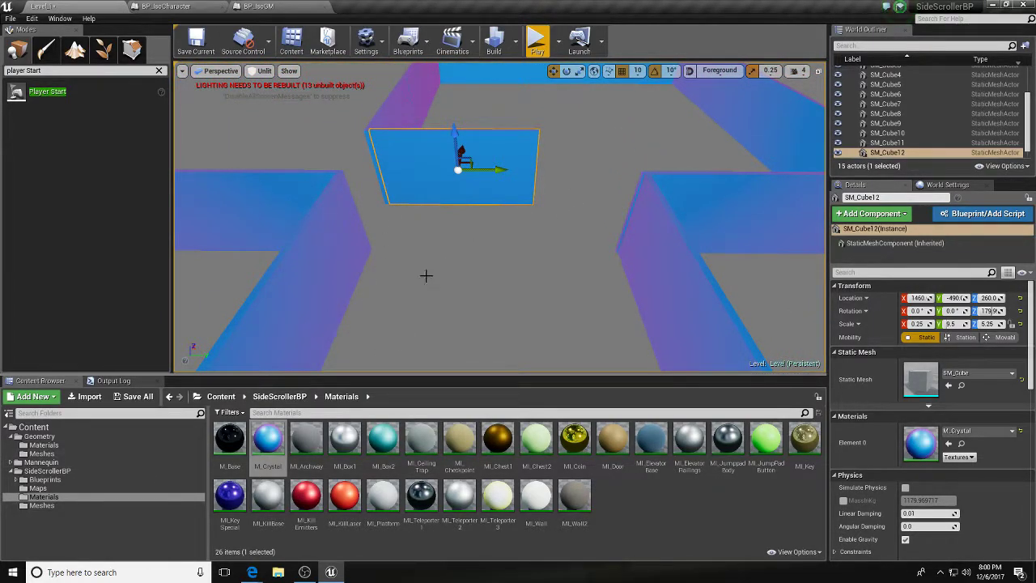
Step: Select the two newest wall pieces, examine the room they enclose, and browse the Maps and Blueprints folders
right_drag(452, 245, 364, 255)
ctrl+click(427, 234)
key(f)
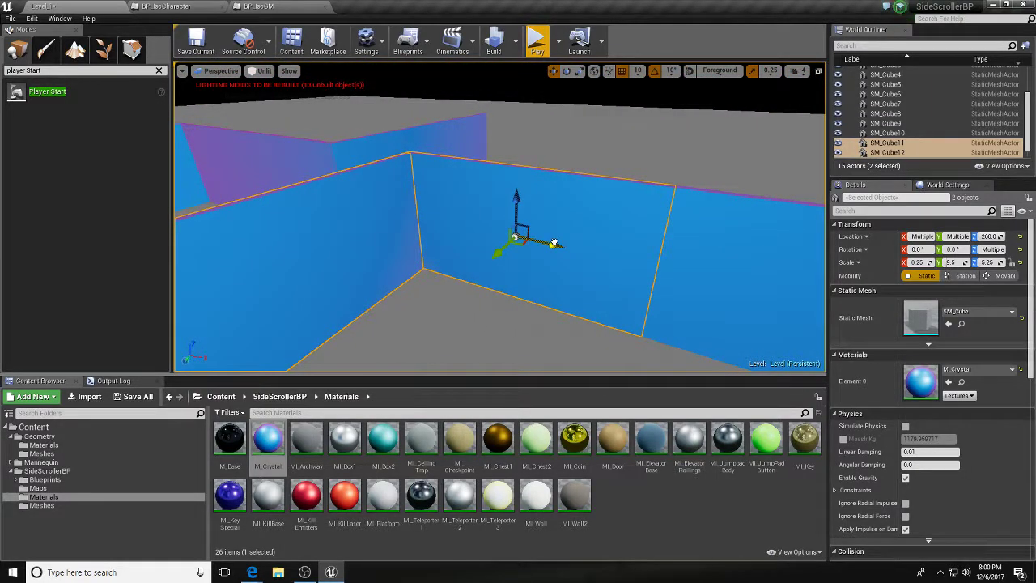
right_drag(548, 241, 522, 294)
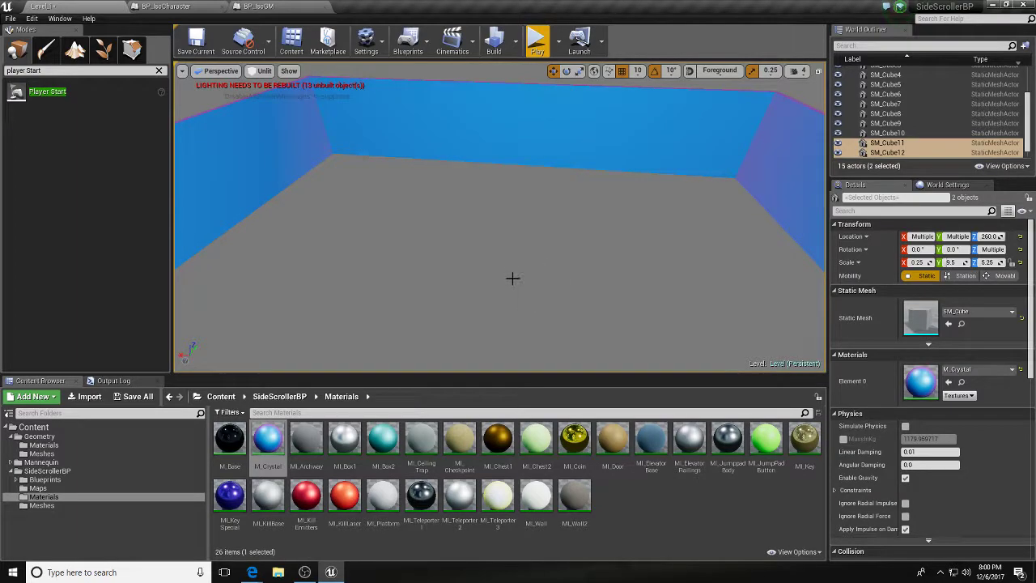
right_drag(423, 311, 417, 287)
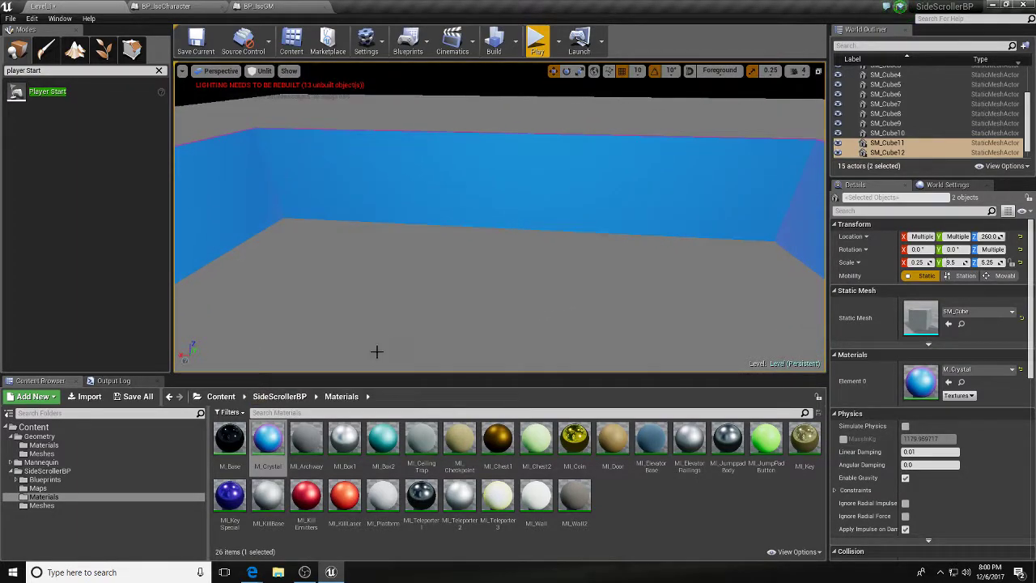
click(38, 488)
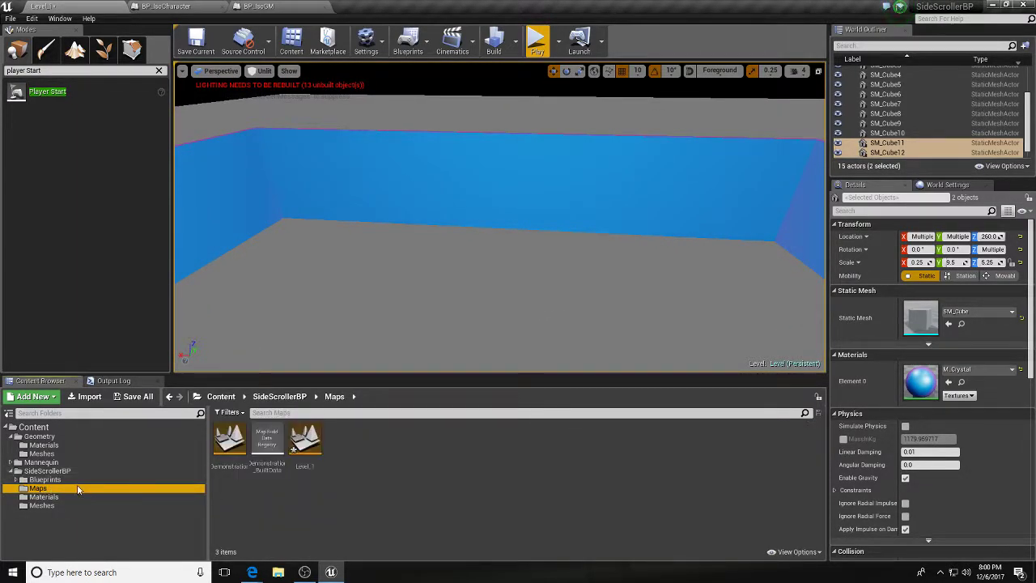
click(44, 479)
right_drag(319, 338, 319, 337)
right_drag(374, 299, 374, 299)
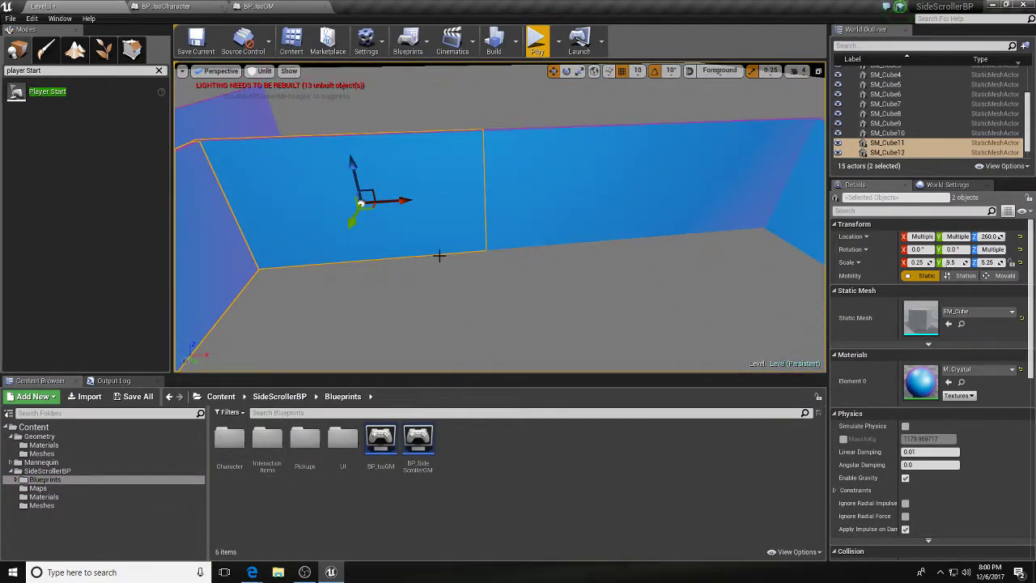
right_drag(392, 251, 416, 243)
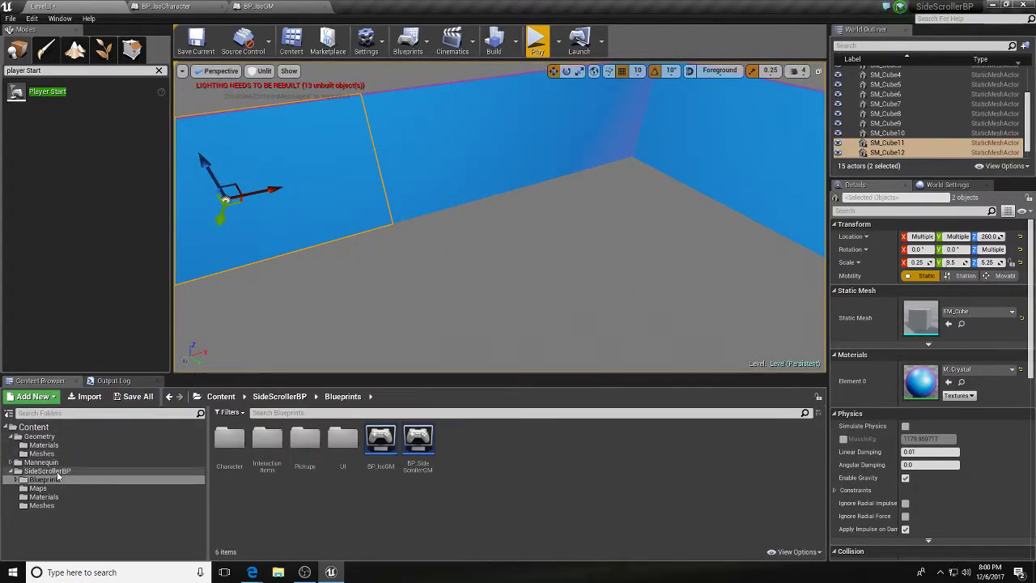
key(f)
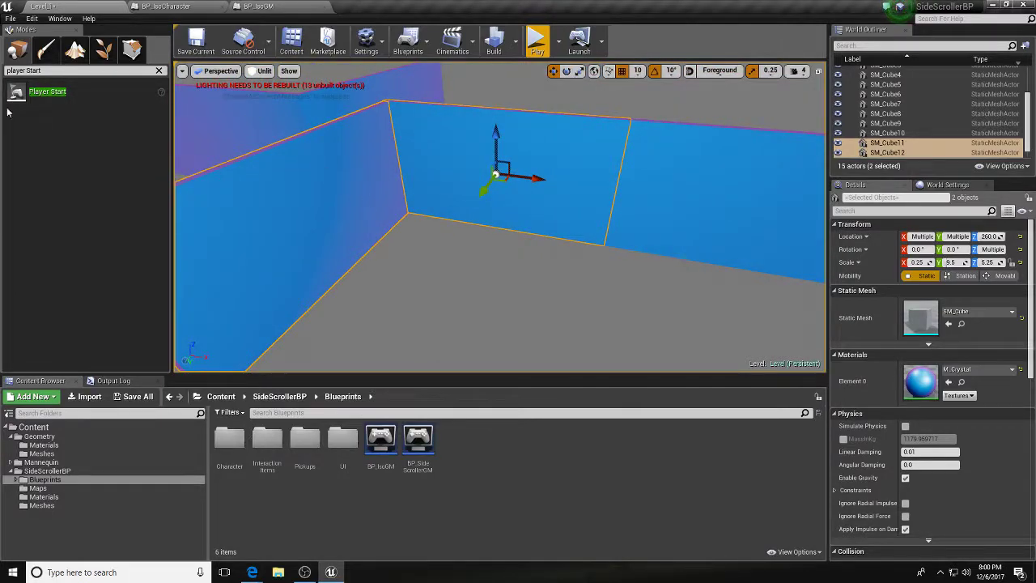
Step: Add a Box geometry brush on the floor near the room's corner and flatten it to a Z scale of 0.02
click(132, 50)
click(24, 47)
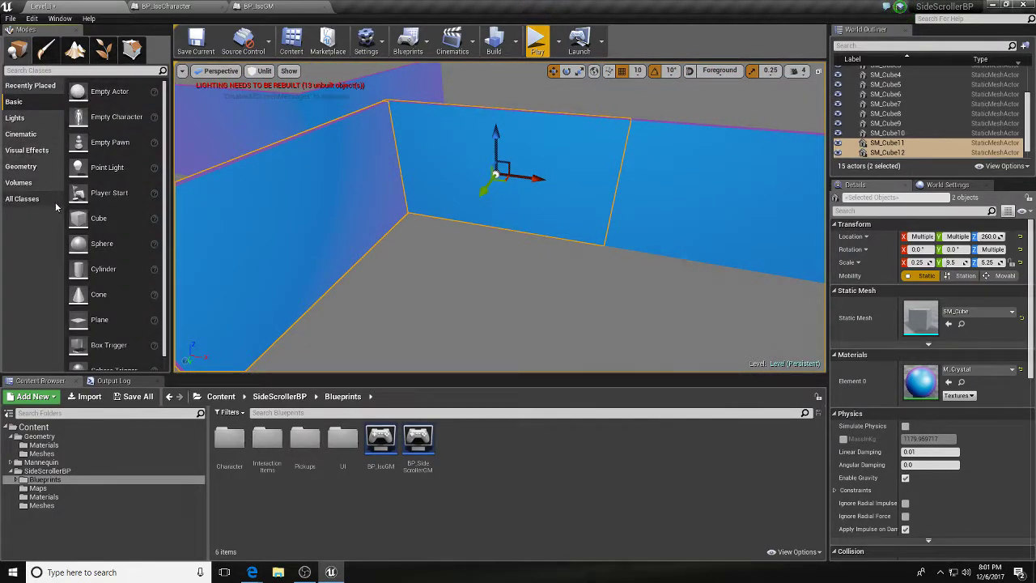
click(21, 166)
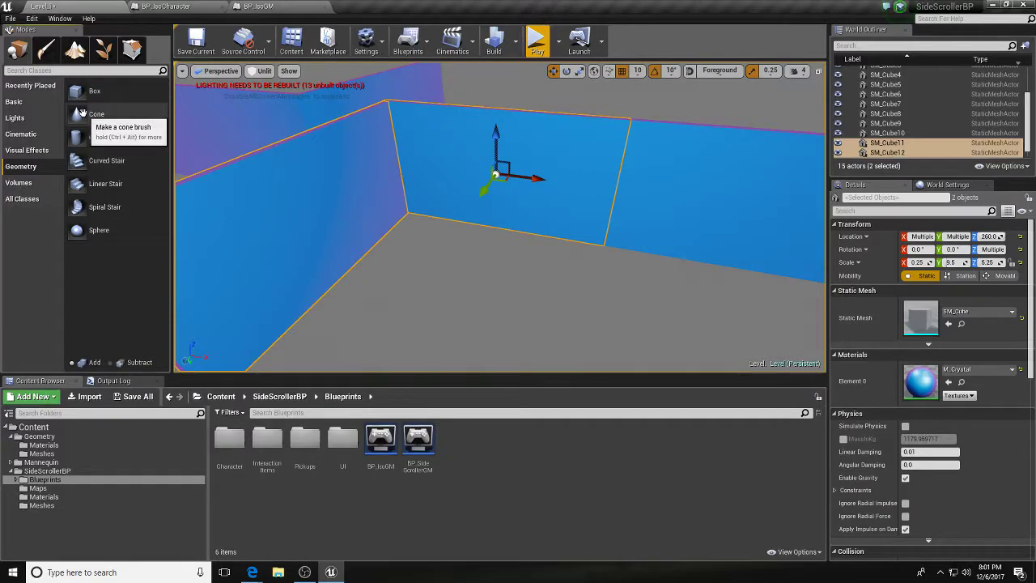
mouse_move(85, 91)
mouse_down()
mouse_move(316, 242)
mouse_move(495, 261)
mouse_up()
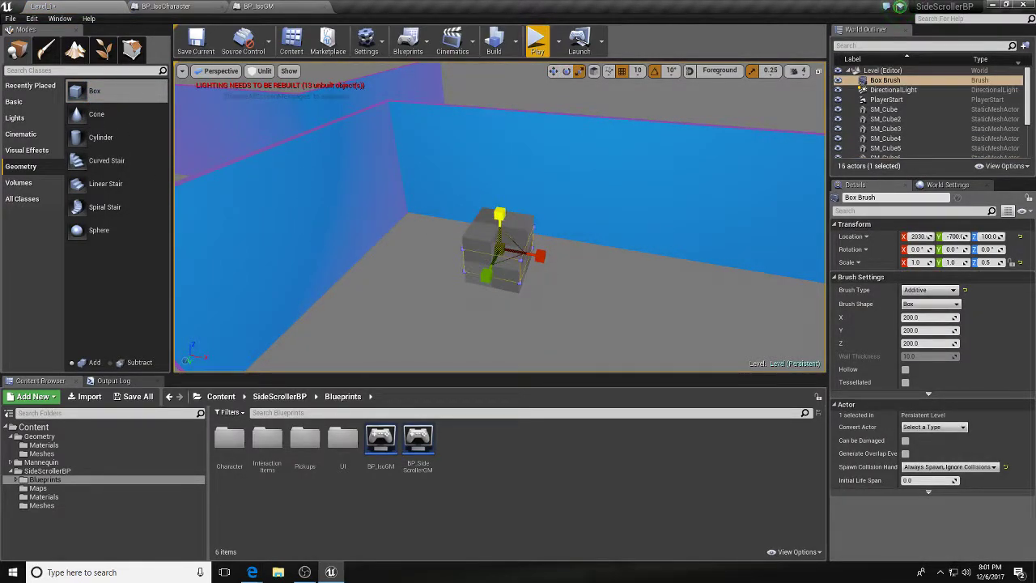
mouse_move(499, 215)
mouse_down()
mouse_move(500, 235)
mouse_move(504, 200)
mouse_up()
Step: Raise the flattened box to about Z 250 and move it against the wall at about Y -870
key(w)
right_drag(506, 195, 405, 203)
mouse_move(535, 234)
mouse_down()
mouse_move(562, 235)
mouse_move(574, 217)
mouse_up()
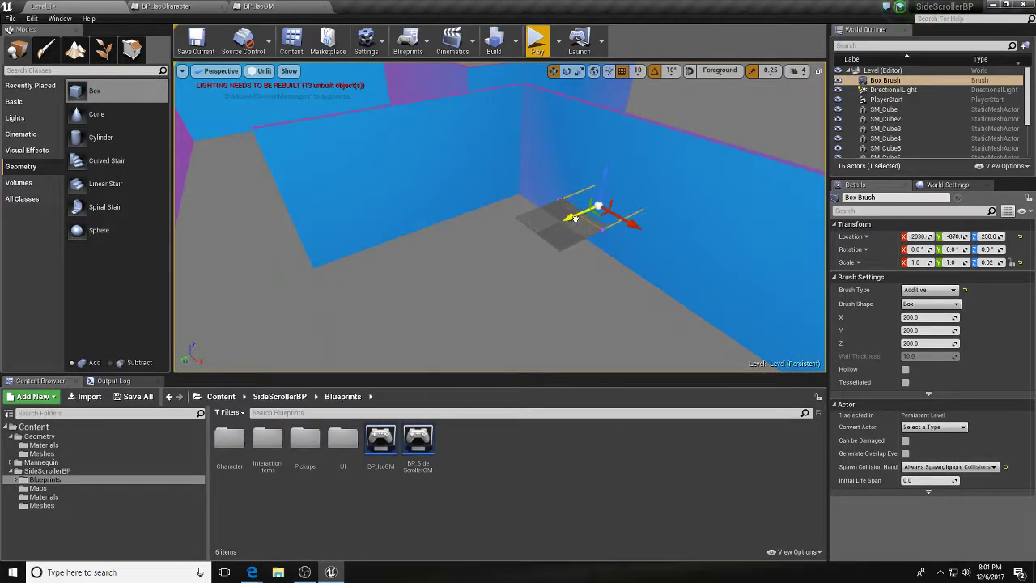
key(f)
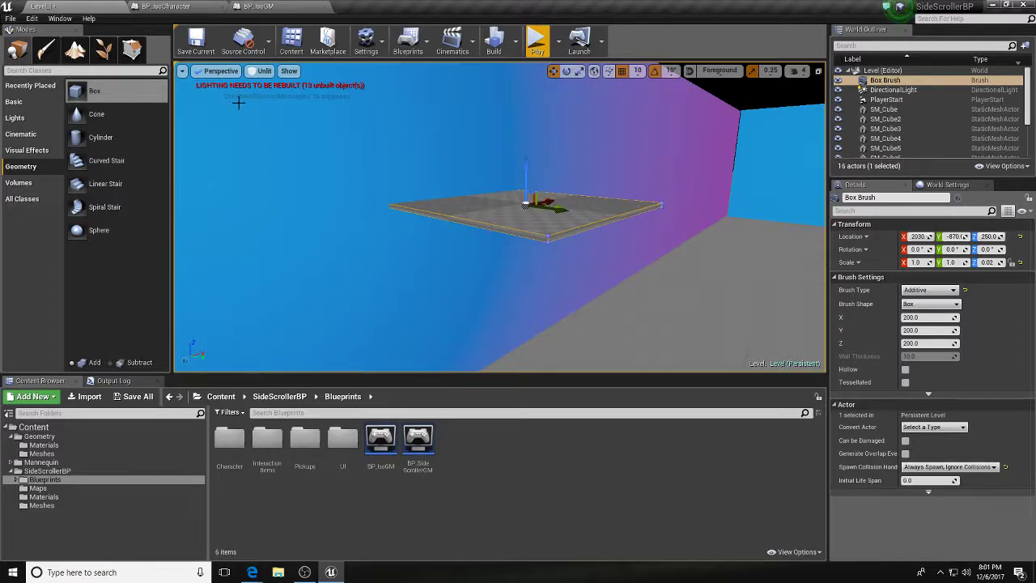
double_click(145, 32)
click(662, 7)
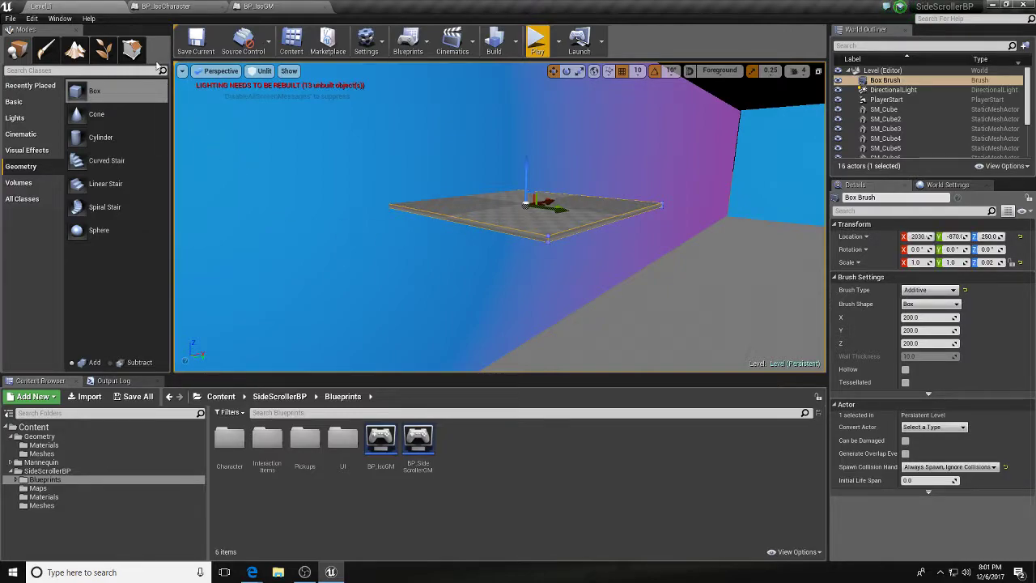
Step: In geometry editing mode, select the slab's end face and stretch it along X to the room's corner wall
click(132, 51)
click(492, 229)
right_drag(495, 229, 432, 238)
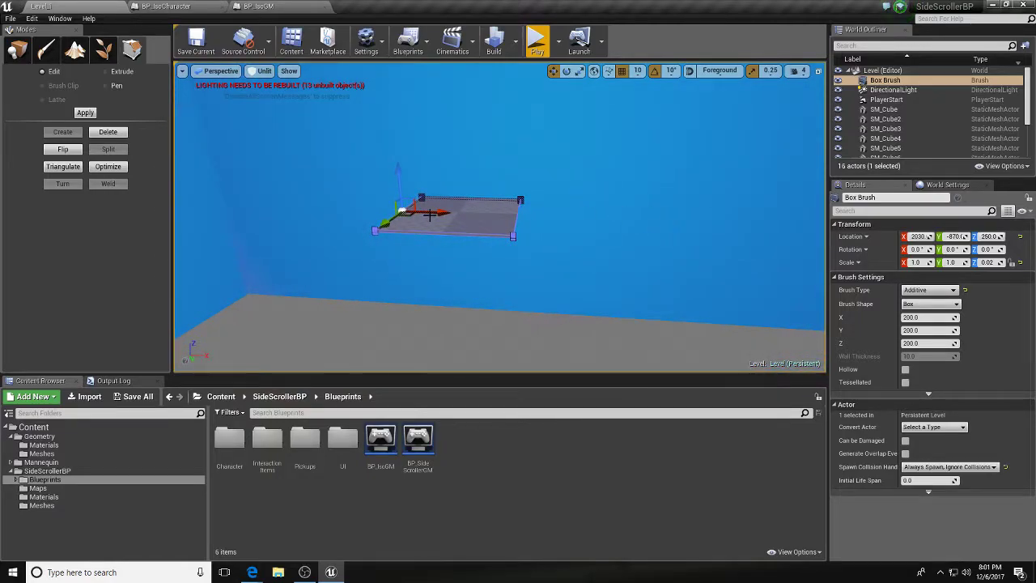
drag(433, 212, 195, 189)
right_drag(381, 251, 417, 253)
mouse_move(490, 260)
right_down()
mouse_move(469, 256)
mouse_move(484, 228)
right_up()
Step: Select the slab's long front face and pull it outward along Y to widen the platform
click(487, 217)
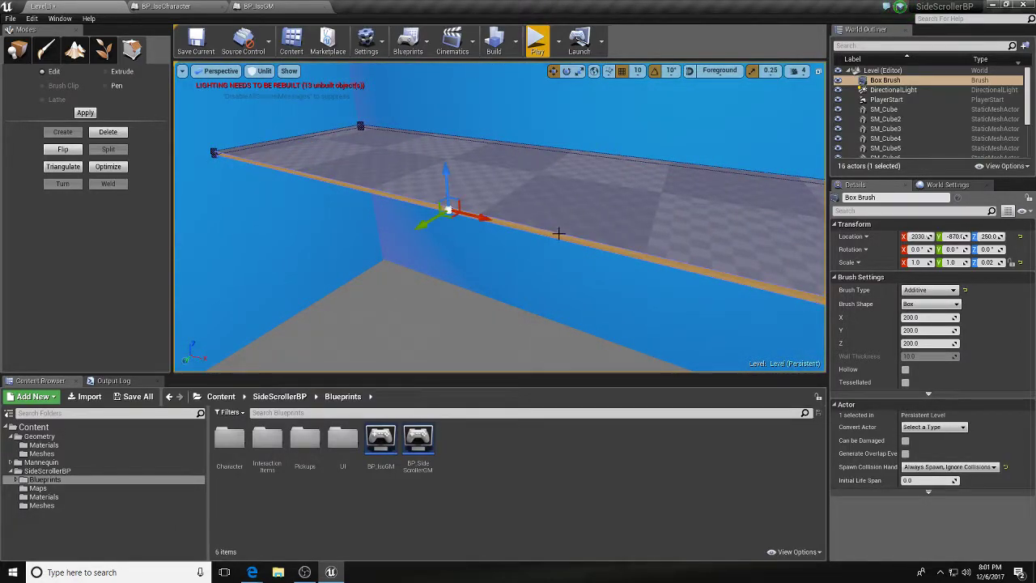
right_drag(556, 230, 557, 231)
drag(433, 202, 362, 226)
mouse_move(373, 230)
right_down()
mouse_move(445, 243)
mouse_move(413, 238)
right_up()
right_drag(502, 210, 525, 200)
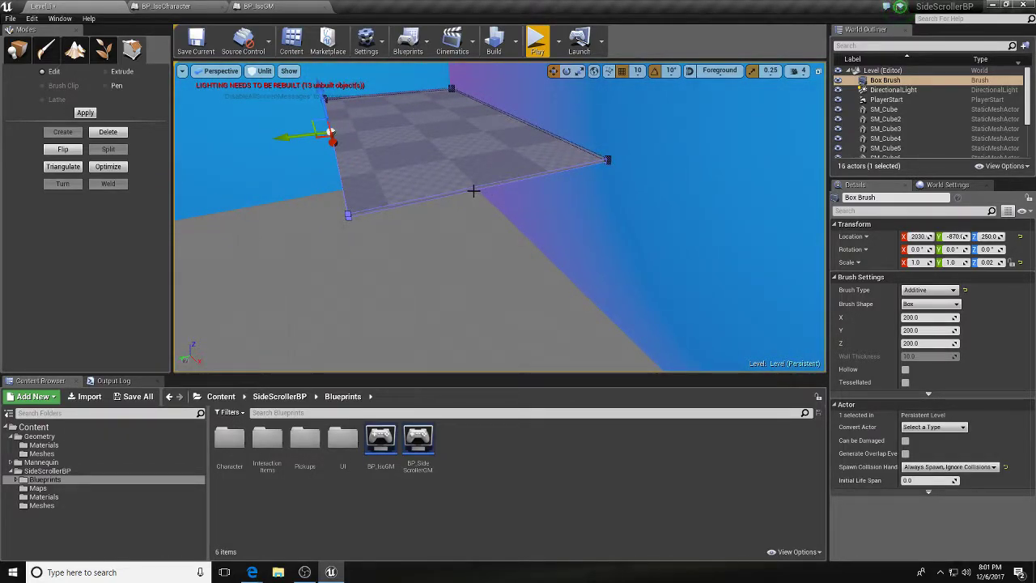
Step: Extend the platform's free end farther along X, away from the corner, and return to placement mode
click(495, 184)
drag(519, 200, 564, 237)
right_drag(527, 250, 628, 253)
right_drag(492, 258, 508, 258)
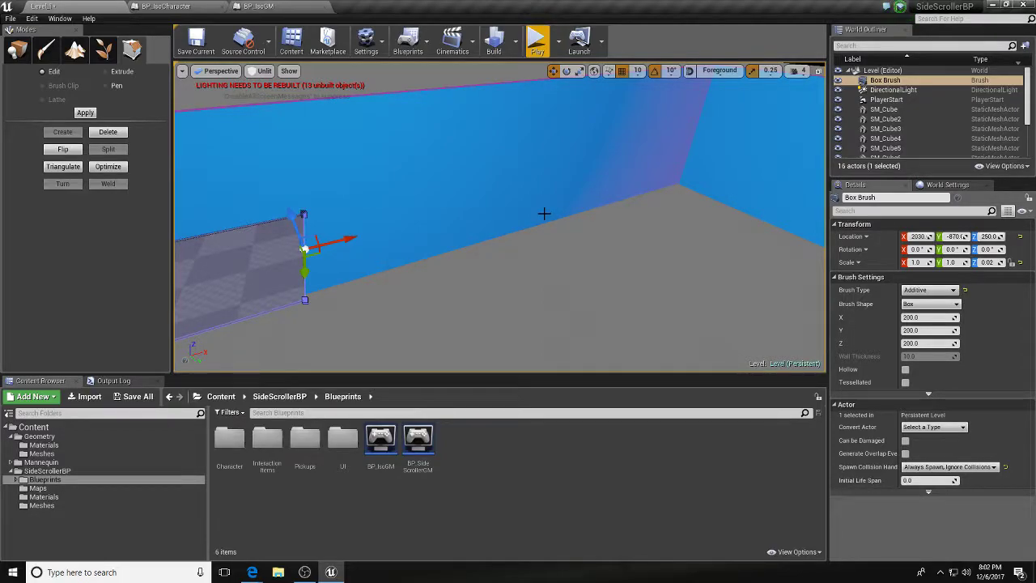
mouse_move(546, 214)
right_down()
mouse_move(609, 242)
mouse_move(502, 212)
mouse_move(486, 231)
mouse_move(499, 220)
right_up()
mouse_move(504, 184)
right_down()
mouse_move(469, 203)
mouse_move(500, 205)
right_up()
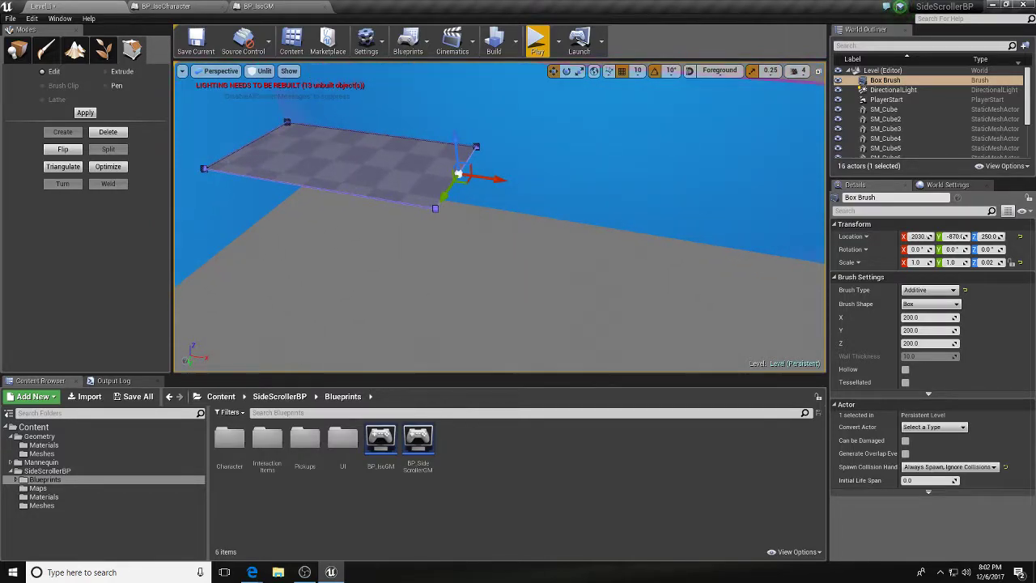
click(17, 51)
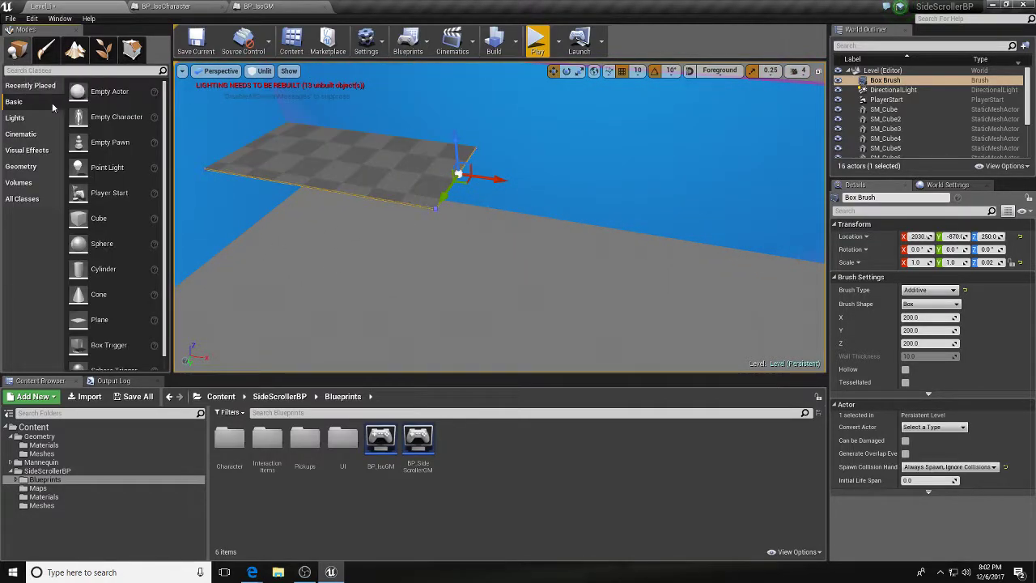
mouse_move(516, 202)
right_down()
mouse_move(495, 208)
mouse_move(516, 202)
right_up()
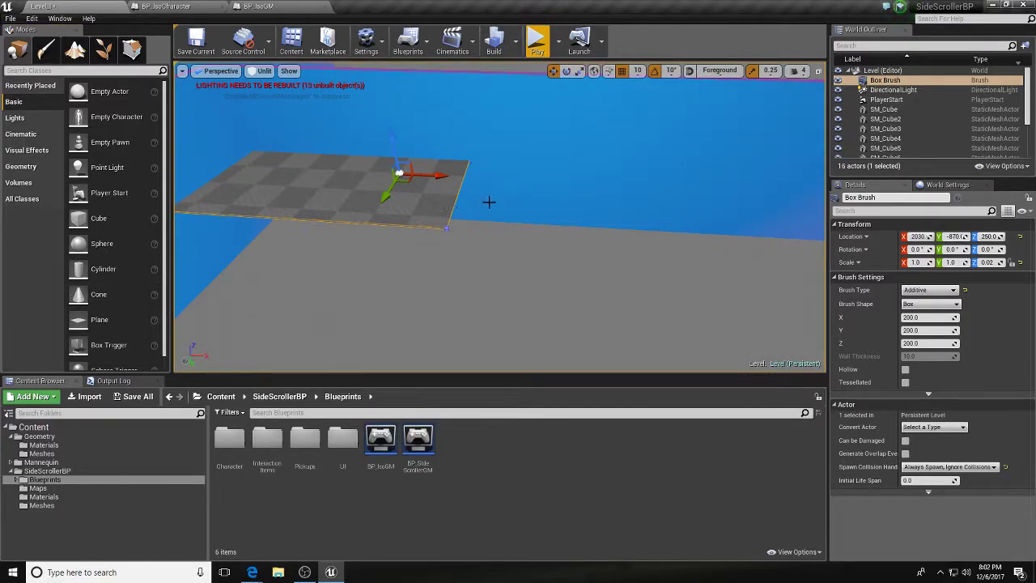
right_drag(486, 202, 488, 202)
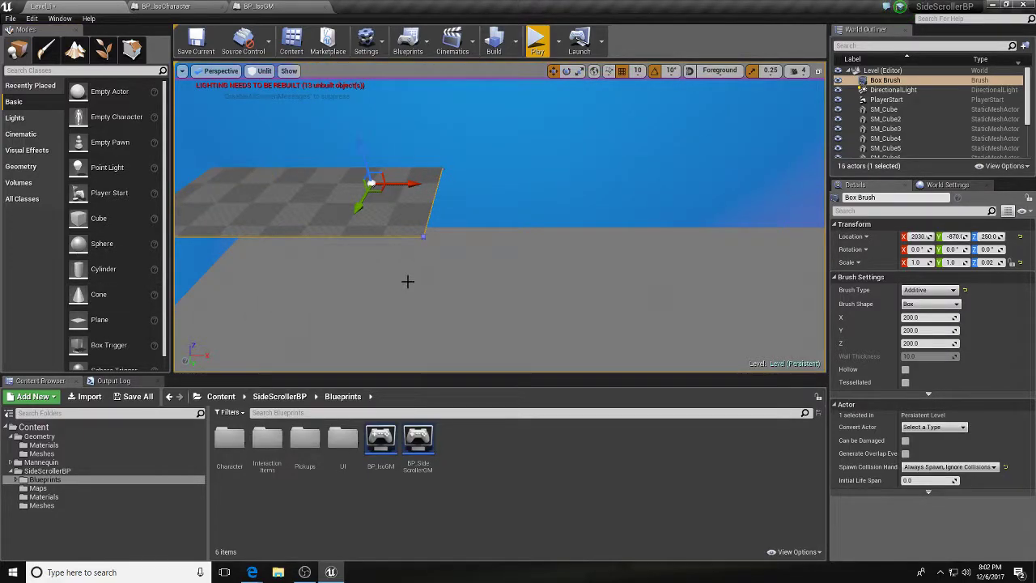
Step: Add a Linear Stair brush beside the platform at about X 2760, Y -710, rotated about 180° about Z
click(394, 205)
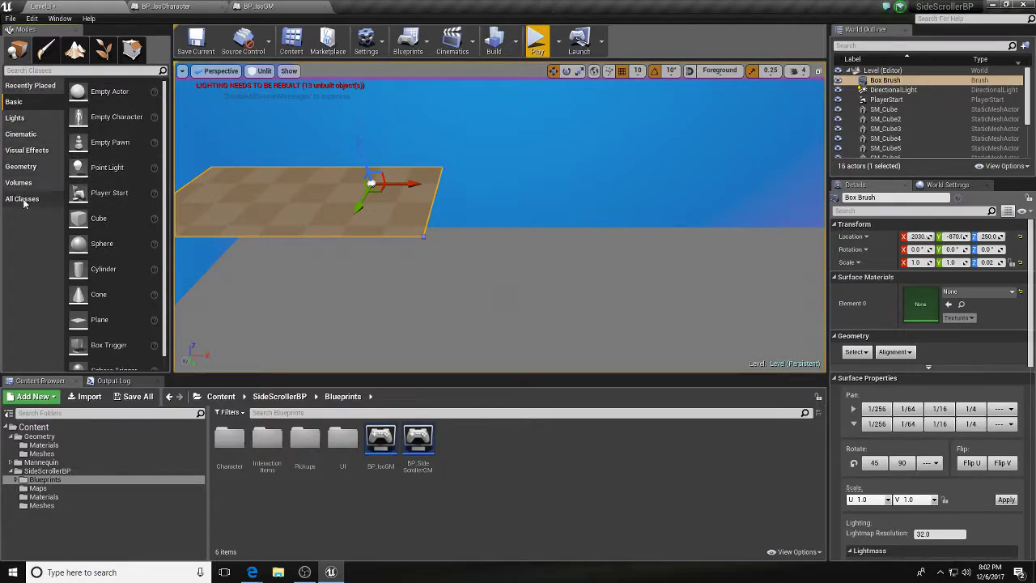
click(22, 167)
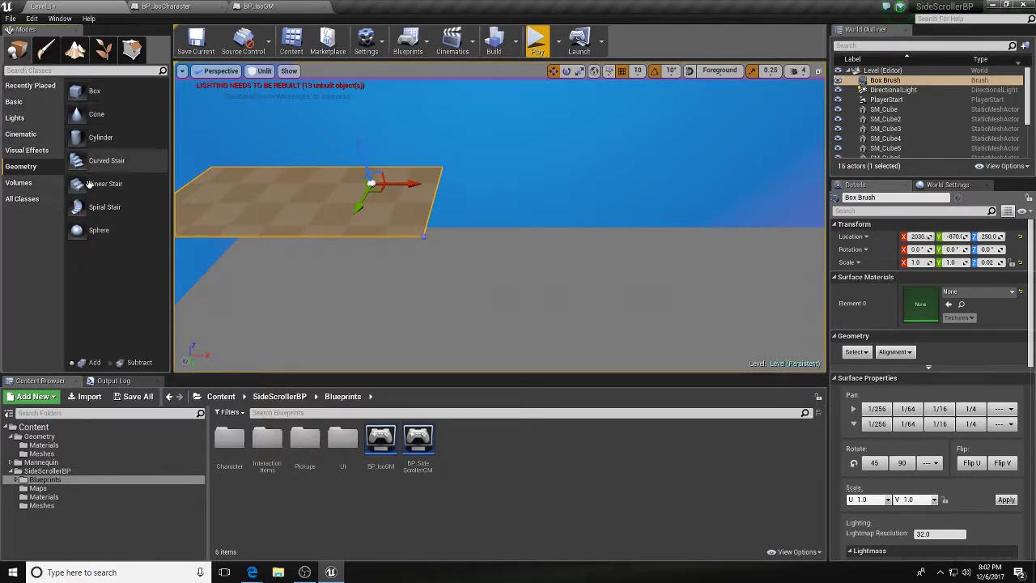
mouse_move(105, 184)
mouse_down()
mouse_move(417, 261)
mouse_move(446, 246)
mouse_move(447, 265)
mouse_move(491, 283)
mouse_move(437, 299)
mouse_move(438, 308)
mouse_move(590, 278)
mouse_move(617, 282)
mouse_up()
key(w)
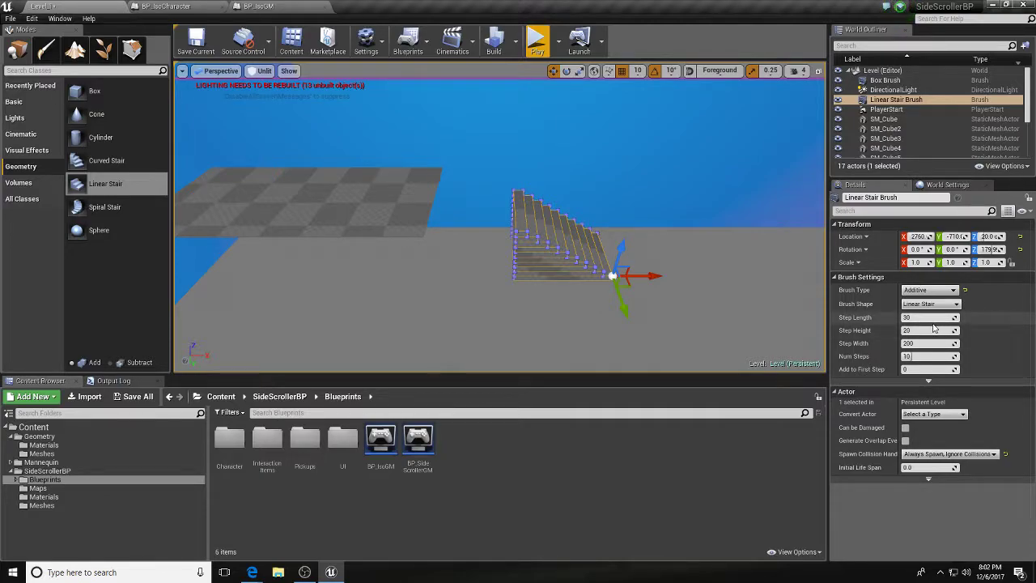
Step: Set the stair's Num Steps to 13 and shift the stair to X 2750
mouse_move(928, 356)
mouse_down()
mouse_move(939, 357)
mouse_move(920, 356)
mouse_up()
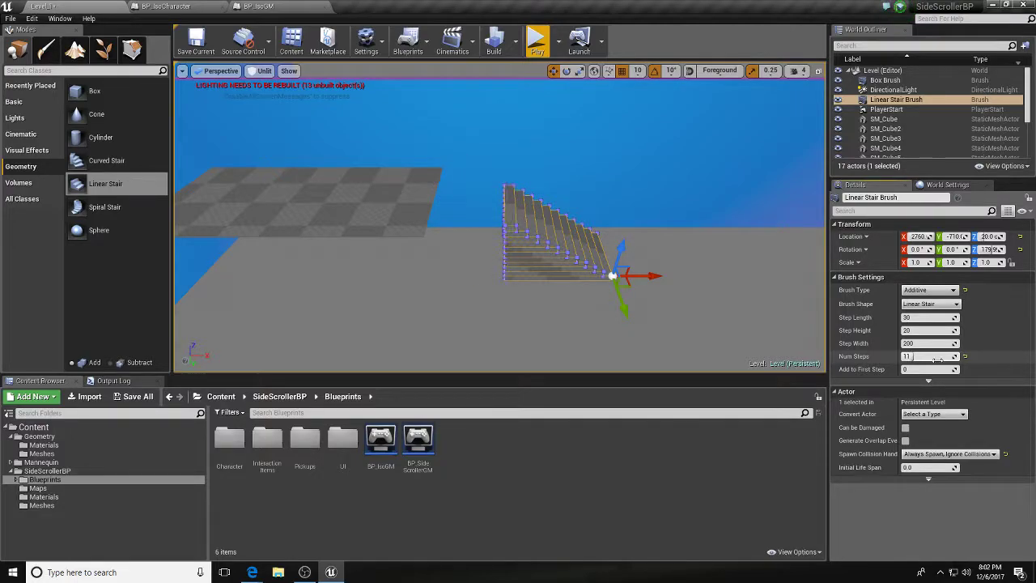
mouse_move(667, 278)
mouse_down()
mouse_move(585, 274)
mouse_move(649, 278)
mouse_up()
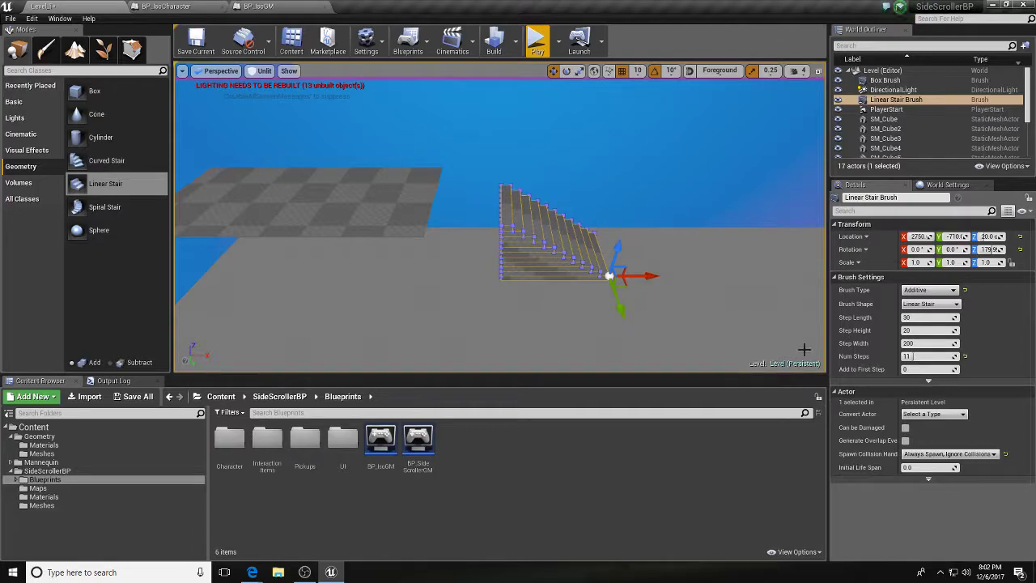
scroll(617, 272, up, 5)
mouse_move(616, 273)
right_down()
mouse_move(559, 301)
mouse_move(577, 303)
right_up()
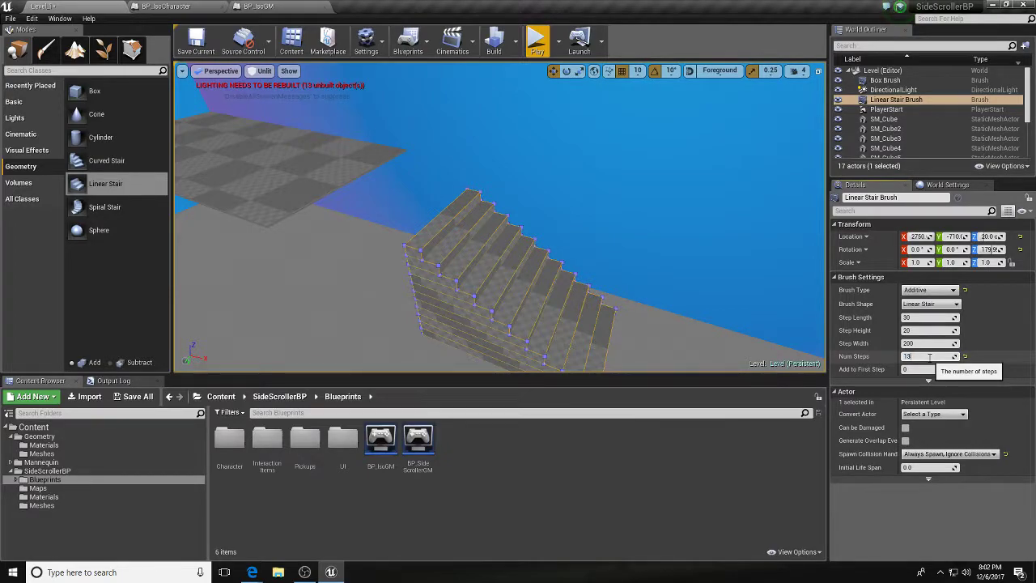
key(Return)
Step: Move the stair to about X 2620, Y -770, Z 10 so its top meets the platform's free end
right_drag(492, 245, 453, 291)
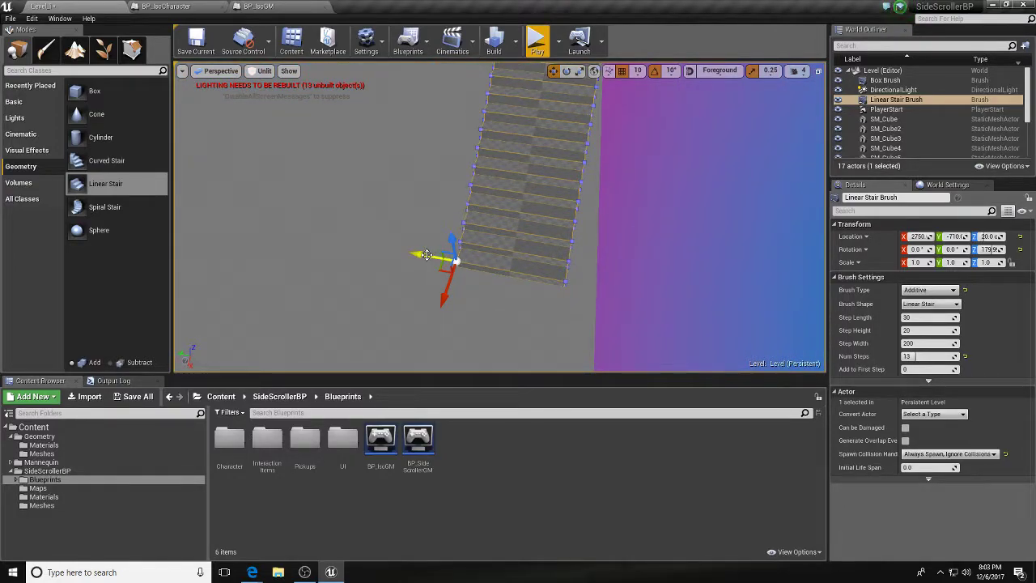
drag(441, 255, 459, 253)
right_drag(455, 251, 632, 217)
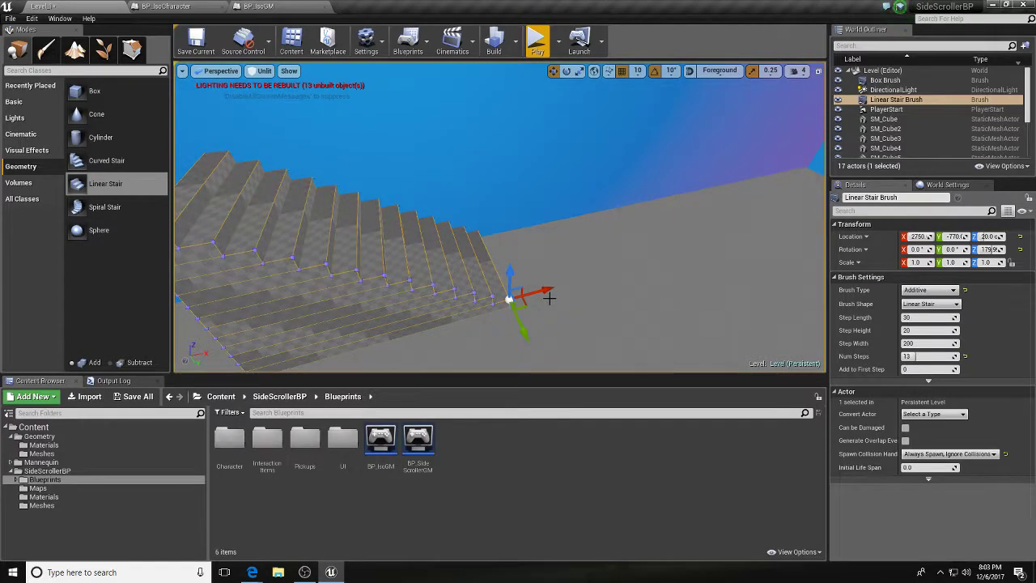
shift+drag(550, 293, 479, 312)
mouse_move(551, 293)
right_down()
mouse_move(429, 285)
mouse_move(526, 299)
mouse_move(578, 324)
right_up()
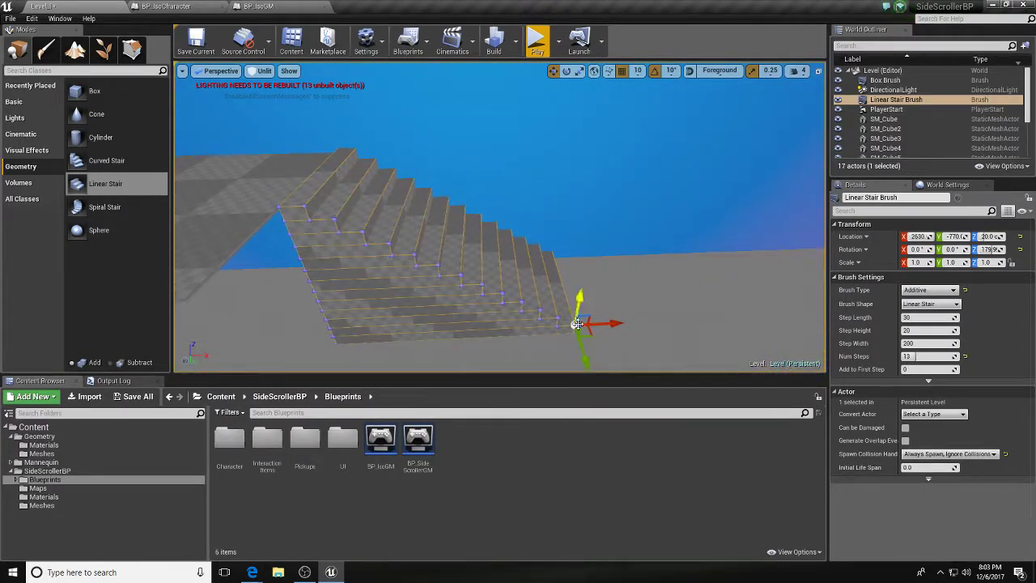
drag(599, 326, 582, 320)
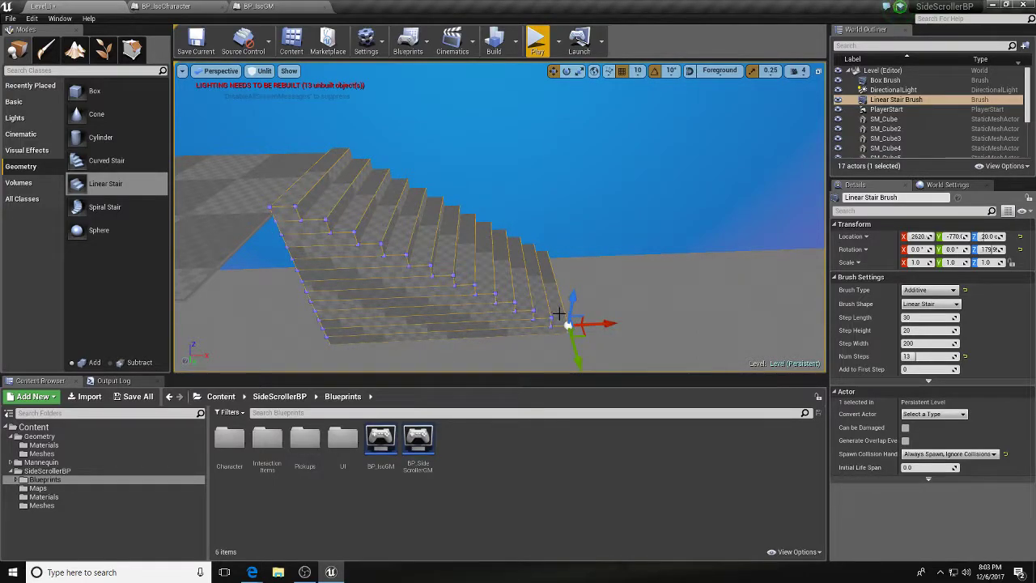
right_drag(411, 255, 443, 239)
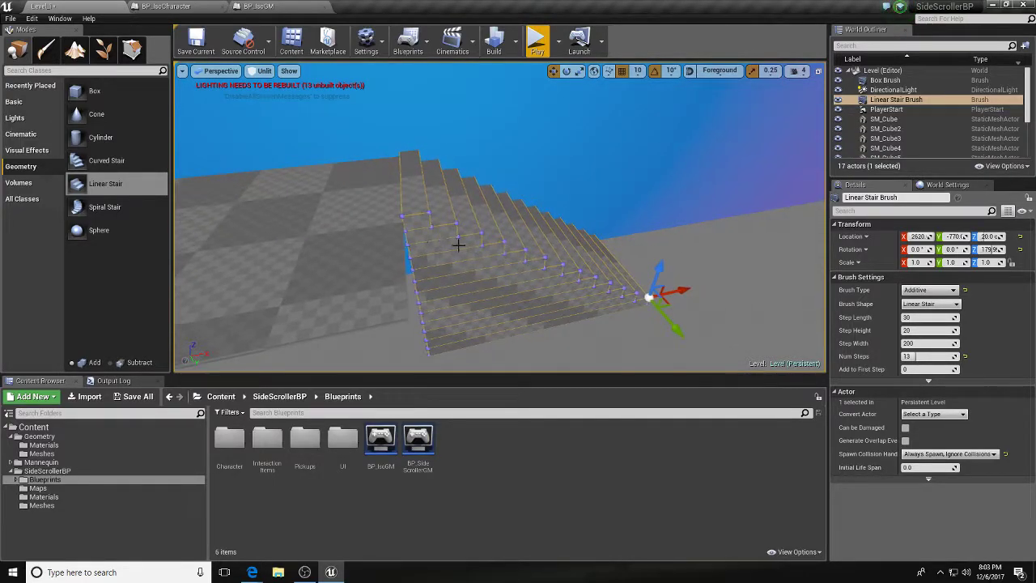
right_drag(565, 280, 667, 204)
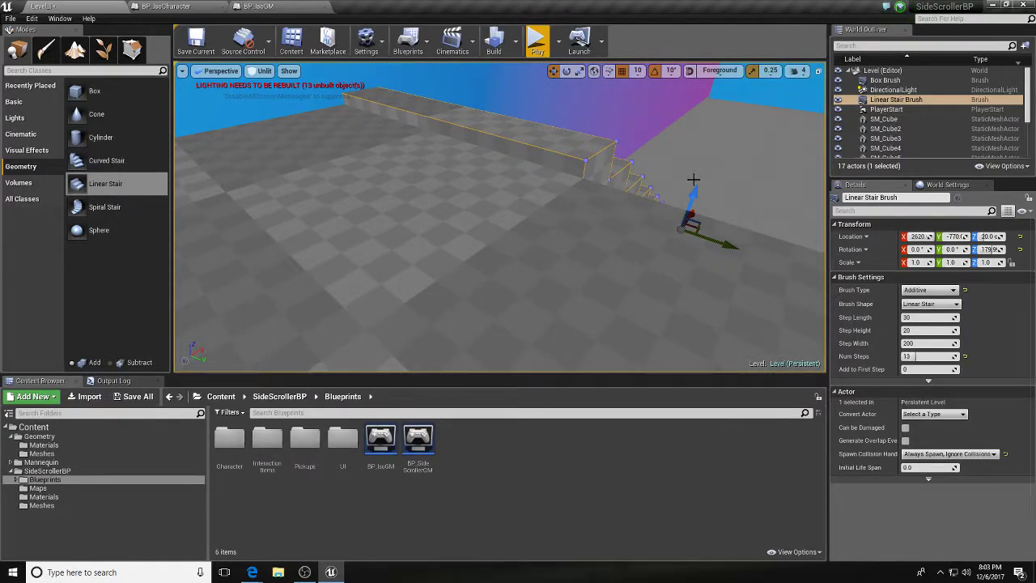
mouse_move(693, 197)
right_down()
mouse_move(640, 192)
mouse_move(616, 116)
right_up()
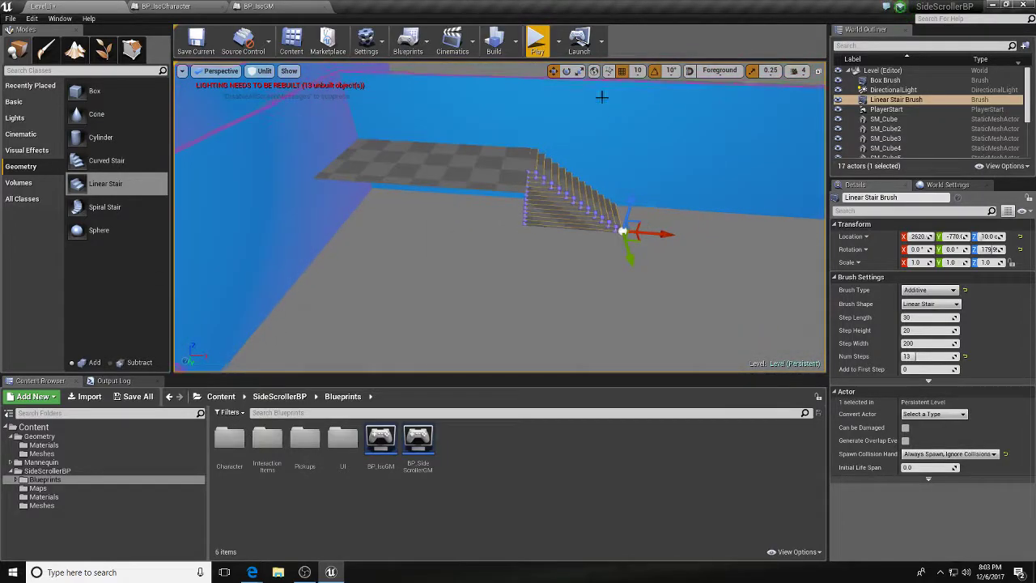
Step: Raise the directional light to Z 1100 and rotate it to about -150° yaw, with the level view set to Lit
click(537, 40)
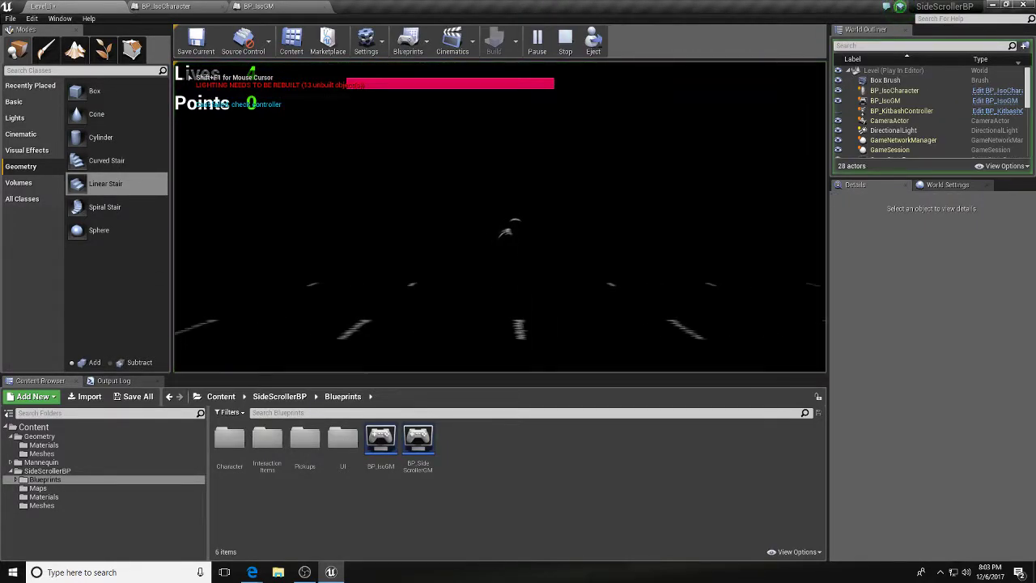
key(Escape)
right_drag(466, 263, 526, 283)
right_drag(485, 231, 560, 252)
click(893, 90)
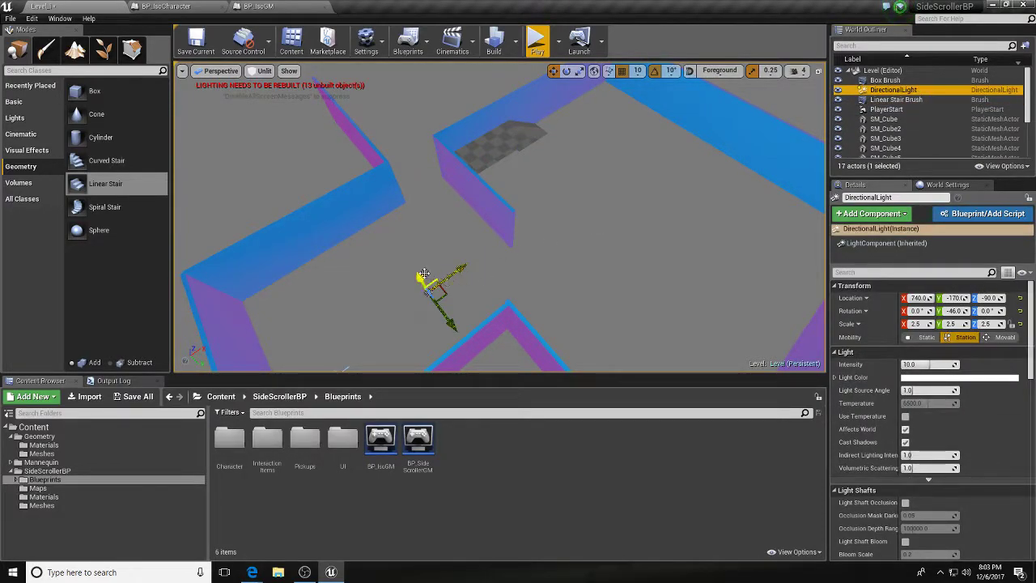
click(263, 70)
click(272, 91)
key(e)
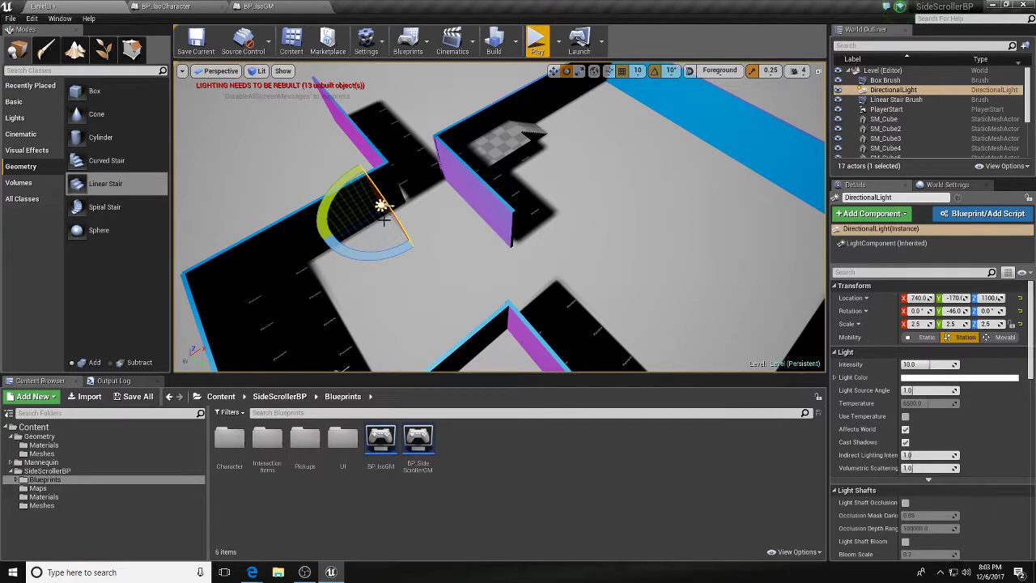
drag(376, 248, 421, 224)
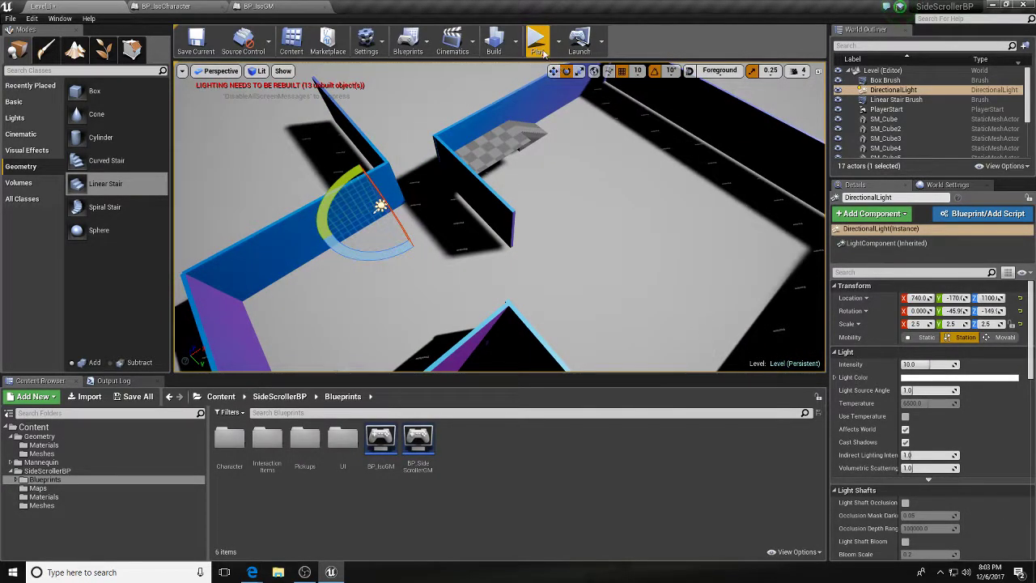
Step: Play-test the relit level by running the character through the rooms, up the stairs and along the raised platform
click(538, 39)
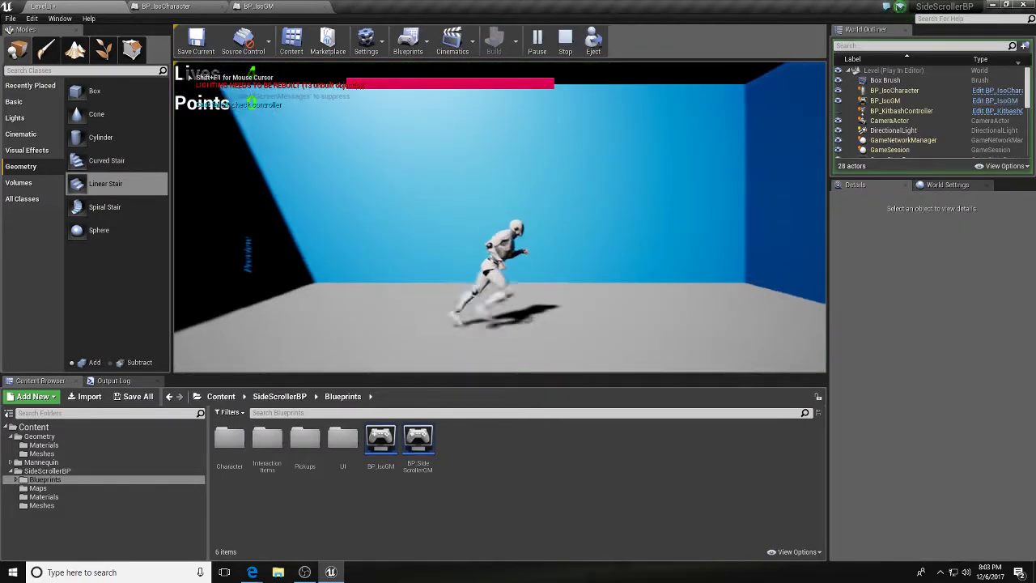
key(a)
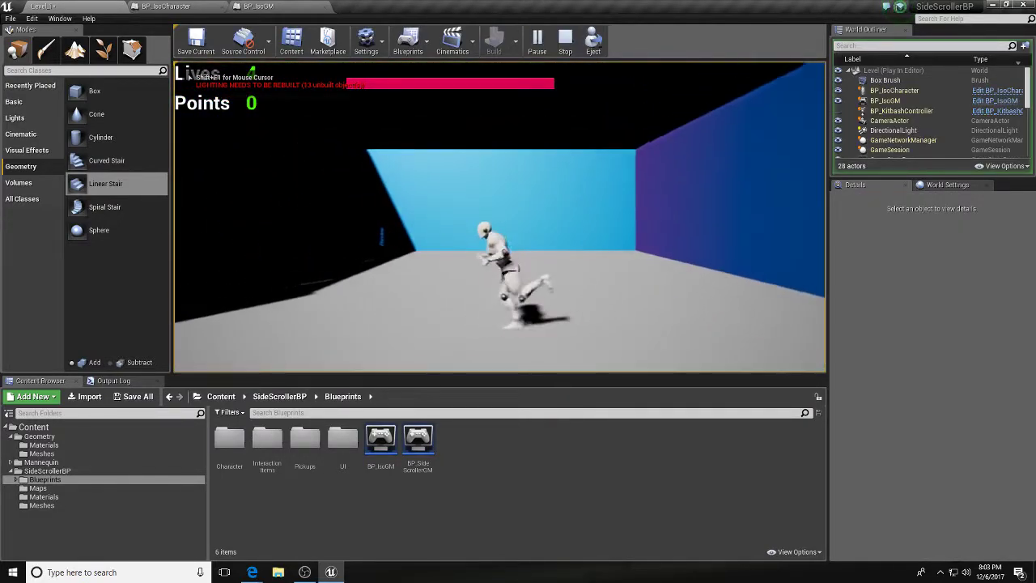
key(s)
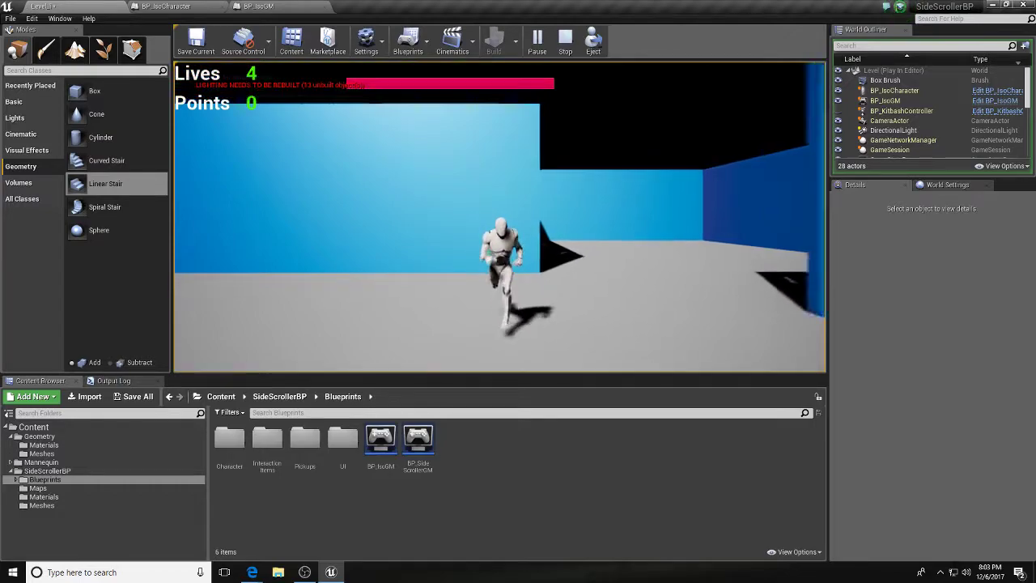
key(d)
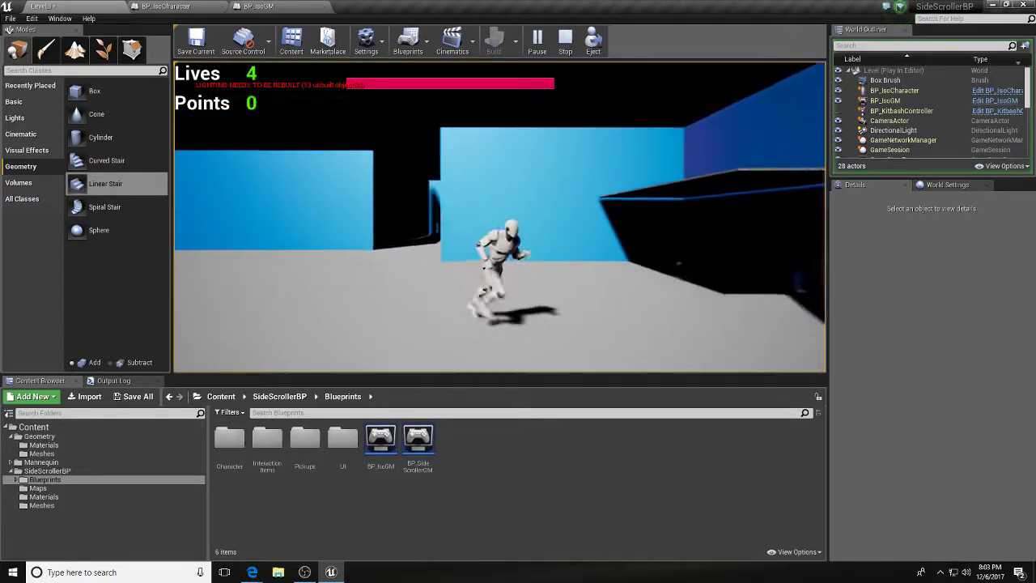
key(w)
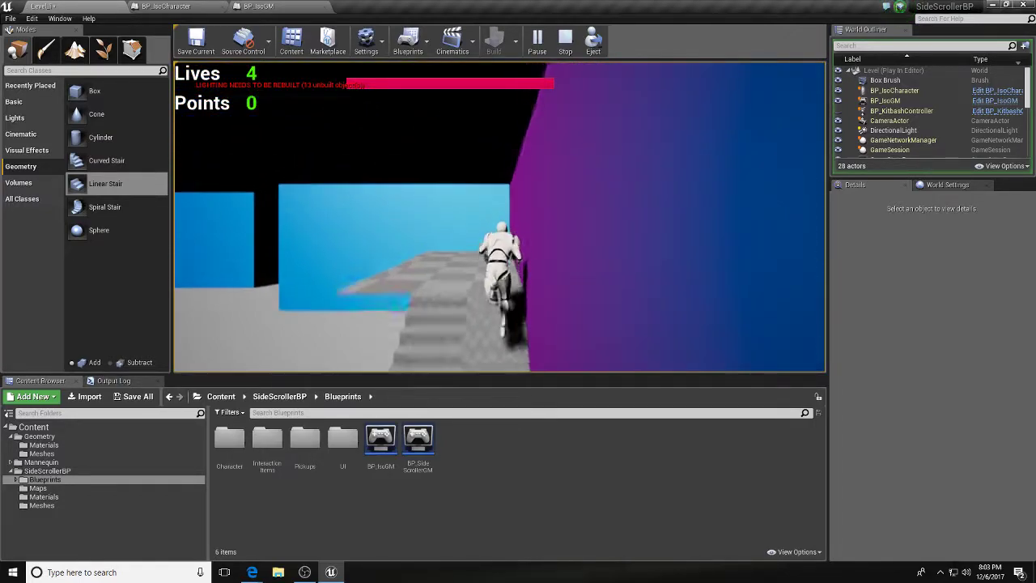
key(a)
key(d)
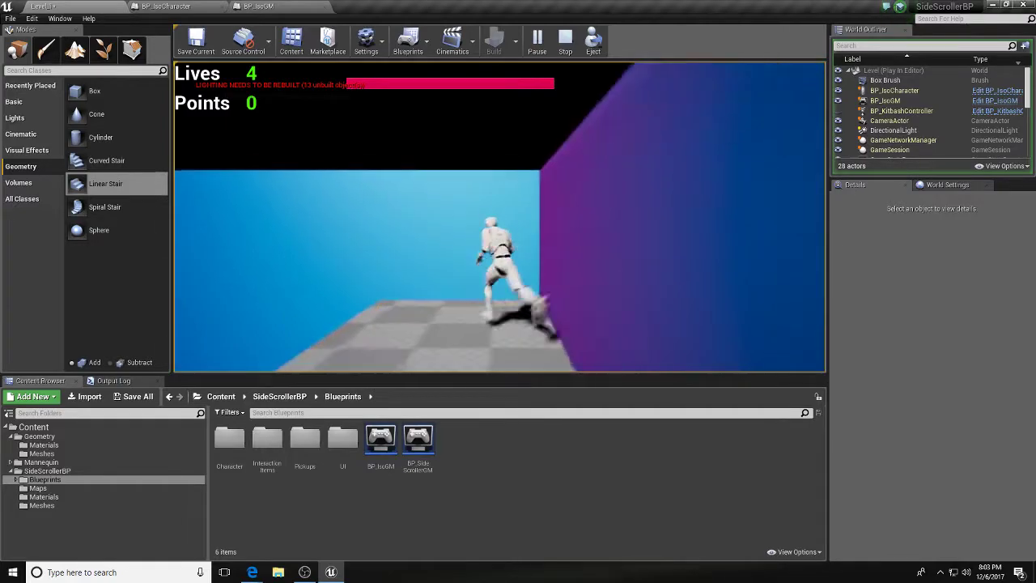
key(a)
key(d)
key(s)
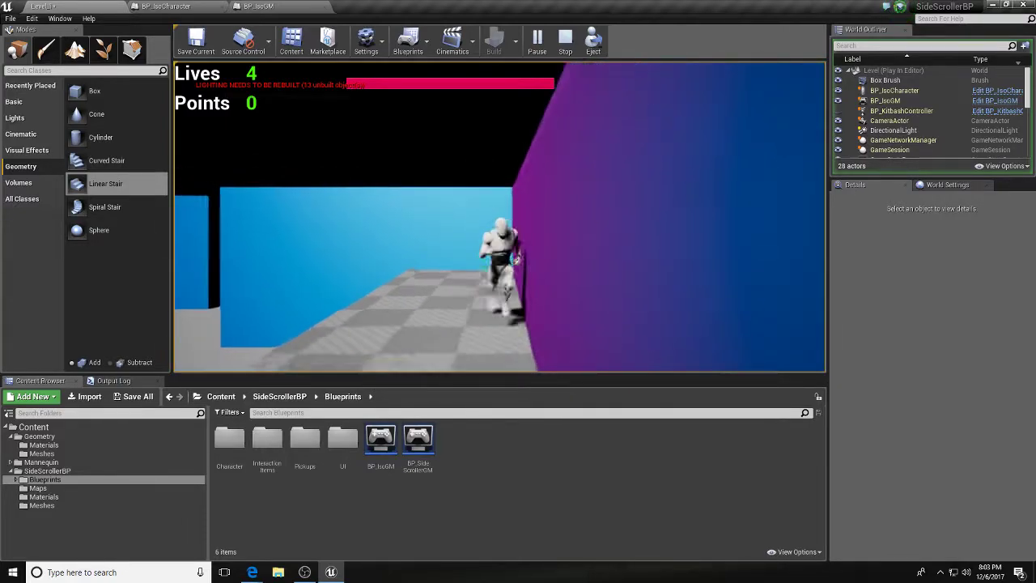
key(a)
key(space)
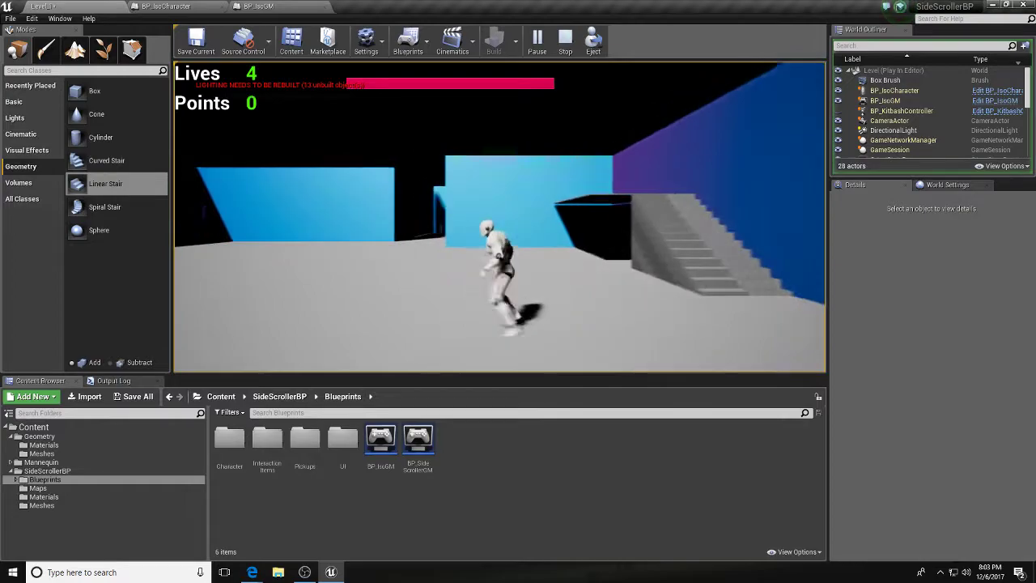
key(w)
key(Escape)
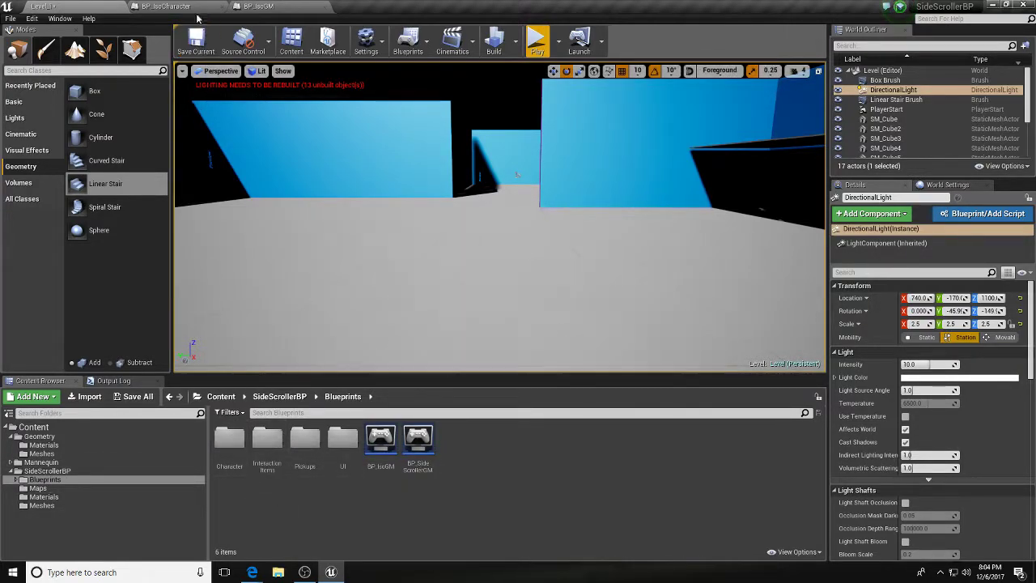
Step: In the BP_IsoCharacter viewport, rotate SpringArm1 about Z to 0° so the camera sits directly behind the character
click(166, 6)
click(208, 69)
mouse_move(544, 244)
right_down()
mouse_move(591, 219)
mouse_move(639, 231)
mouse_move(544, 244)
right_up()
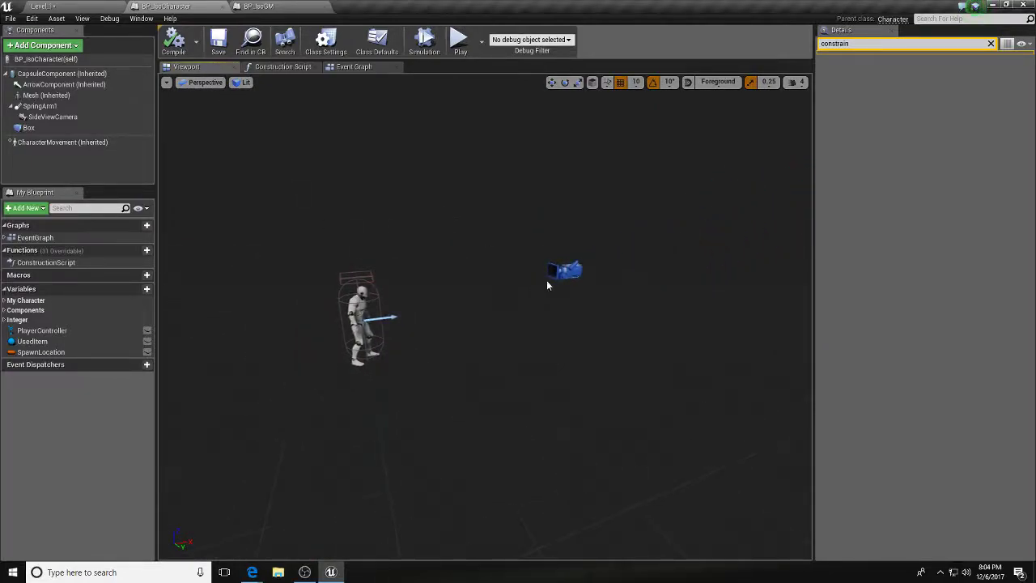
click(45, 116)
click(39, 106)
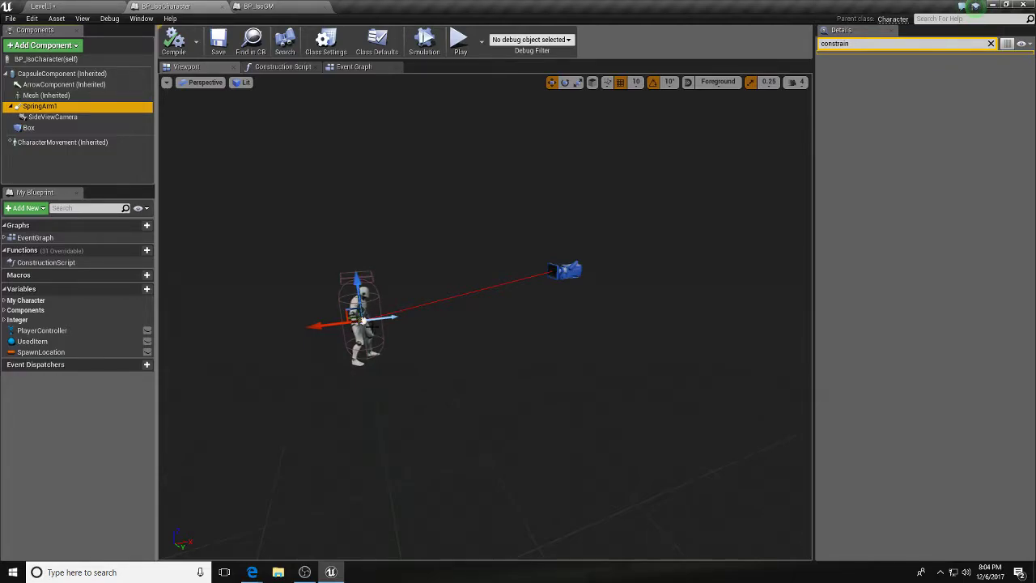
click(46, 94)
key(e)
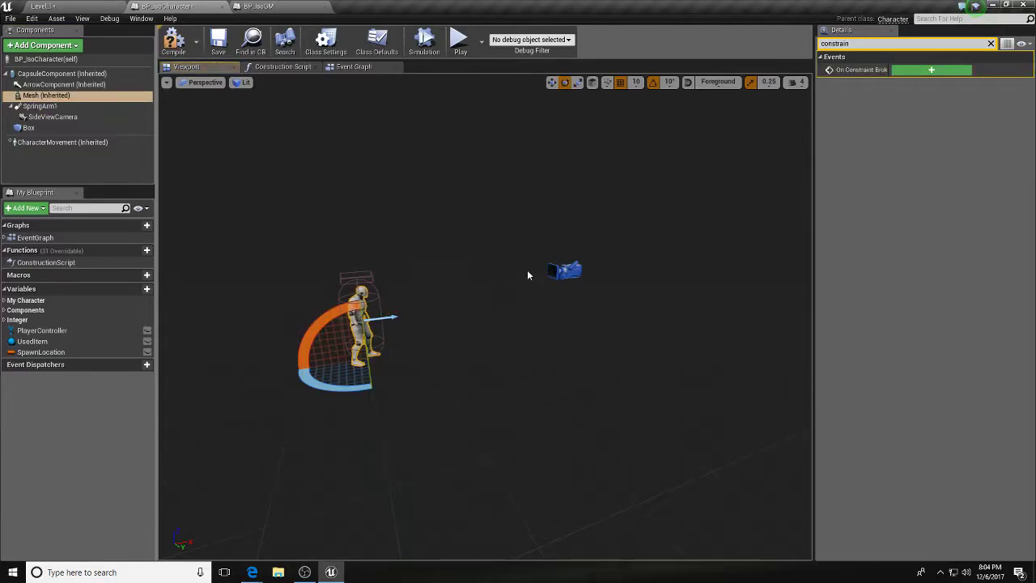
click(39, 106)
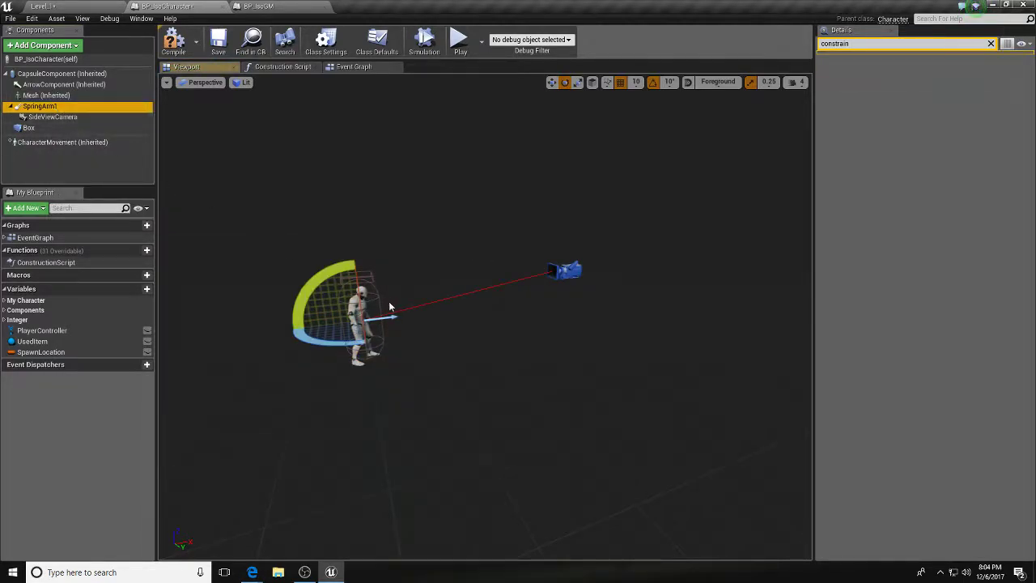
drag(309, 335, 289, 332)
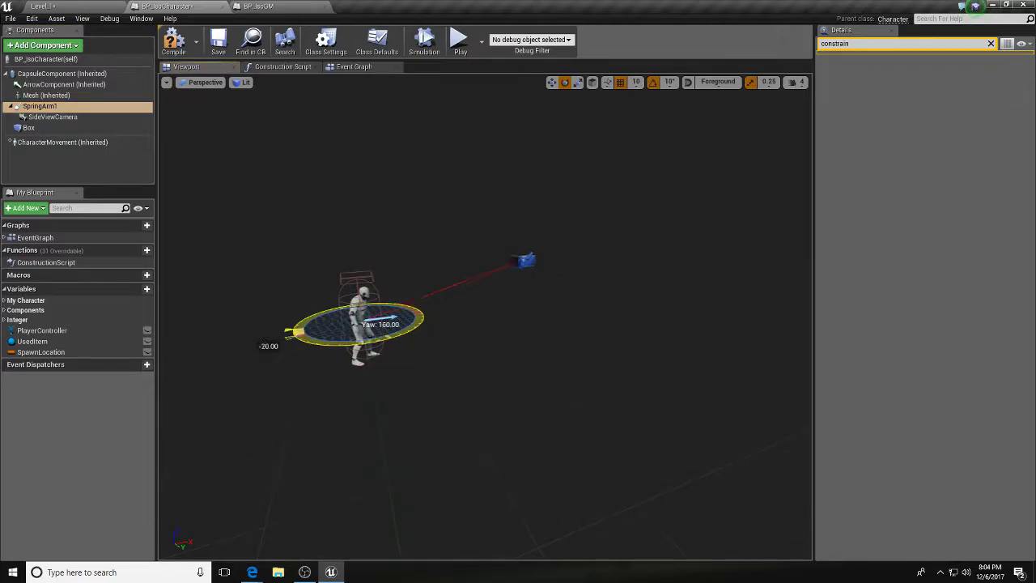
drag(285, 375, 283, 385)
right_drag(283, 384, 243, 413)
mouse_move(357, 290)
right_down()
mouse_move(384, 316)
mouse_move(357, 290)
right_up()
drag(429, 258, 481, 314)
mouse_move(388, 255)
right_down()
mouse_move(348, 235)
mouse_move(364, 223)
mouse_move(389, 255)
right_up()
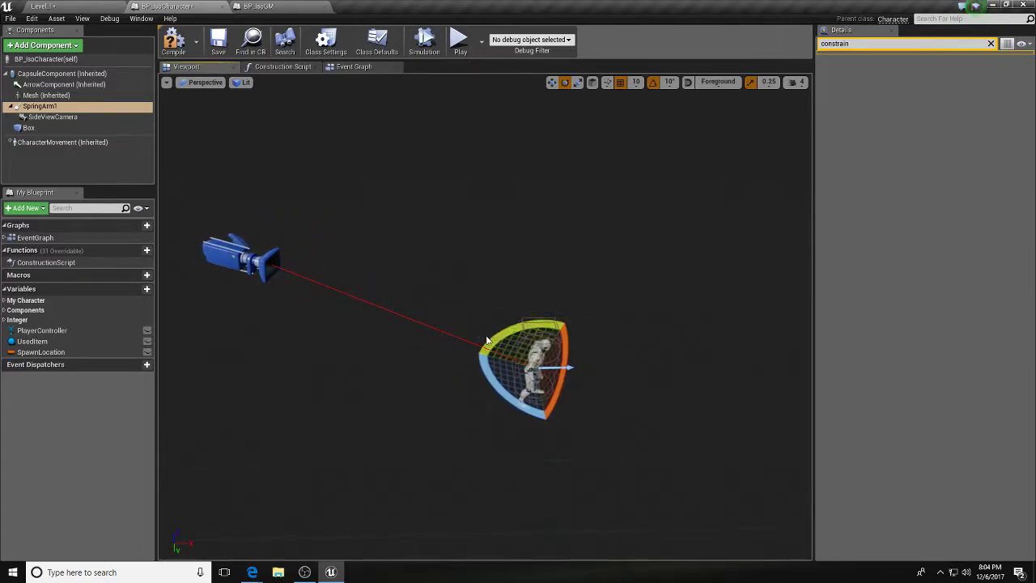
Step: Tilt SpringArm1 to a -30° pitch above the character and set its Target Arm Length to 800
drag(491, 333, 595, 347)
key(w)
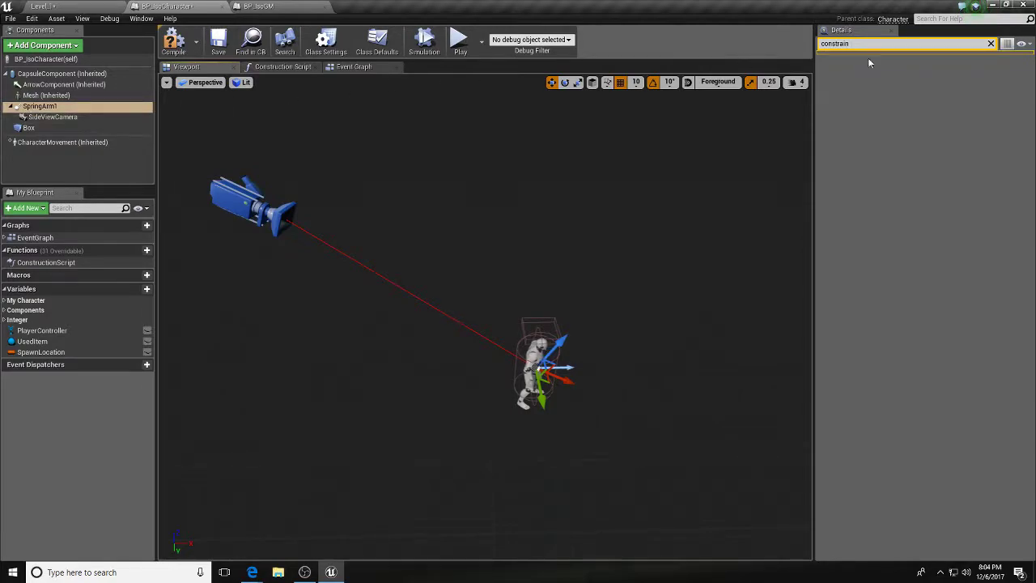
click(991, 43)
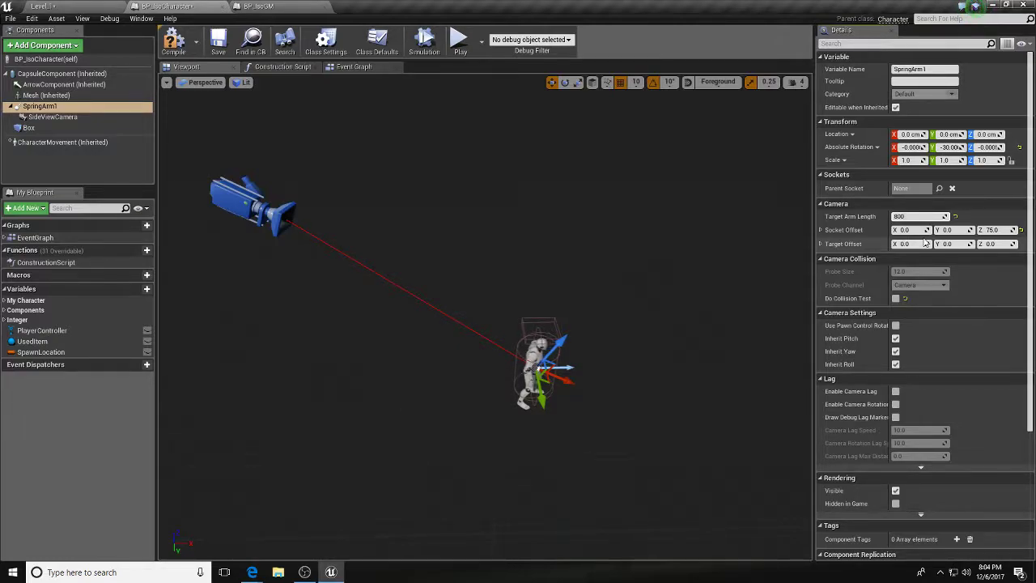
text(800)
key(Return)
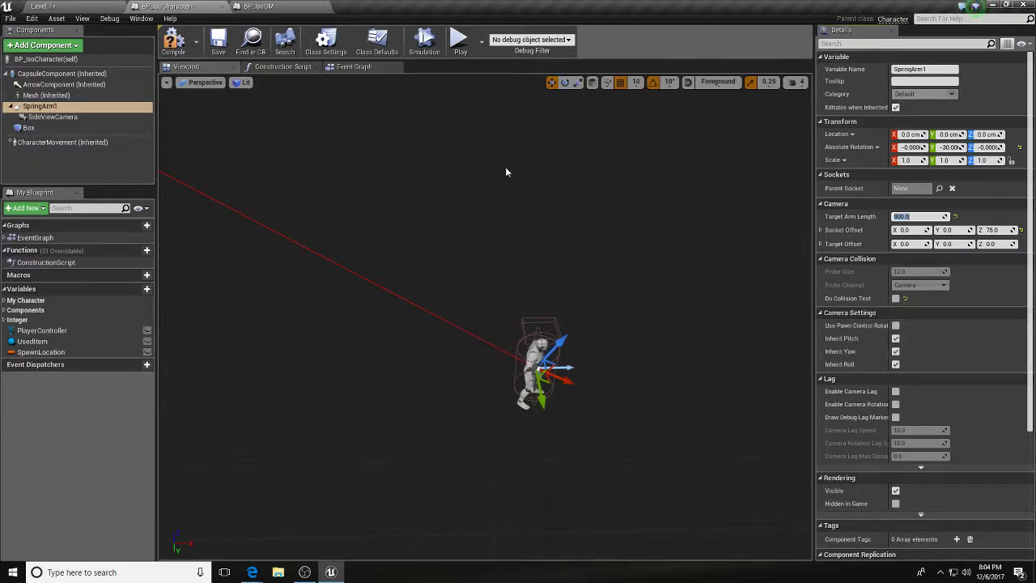
Step: Play-test the level with the new camera angle, moving the character in all four directions
click(79, 6)
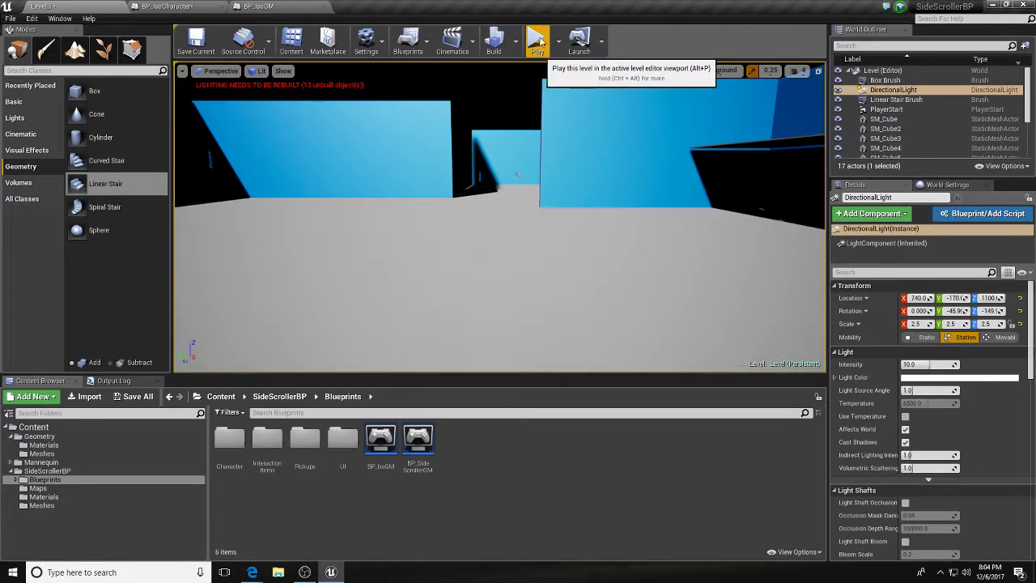
click(536, 43)
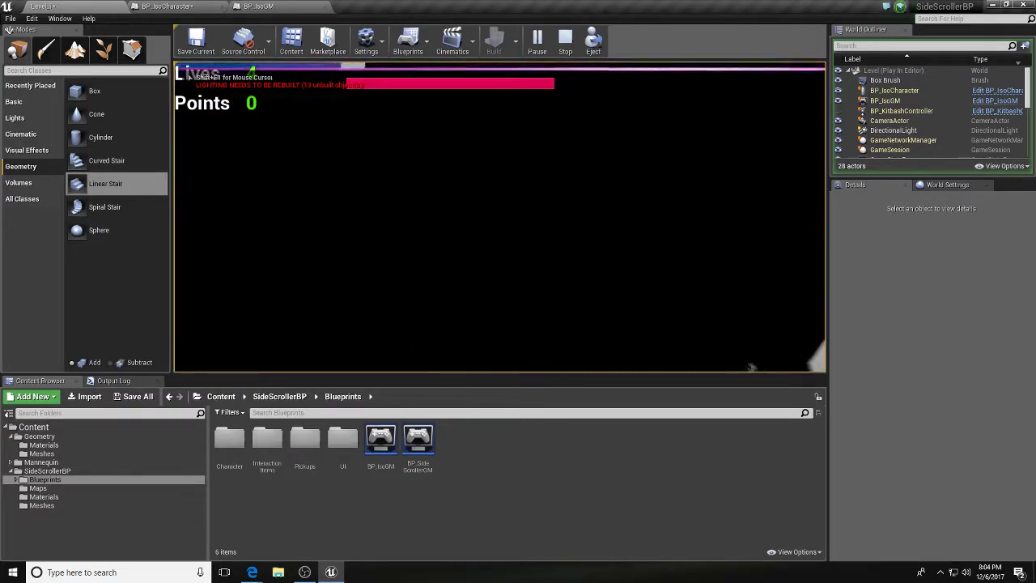
key(s)
key(w)
key(a)
key(w)
key(d)
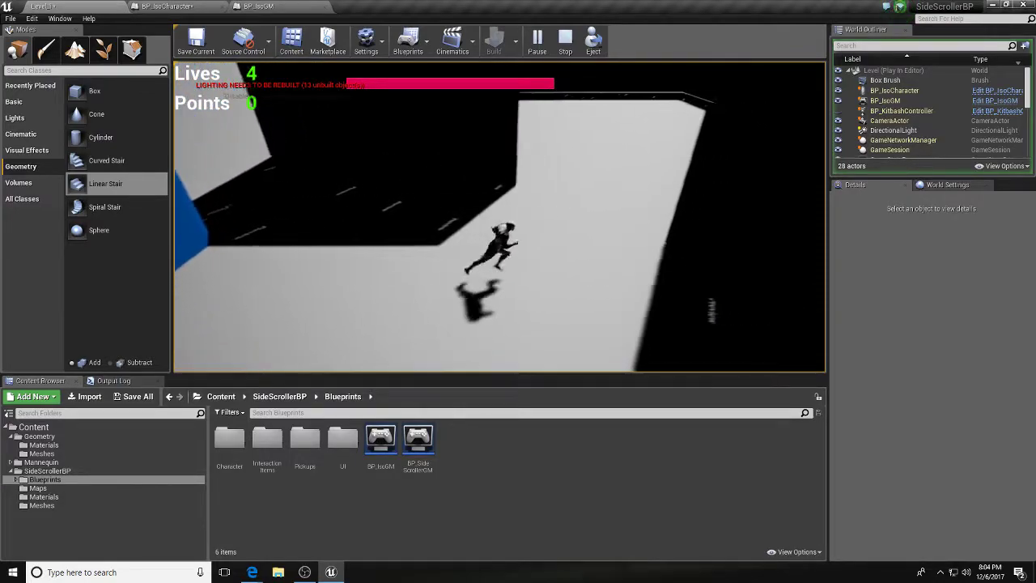
key(w)
key(d)
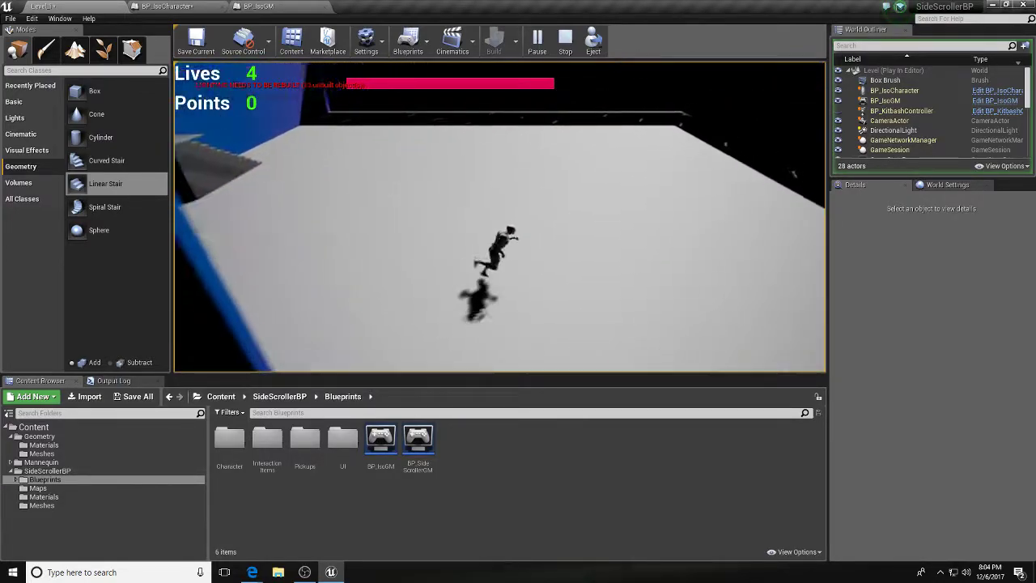
key(a)
key(d)
key(w)
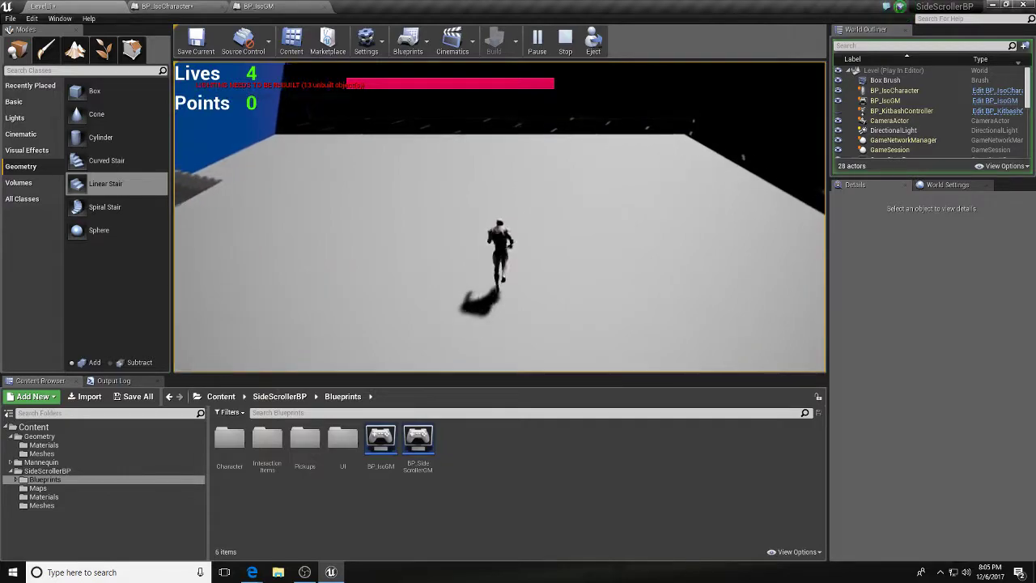
key(a)
key(d)
key(a)
key(s)
key(d)
key(Escape)
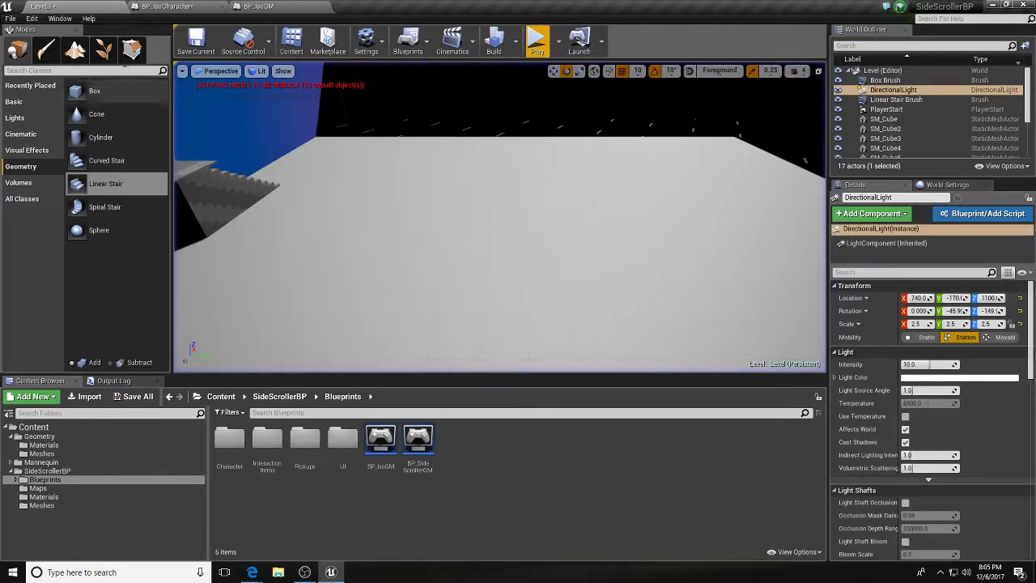
Step: In BP_IsoCharacter's Event Graph, set World Direction X to 1.0 for MoveForward and Y to 1.0 for MoveRight, and save the blueprint
click(149, 6)
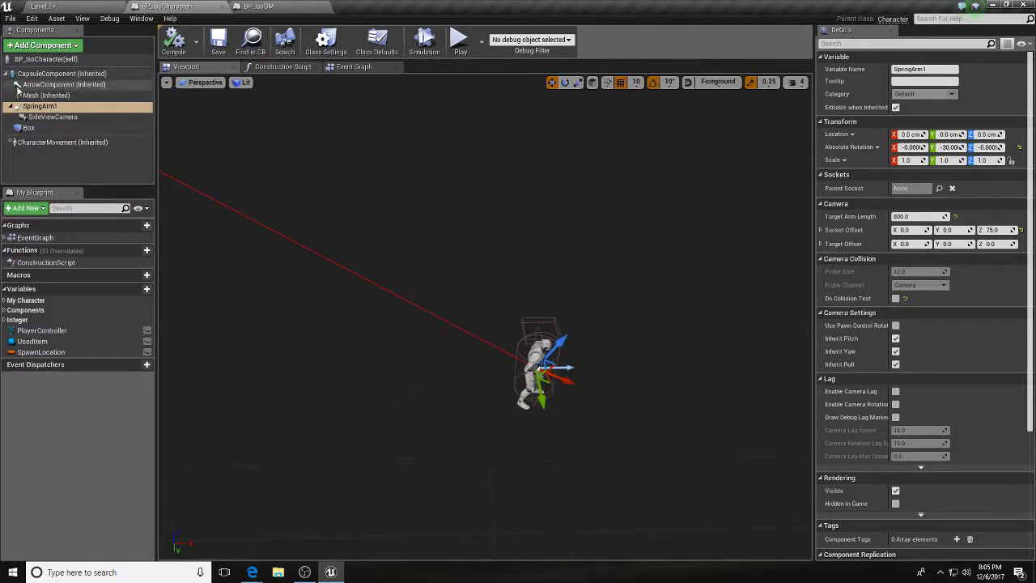
click(350, 66)
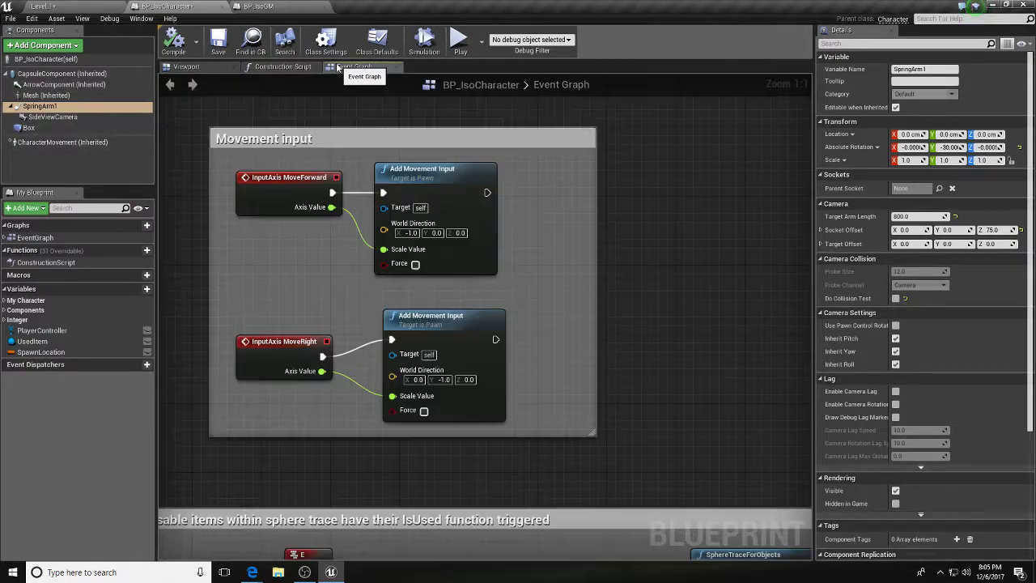
text(1)
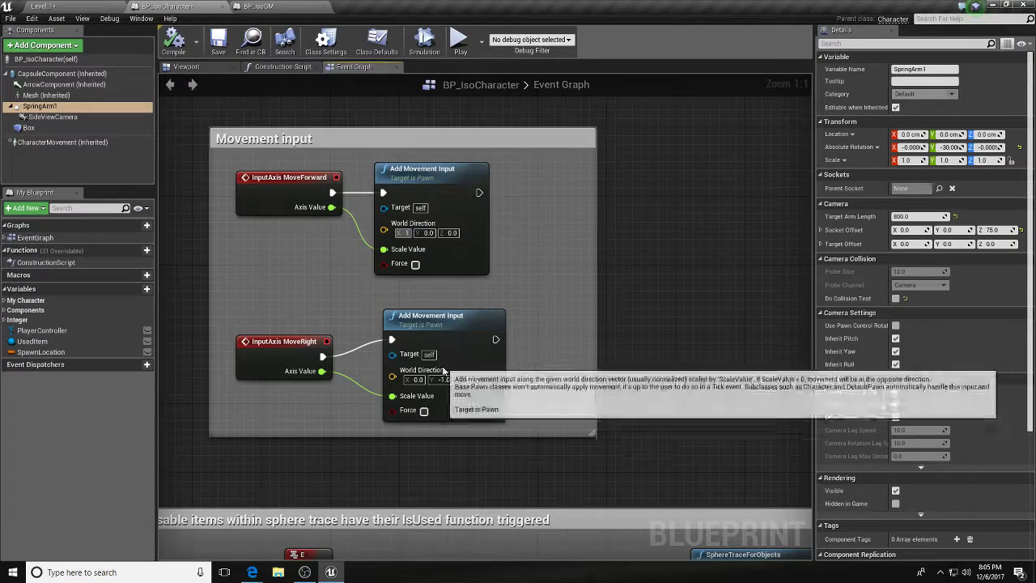
click(444, 379)
text(1)
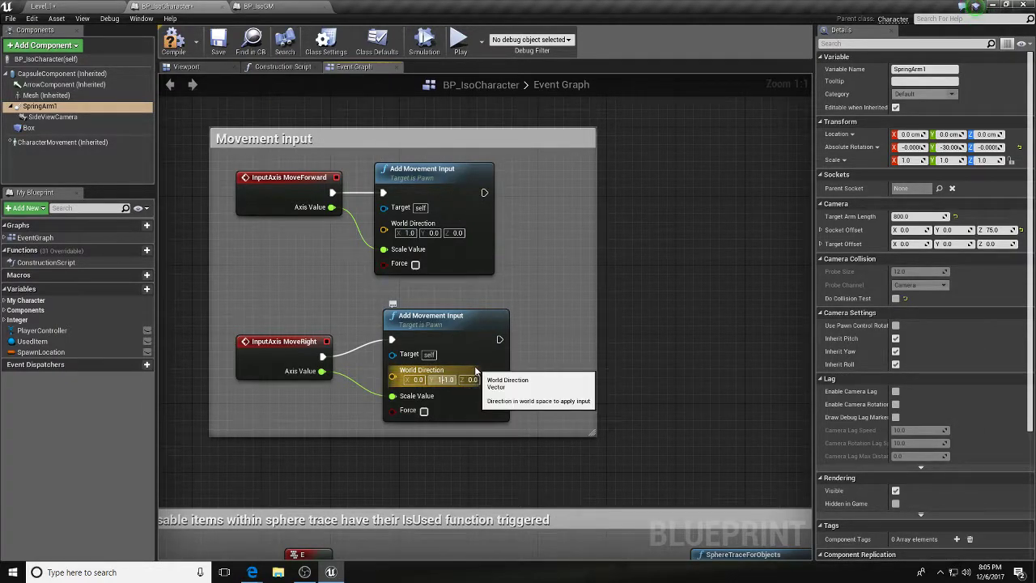
key(Delete)
key(Delete)
key(Delete)
click(227, 42)
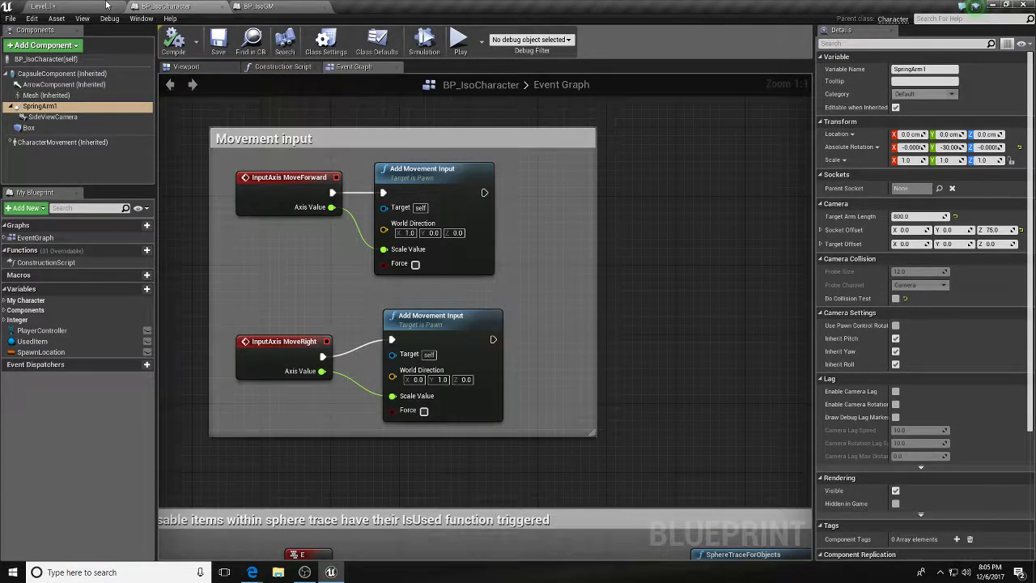
Step: Play-test the level with the new movement directions, running the character forward, backward and sideways, and end the session
click(106, 6)
click(536, 38)
key(w)
key(s)
key(w)
key(s)
key(w)
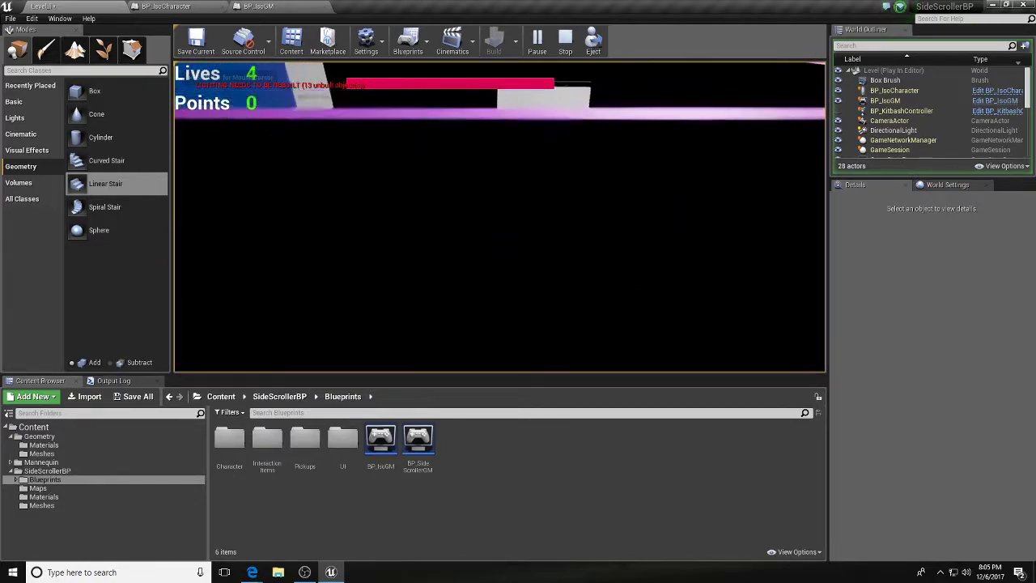
key(w)
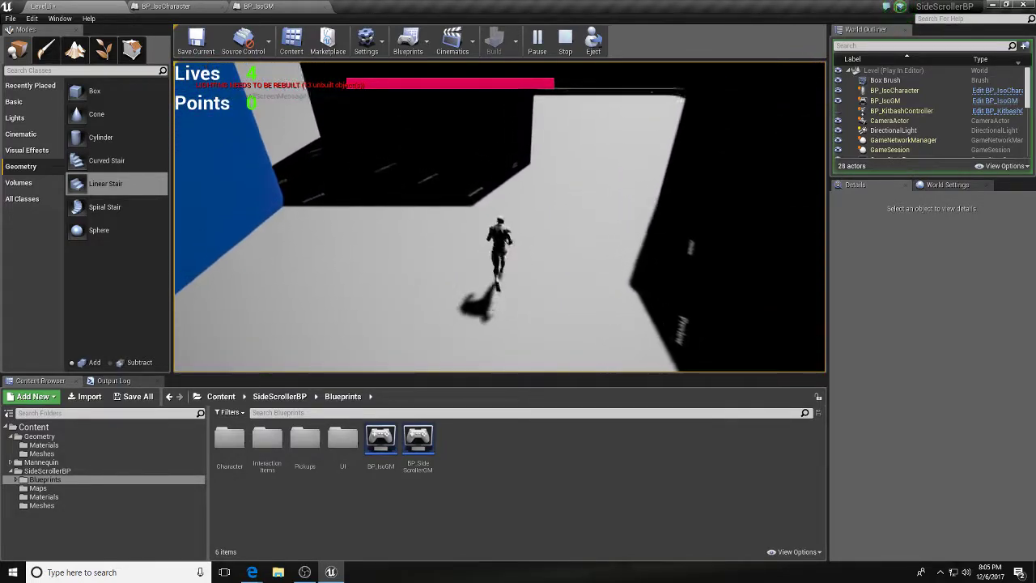
key(s)
key(w)
key(a)
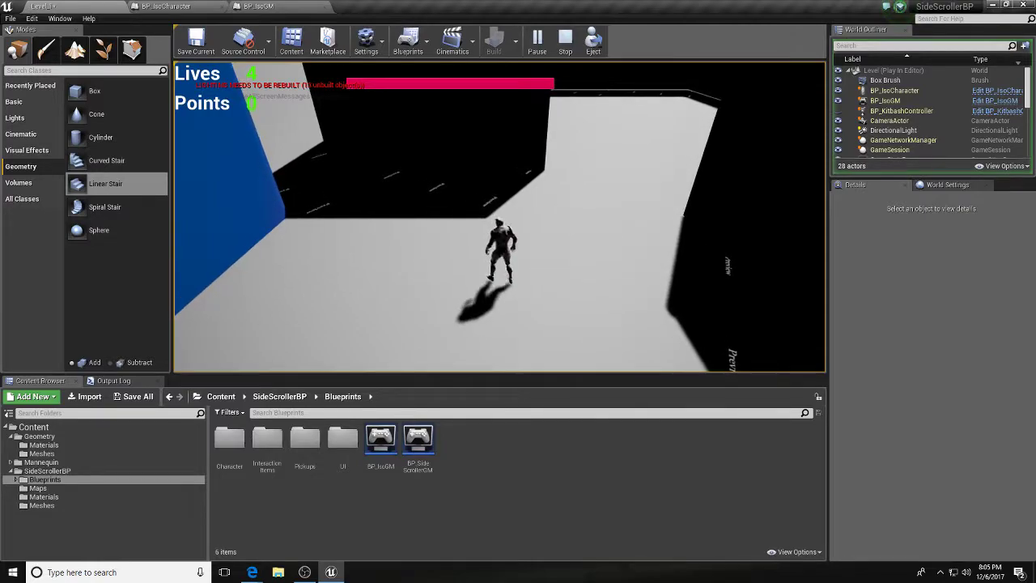
key(w)
key(s)
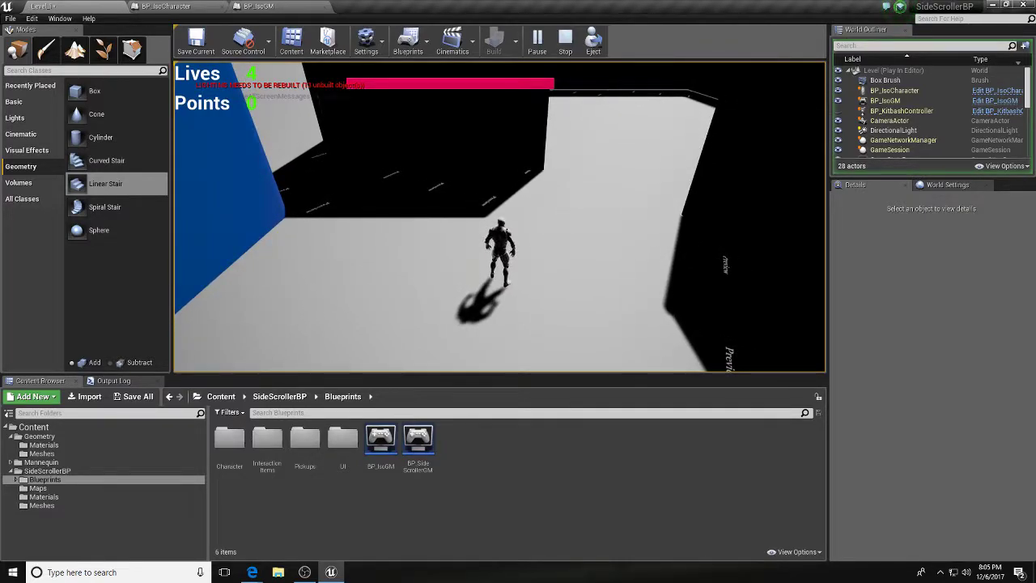
key(Escape)
Step: Move the PlayerStart across the level floor to X 690, Y -300, Z 102
click(166, 6)
click(99, 6)
right_drag(343, 289, 243, 348)
click(417, 244)
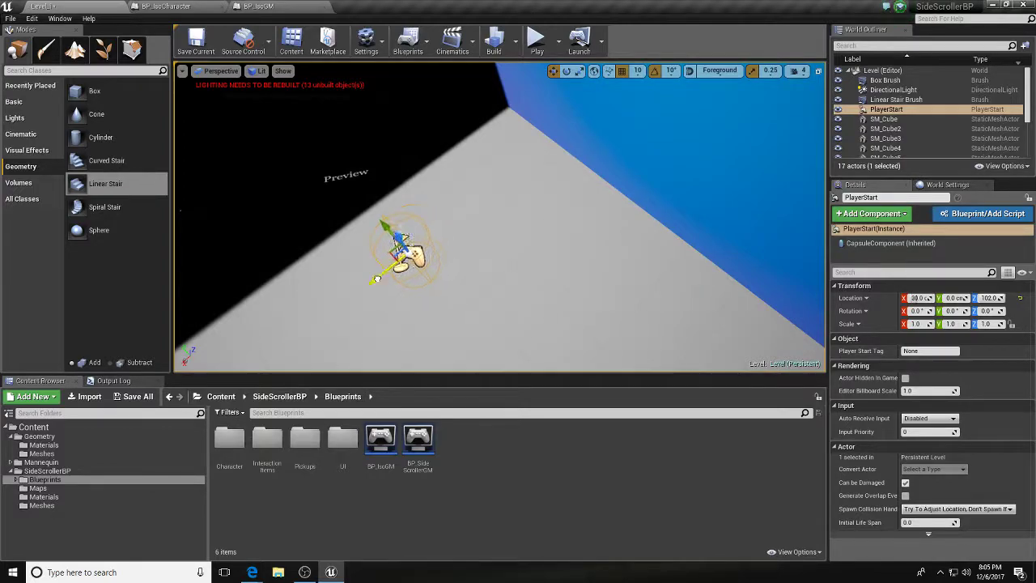
drag(216, 369, 195, 370)
right_drag(194, 370, 481, 286)
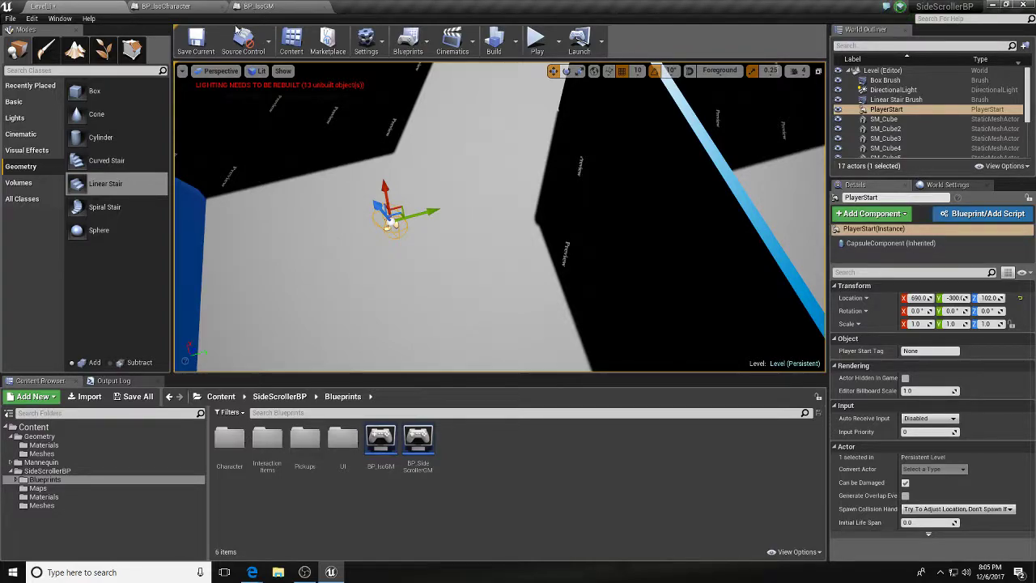
Step: Examine SpringArm1's camera, collision and lag settings and the camera placement in BP_IsoCharacter's viewport
click(251, 5)
click(179, 6)
click(78, 6)
right_drag(303, 241, 263, 259)
click(192, 7)
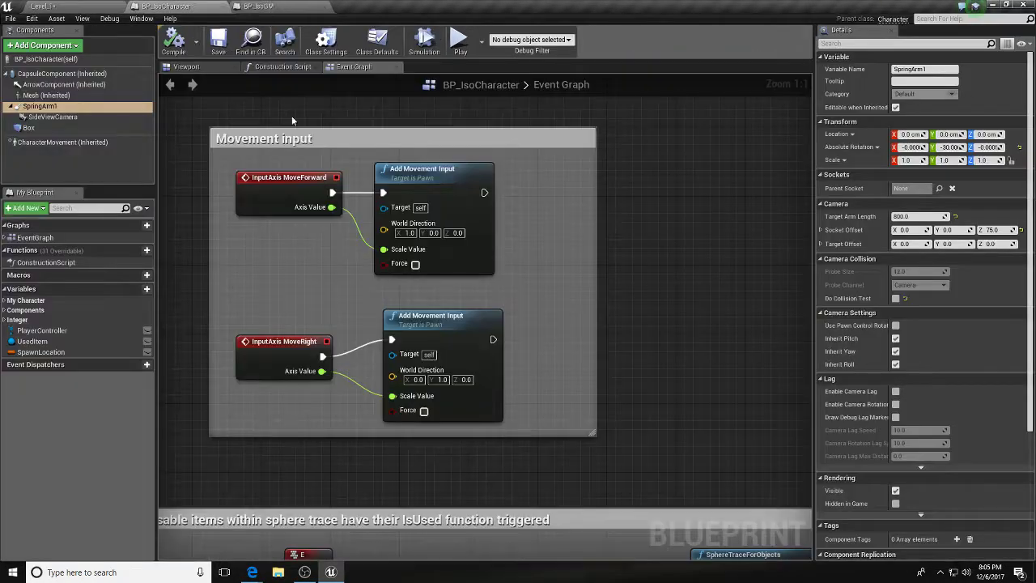
click(186, 67)
right_drag(486, 316, 595, 336)
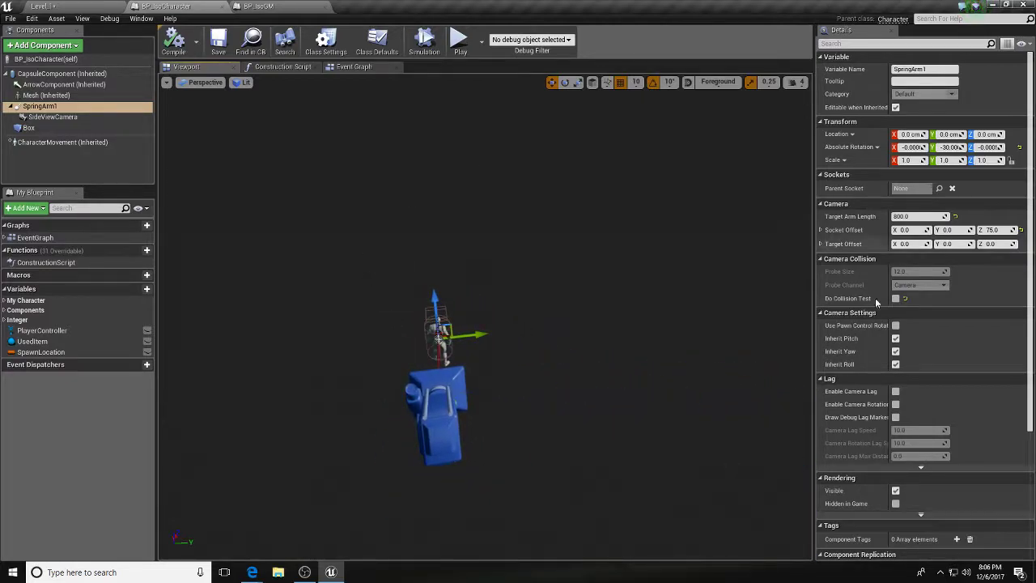
scroll(903, 323, down, 2)
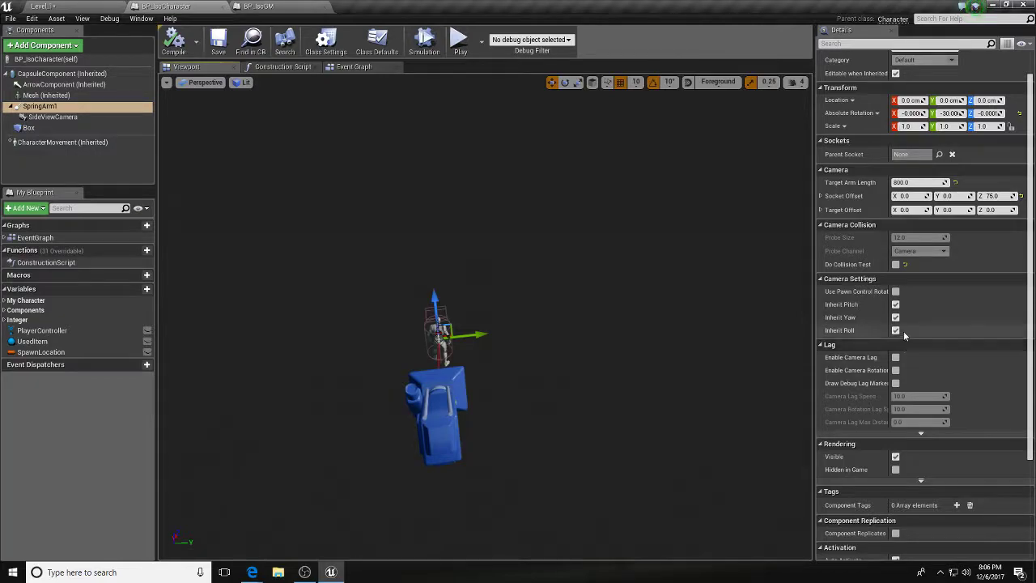
scroll(918, 351, down, 6)
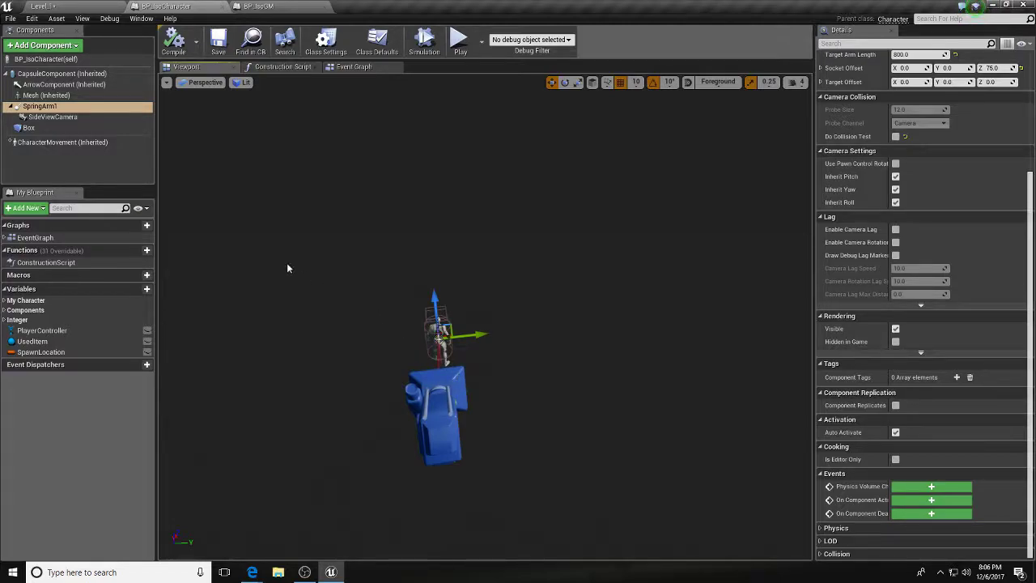
right_drag(449, 330, 340, 318)
Step: Return to the level and open the InteractionItems folder inside the SideScrollerBP Blueprints folder
click(244, 6)
click(119, 5)
right_drag(498, 251, 501, 222)
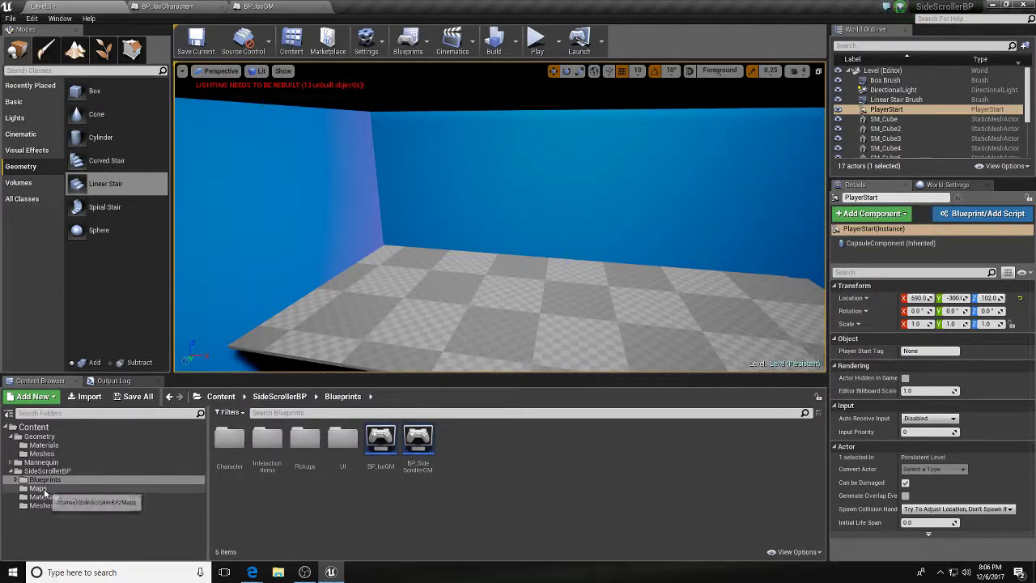
click(42, 496)
click(45, 480)
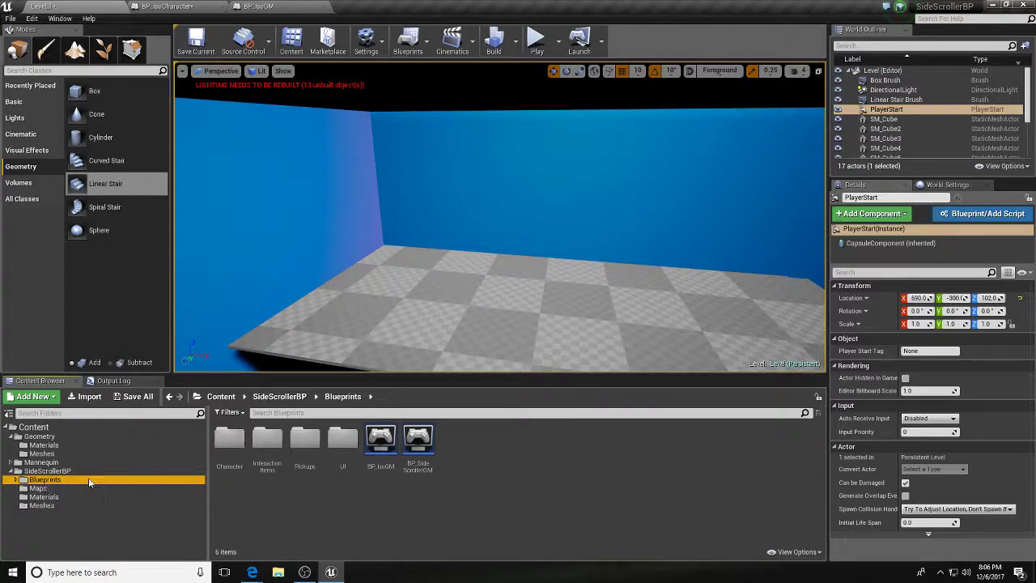
double_click(267, 438)
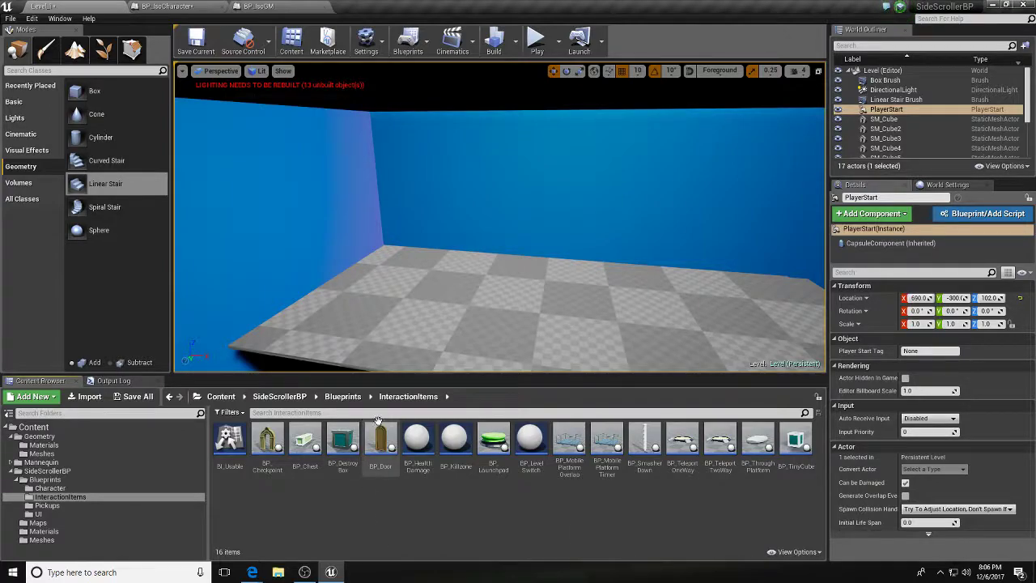
Step: Place a BP_Door from the InteractionItems folder in the level
click(381, 444)
right_drag(440, 340, 300, 357)
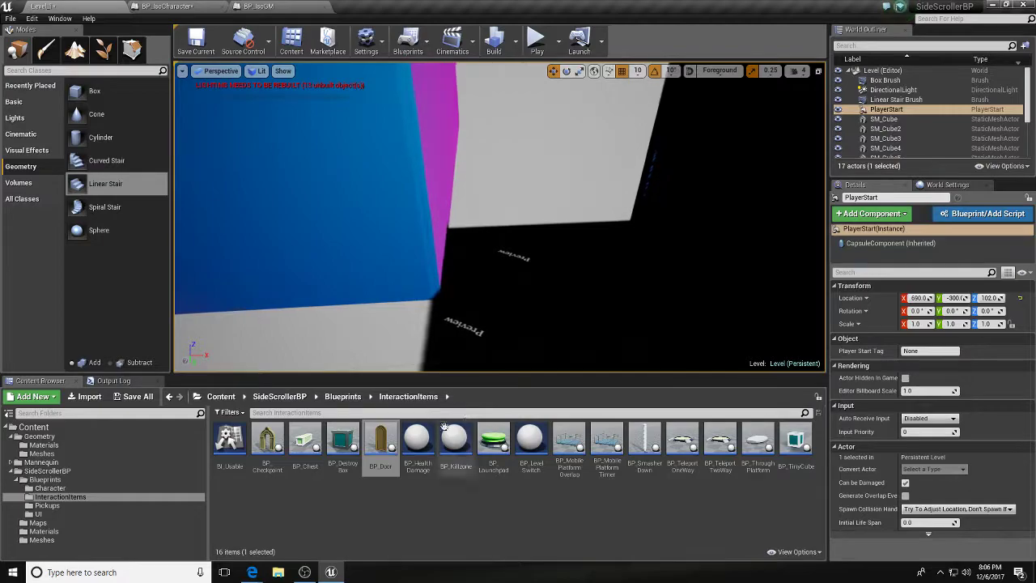
drag(381, 443, 530, 281)
right_drag(530, 281, 568, 279)
Step: Open the BP_Door blueprint and examine its overlap event and the casts to BP_SidescrollerCharacter and BP_KitbashController in the Event Graph
double_click(380, 441)
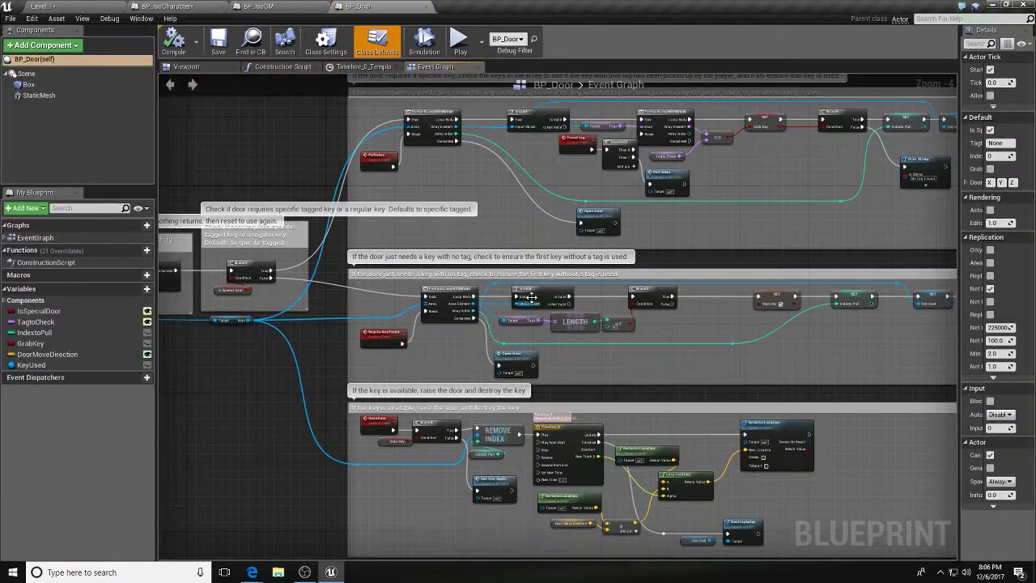
right_drag(435, 225, 578, 196)
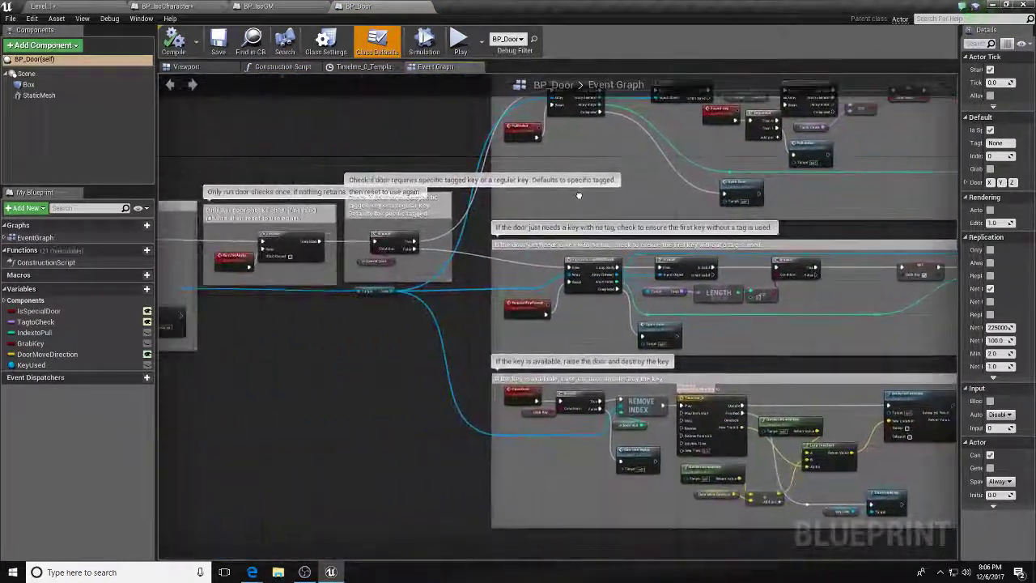
right_drag(217, 322, 493, 288)
right_drag(430, 285, 620, 280)
scroll(457, 221, up, 3)
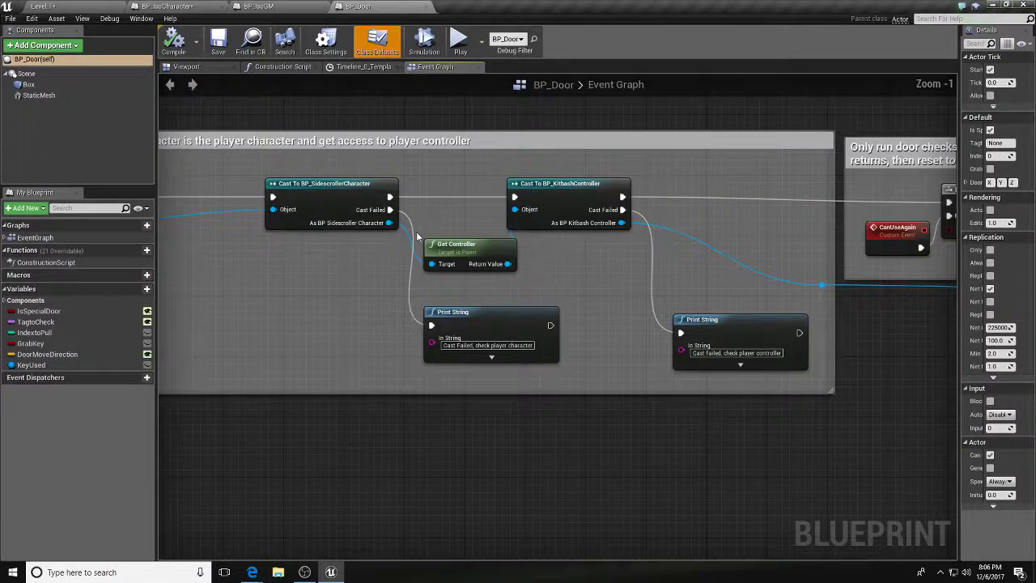
right_drag(451, 239, 521, 229)
right_drag(587, 263, 519, 275)
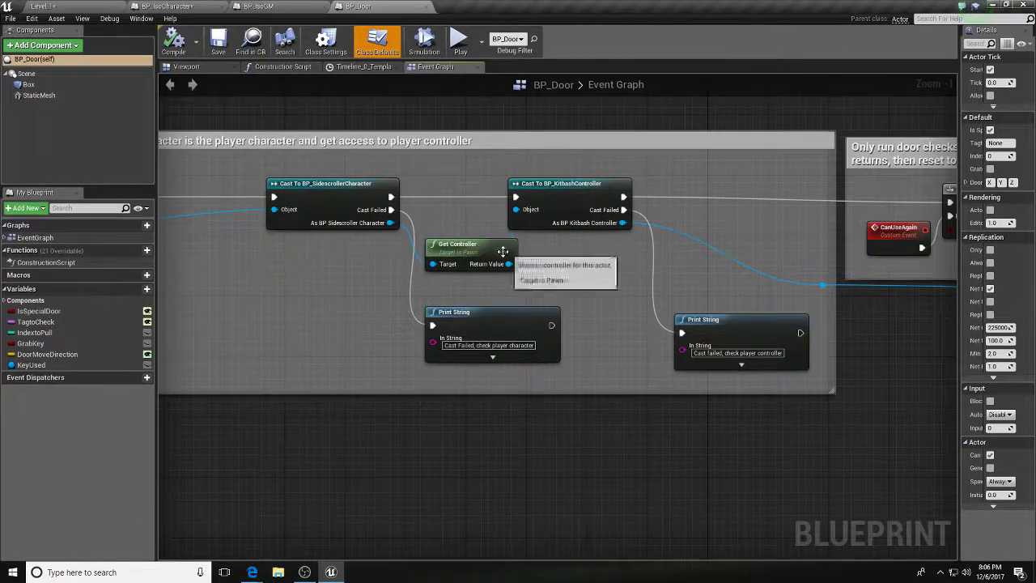
click(572, 189)
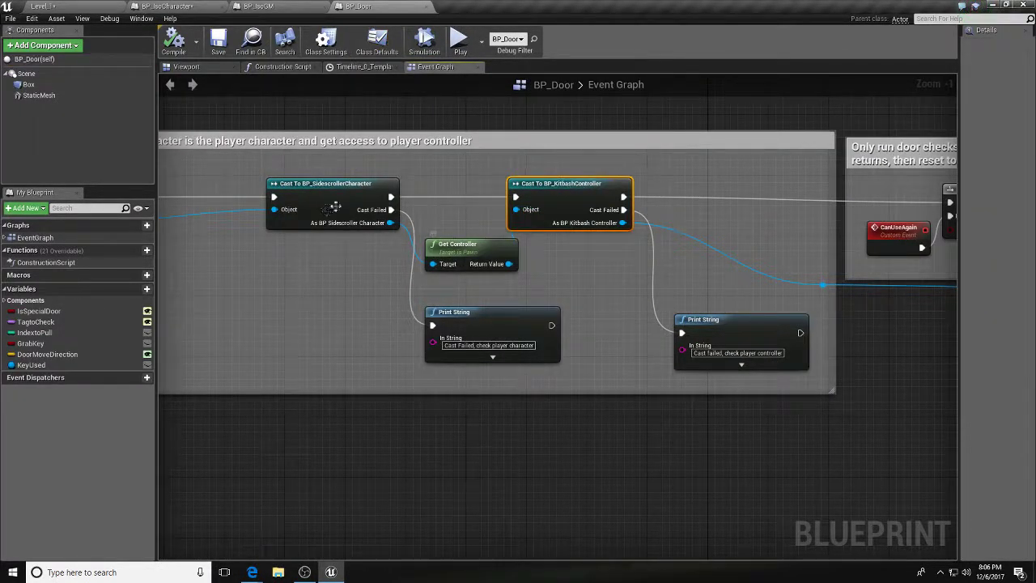
right_drag(275, 346, 488, 336)
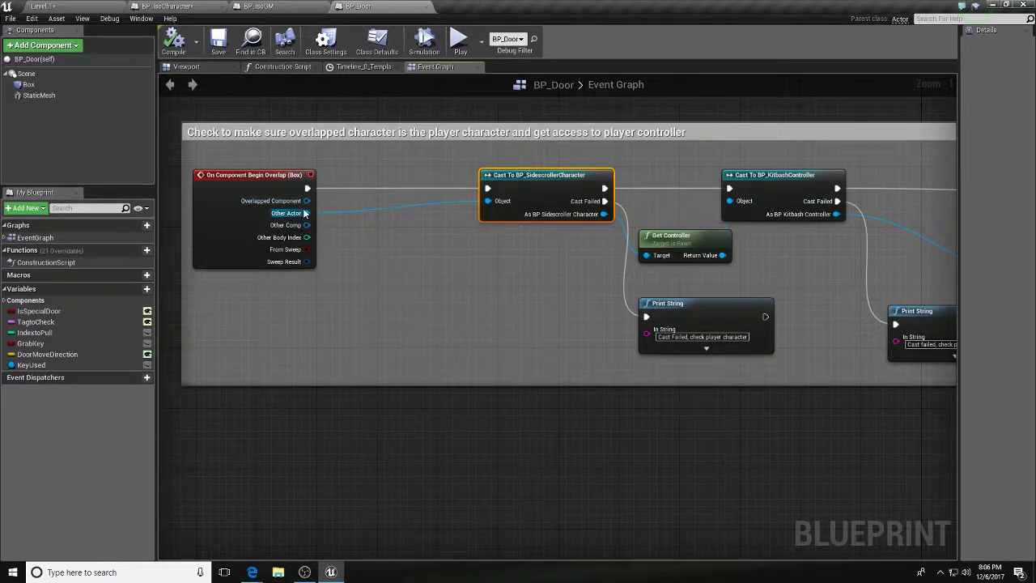